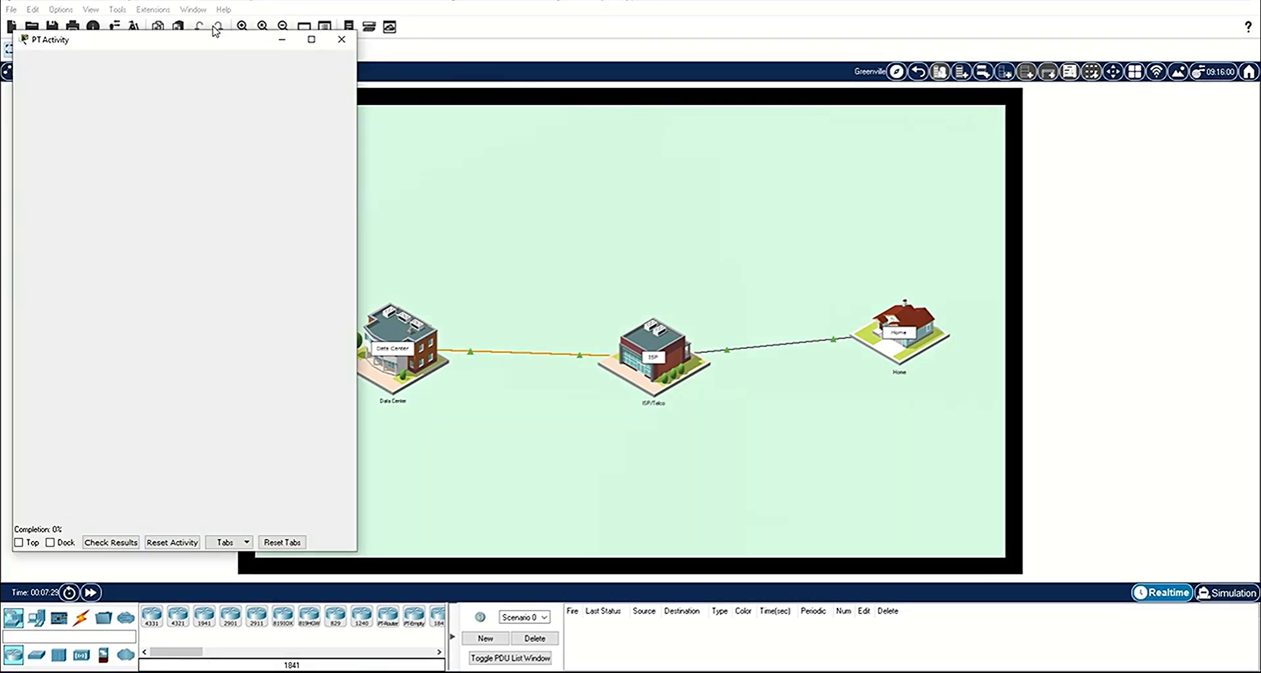
Step: Keep the PT Activity window always on top and move it clear of the workspace, over the device palette
left_click_drag(213, 25, 196, 518)
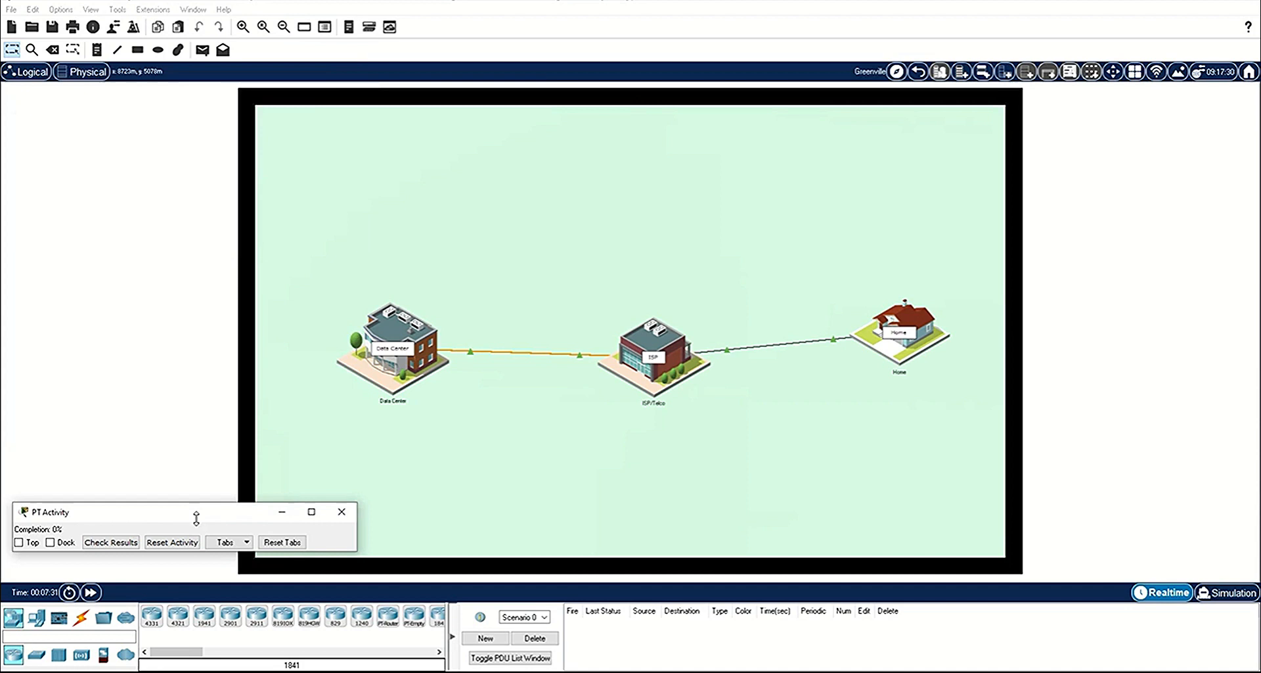
left_click(18, 546)
left_click_drag(85, 528, 82, 609)
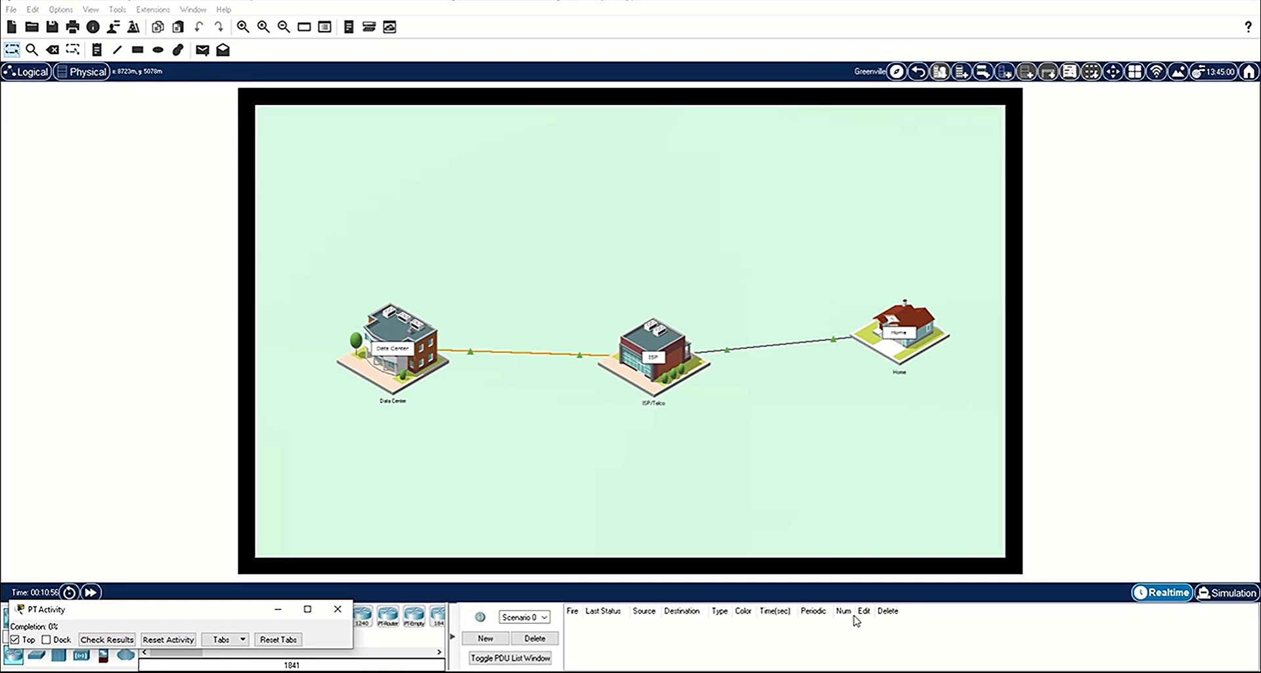
Step: Enter the Home location and start the web browser on the Home Office PC
left_click(874, 360)
left_click(423, 425)
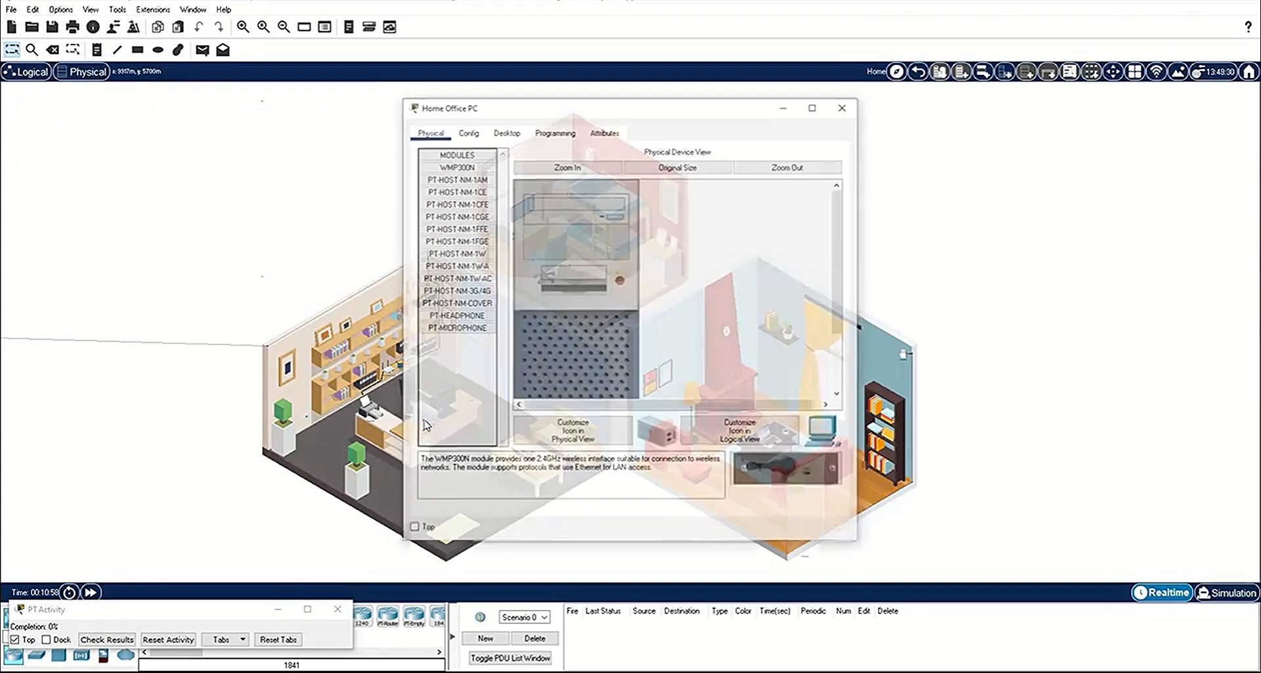
left_click(505, 130)
left_click(789, 204)
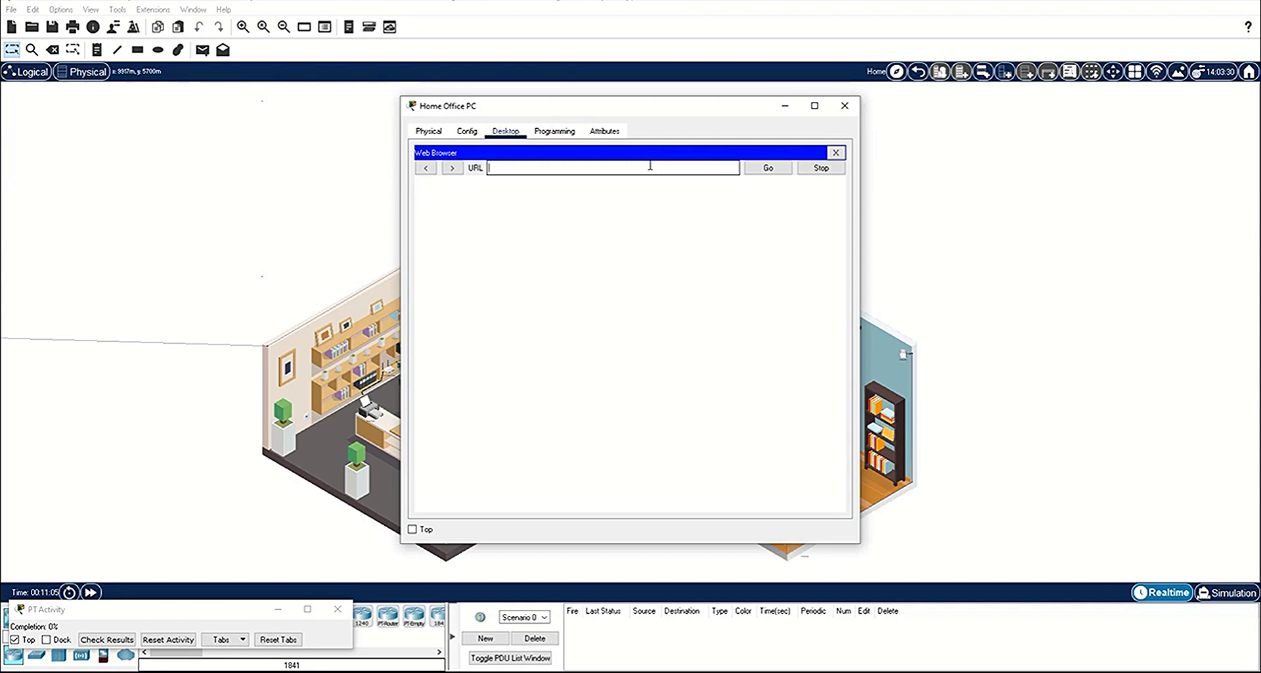
type("http://192.168.0.1")
key("Return")
type("admin")
key("Tab")
type("admin")
key("Return")
left_click_drag(400, 97, 262, 26)
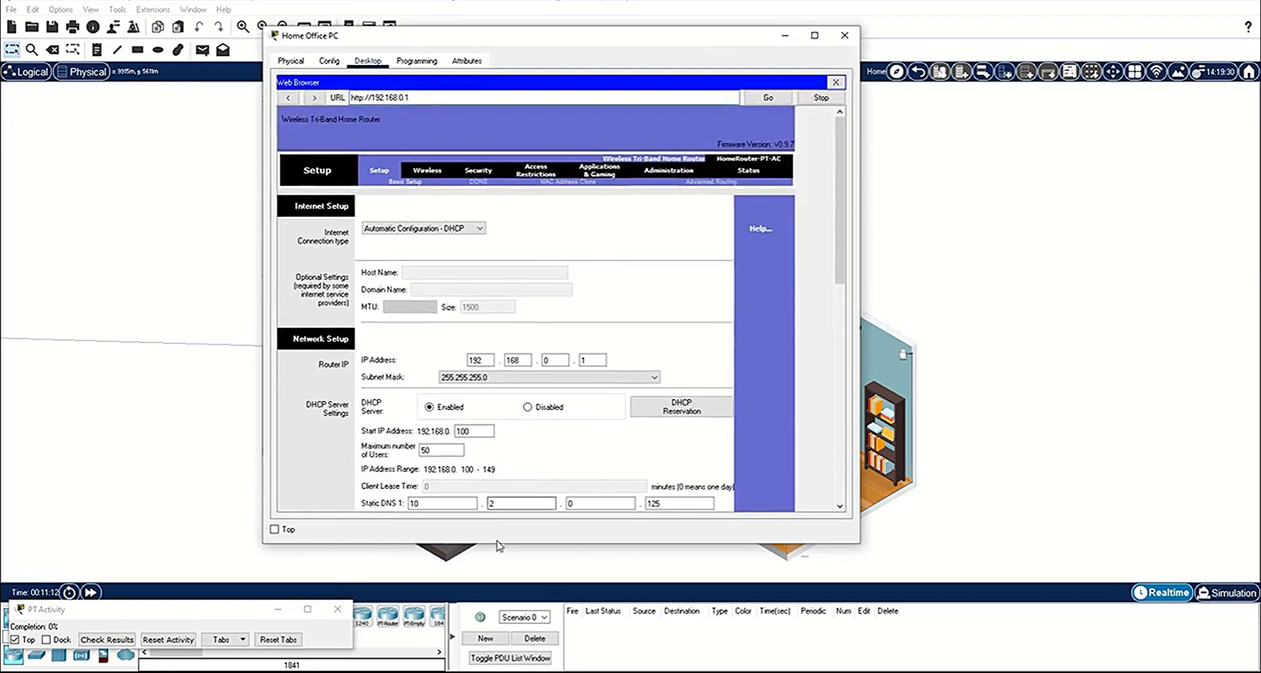
left_click_drag(497, 542, 498, 605)
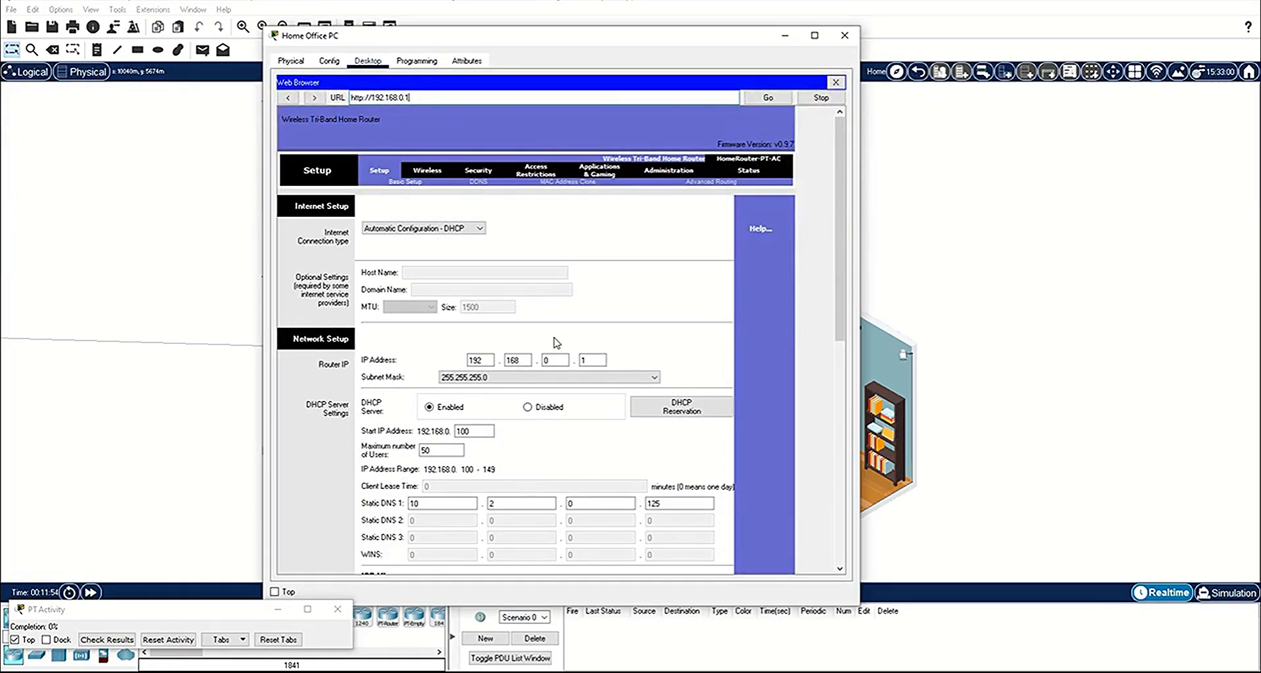
Step: Copy the new password from Notepad++ and enter it as the router password and its confirmation in the Administration settings
left_click(667, 173)
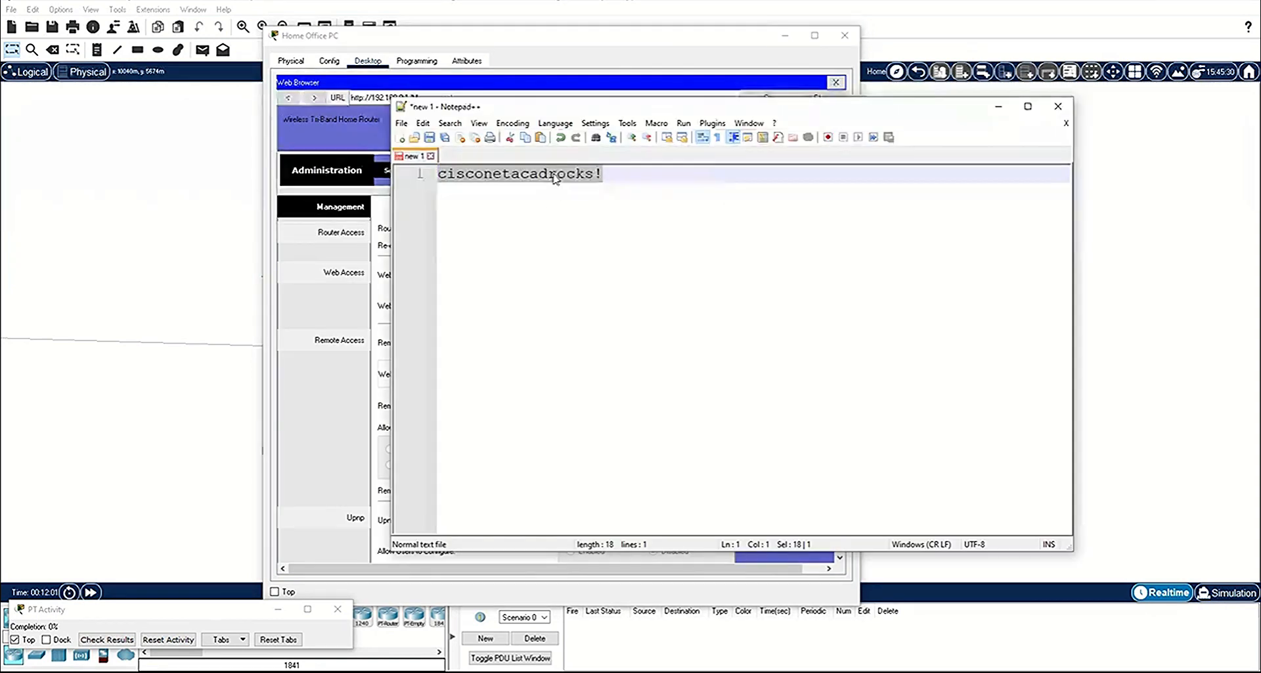
right_click(552, 175)
left_click(574, 196)
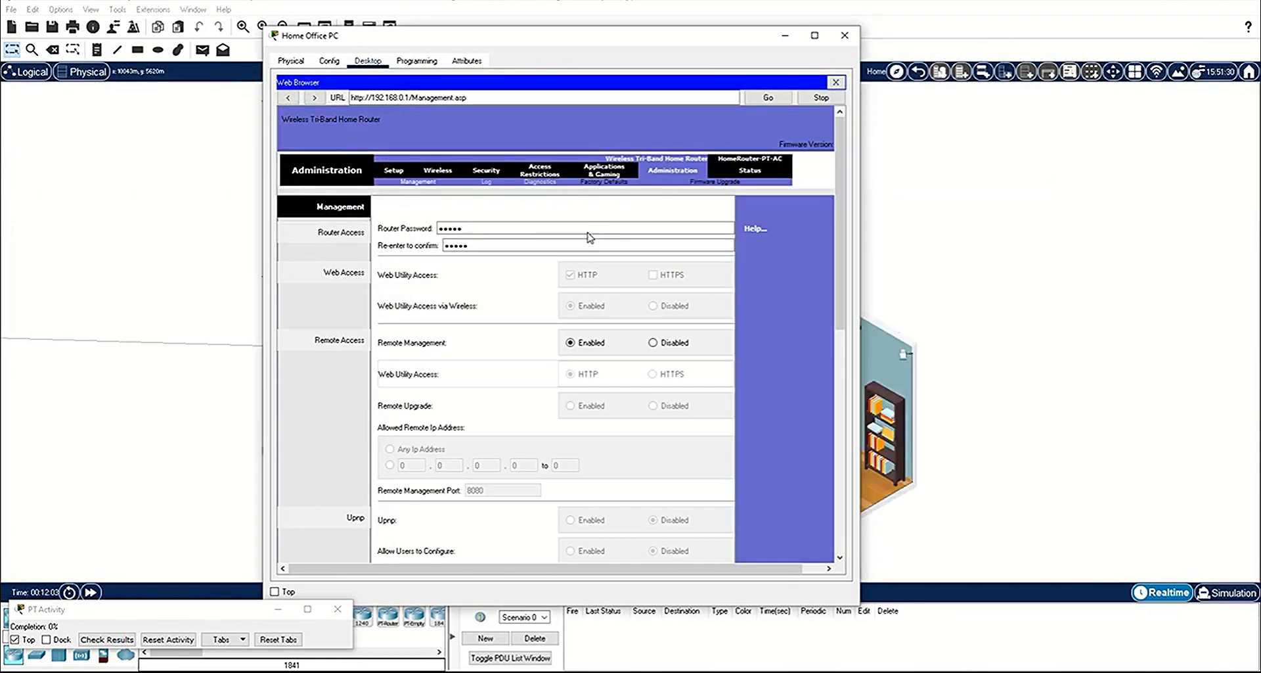
double_click(587, 230)
key("ctrl+v")
key("Tab")
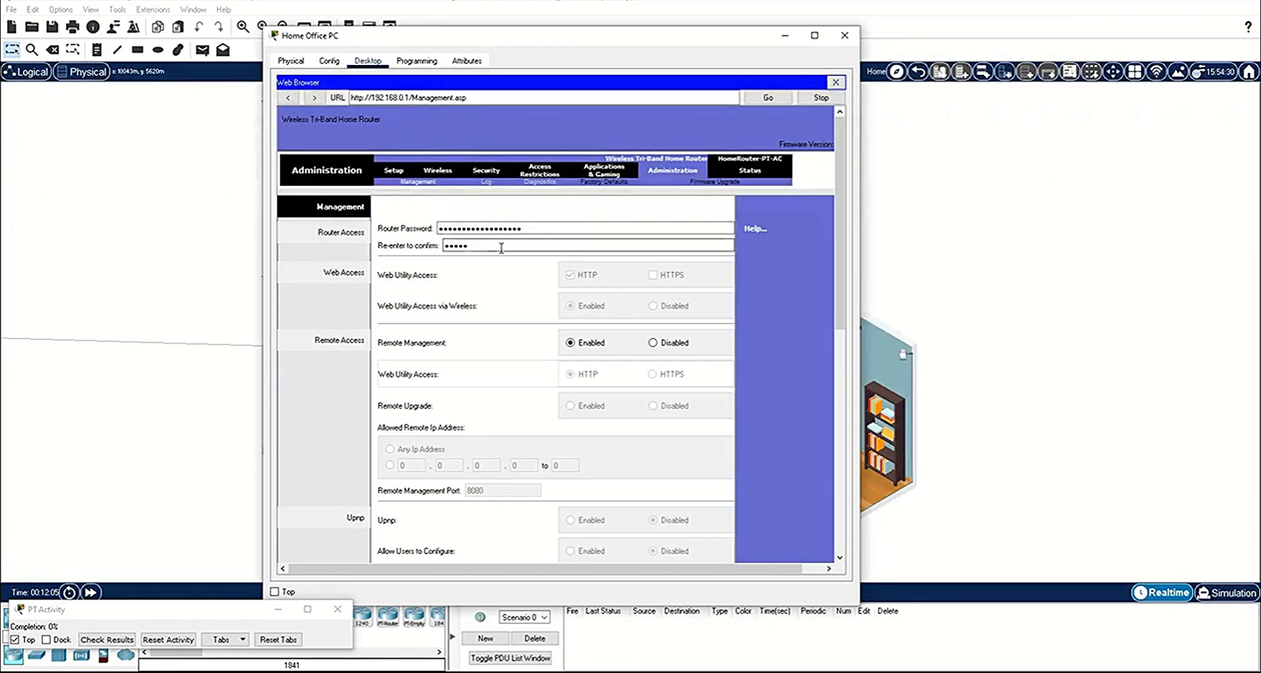
key("ctrl+v")
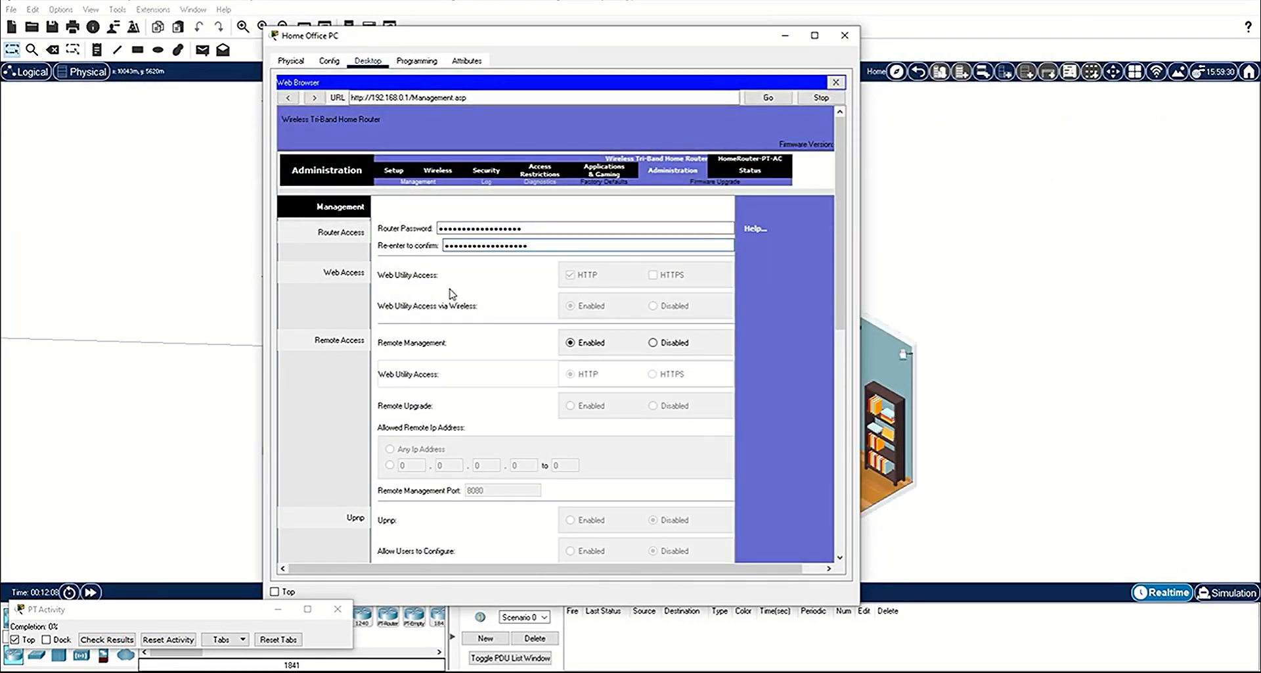
Step: Save the administration settings and reauthenticate with the username and the new router password
scroll(577, 500, "down", 15)
left_click(578, 542)
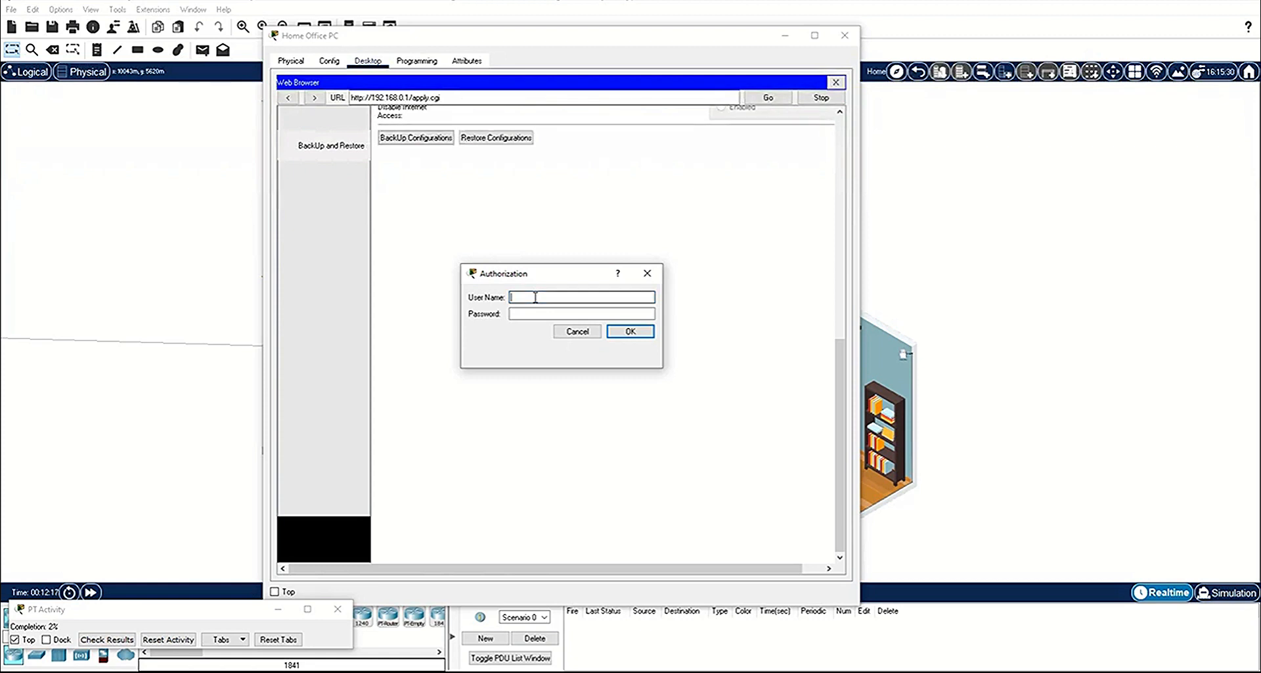
type("admin")
key("Tab")
key("ctrl+v")
left_click(628, 333)
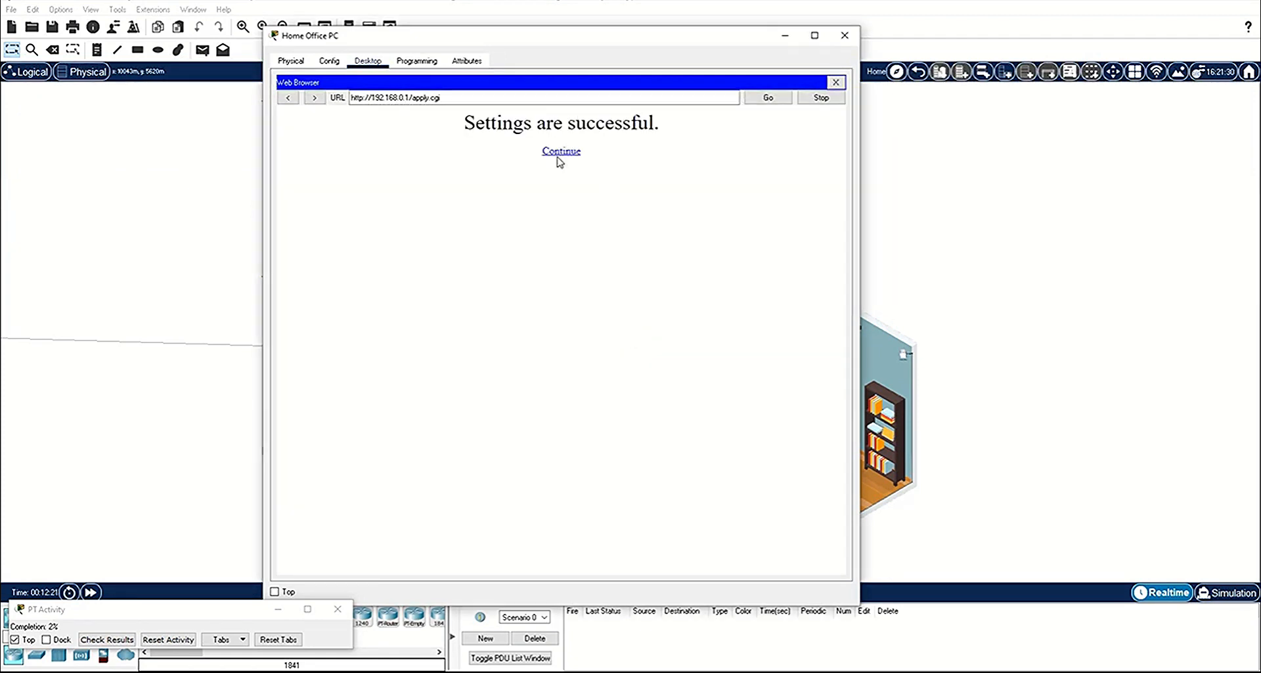
left_click(561, 153)
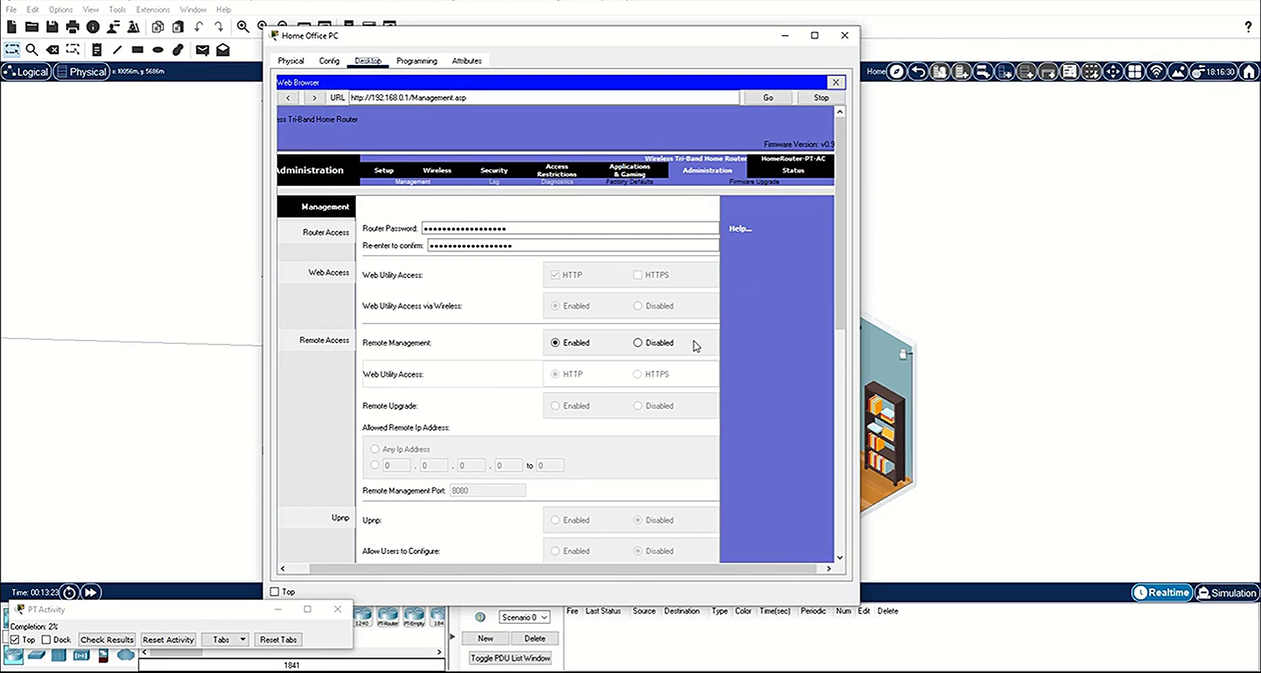
Step: Disable the router's remote management, save the settings and close the web browser
left_click(641, 343)
scroll(789, 405, "down", 10)
left_click(586, 539)
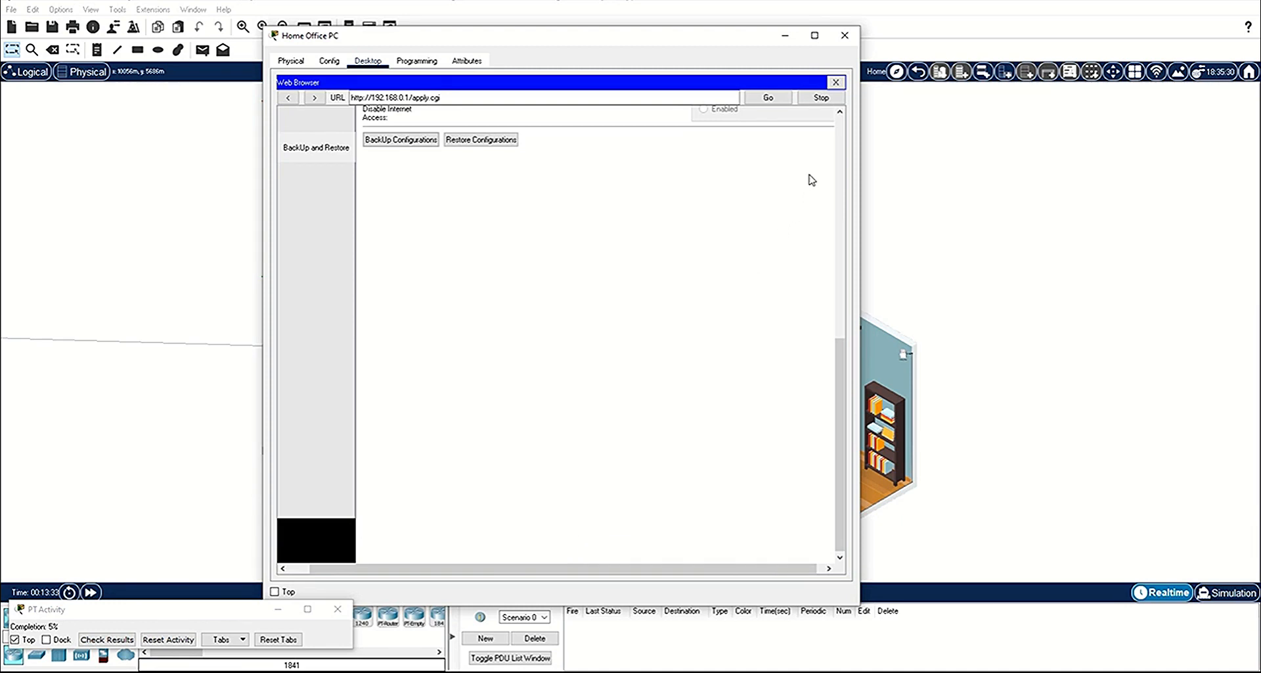
left_click(836, 82)
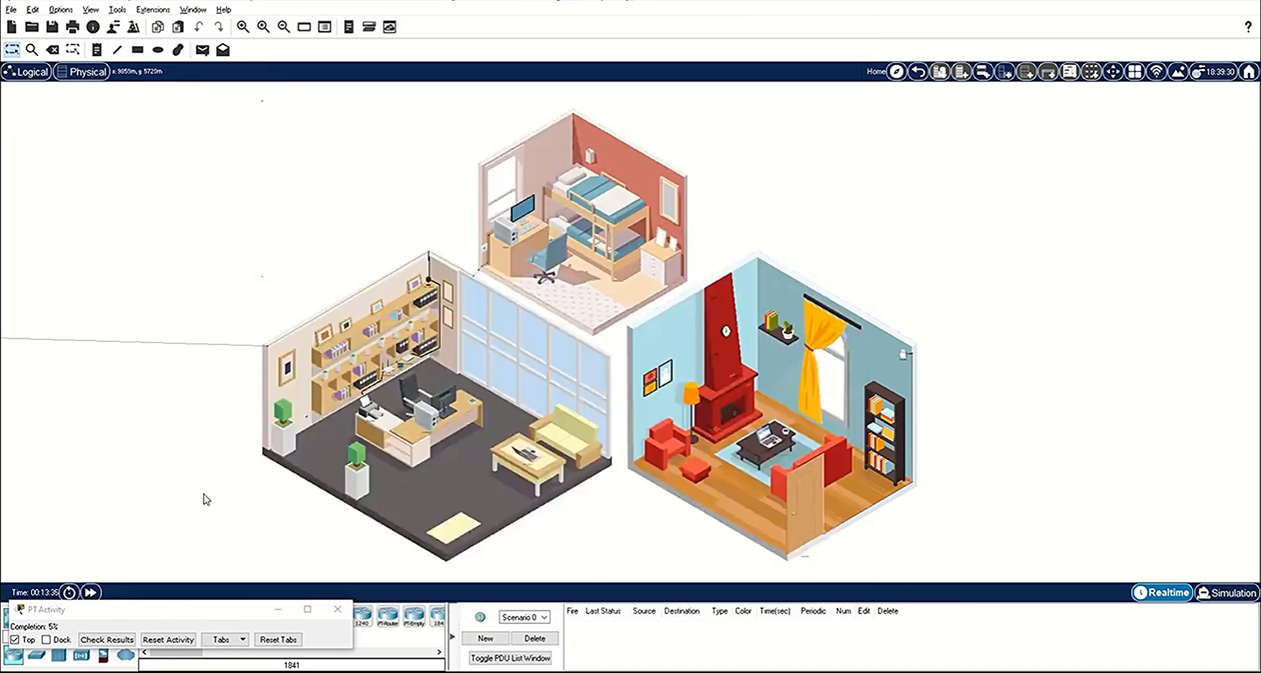
Step: Fast-forward the simulation time and examine the Home Office PC's IP configuration
left_click(90, 593)
left_click(438, 429)
left_click(343, 115)
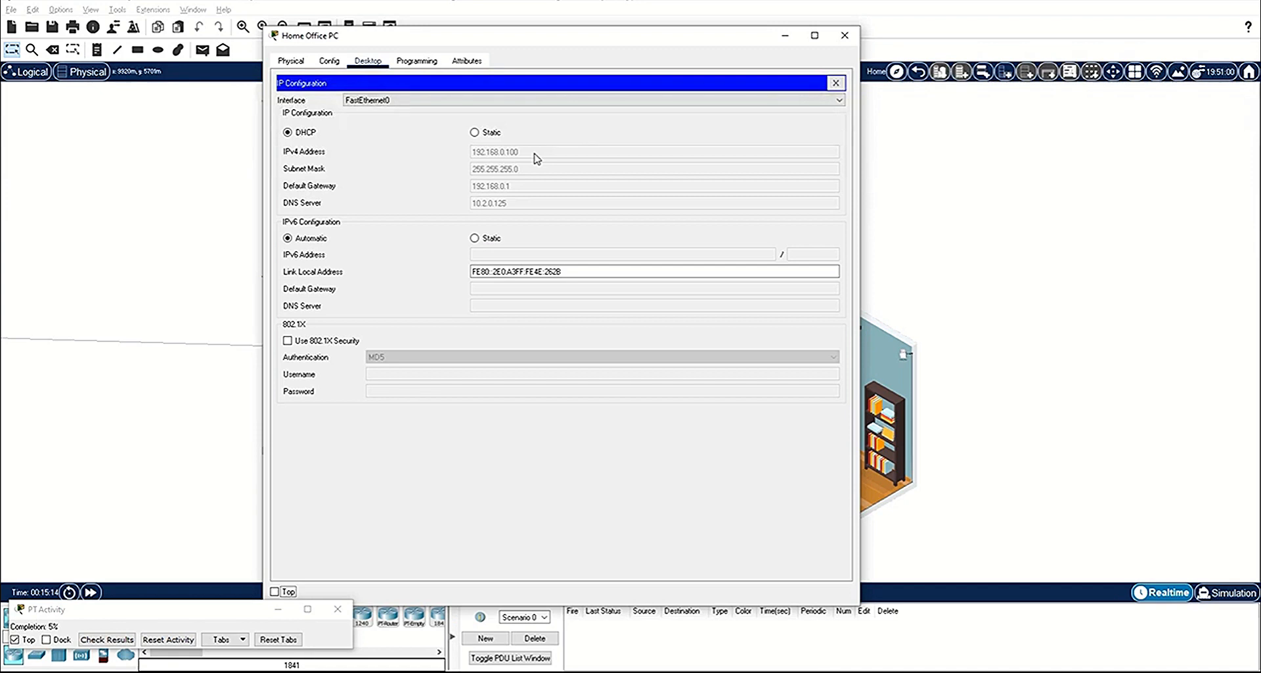
left_click(836, 83)
Step: Reopen the router's web interface at 192.168.0.1 and log in with the username and new router password
left_click(777, 112)
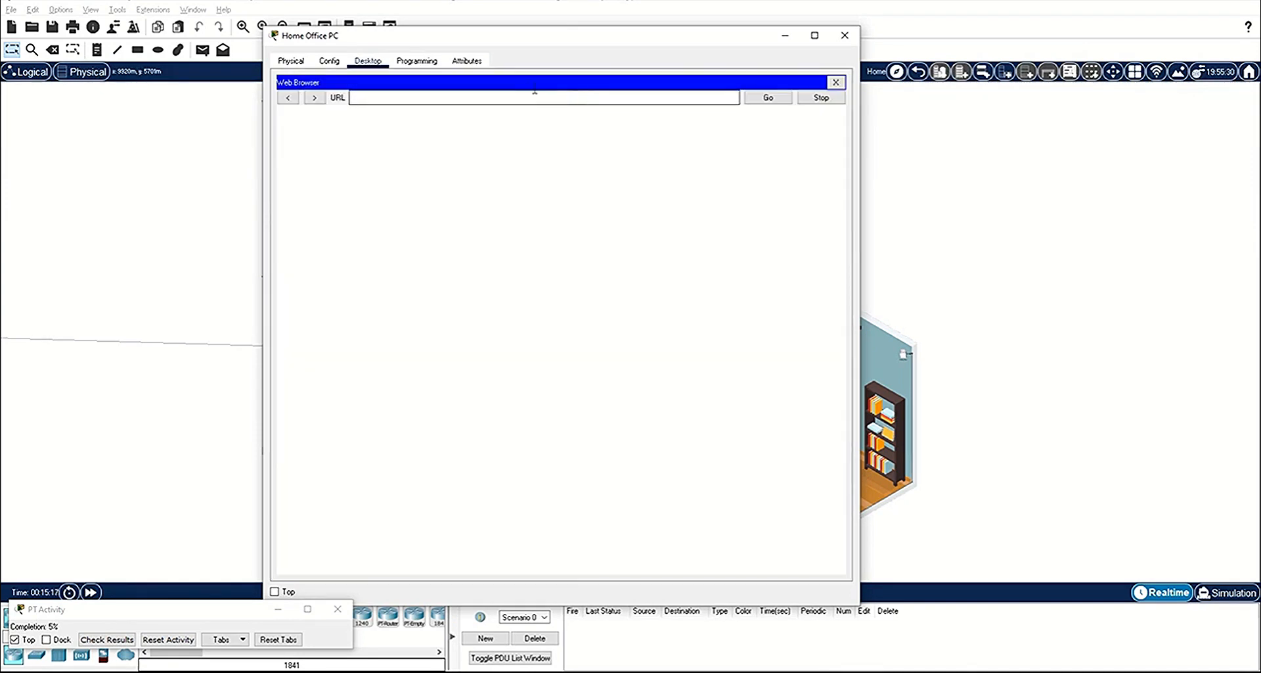
left_click(529, 93)
type("192.168.0.1")
key("Return")
type("admin")
key("Tab")
type("••••••••••••••••••")
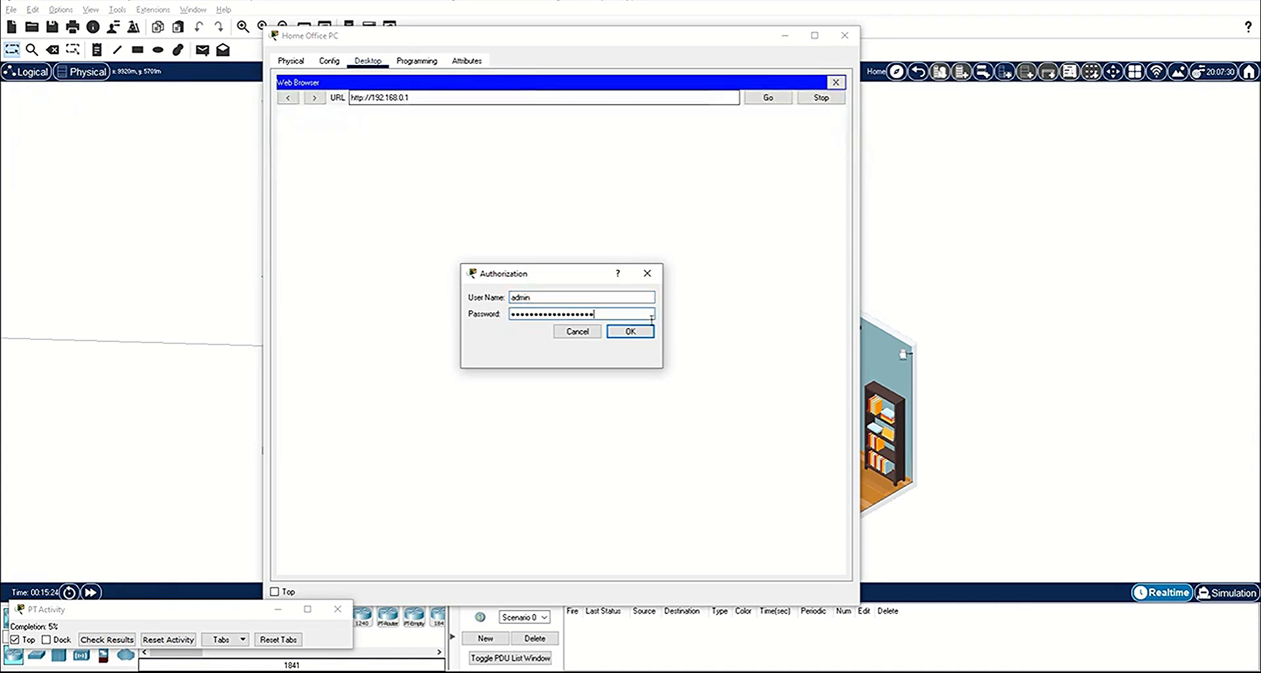
left_click(636, 333)
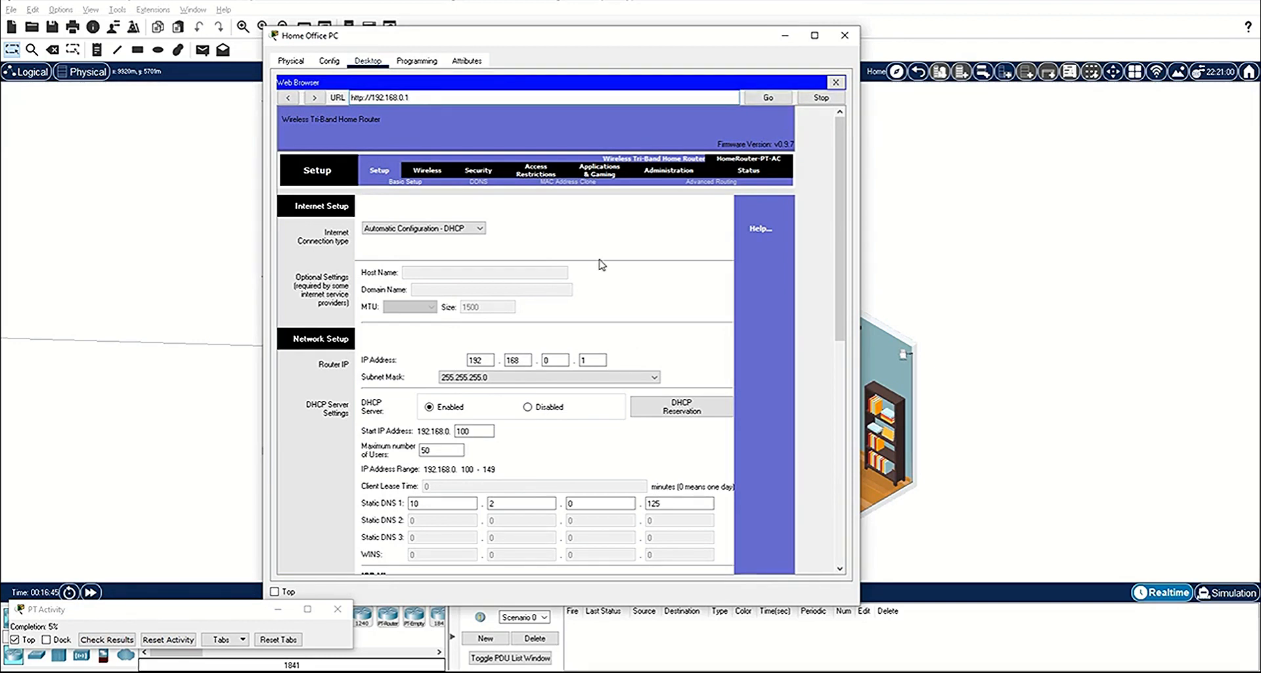
Step: Enable SSID broadcast for the 5 GHz - 2 and 5 GHz - 1 radios in the basic wireless settings
left_click(428, 171)
scroll(503, 309, "down", 3)
left_click(519, 327)
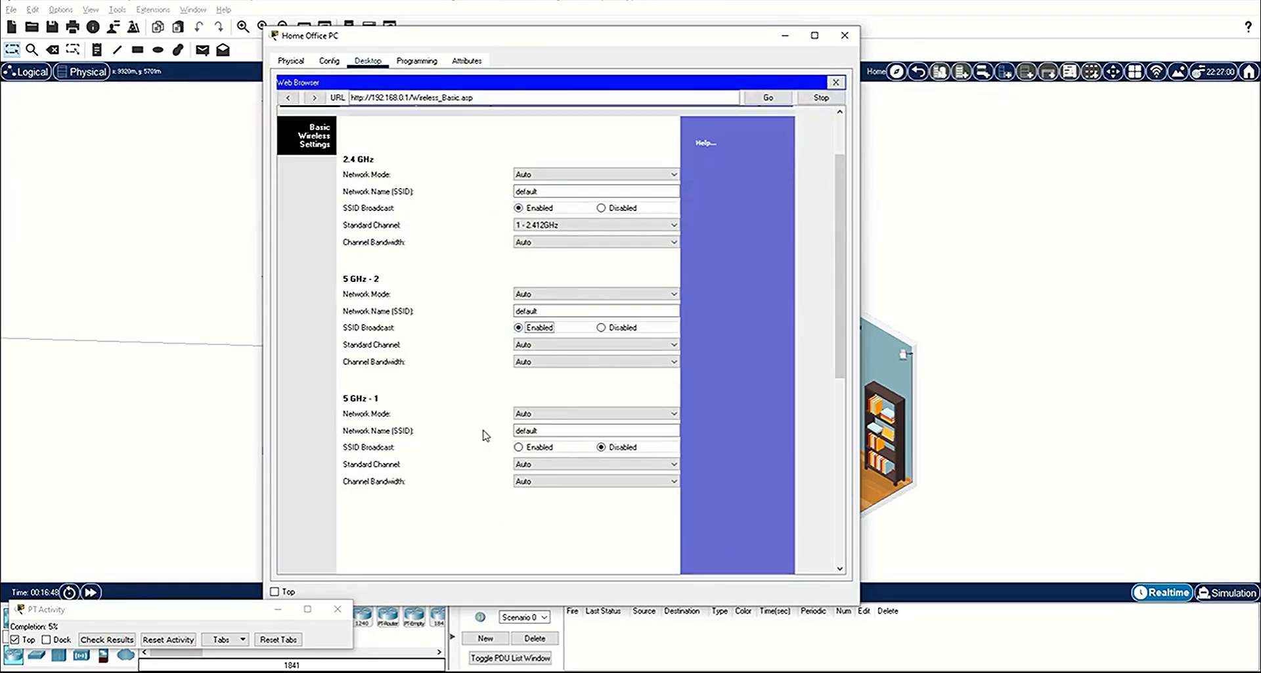
left_click(519, 447)
Step: Set the network name to HomeNet for the 2.4 GHz and both 5 GHz radios and save the settings
double_click(551, 191)
type("HomeNet")
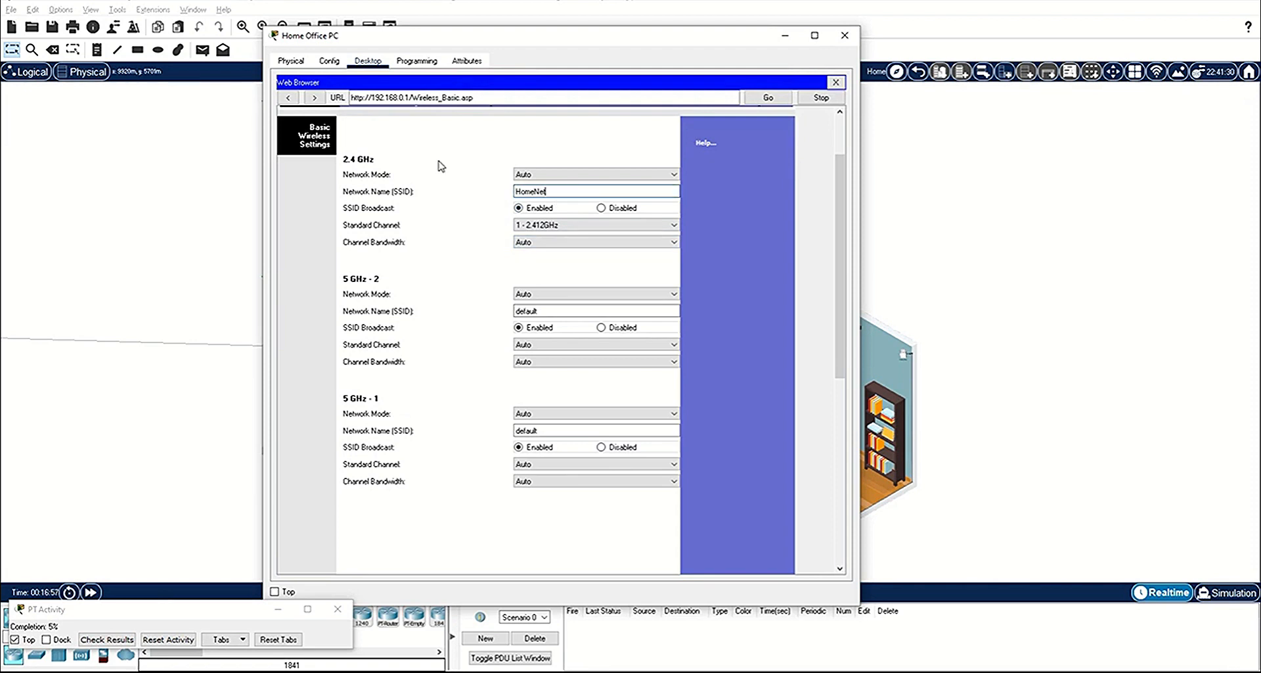
double_click(576, 311)
type("HomeNet")
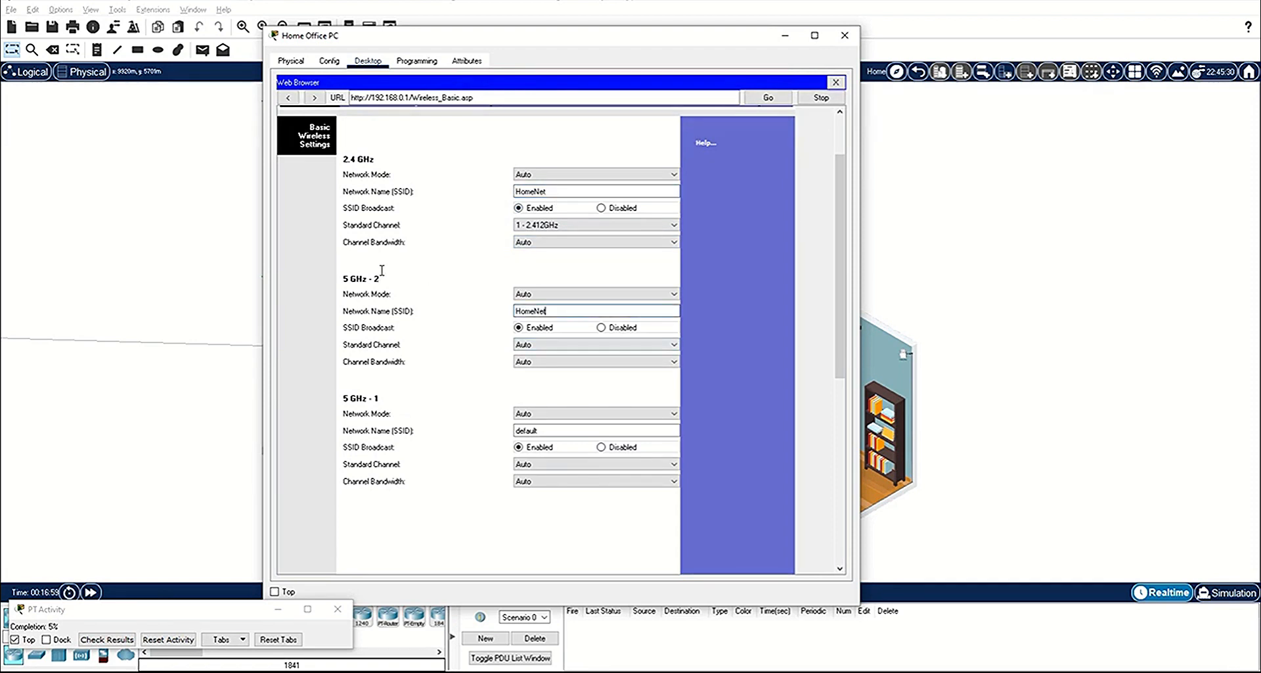
double_click(569, 431)
type("HomeNet")
scroll(433, 433, "down", 5)
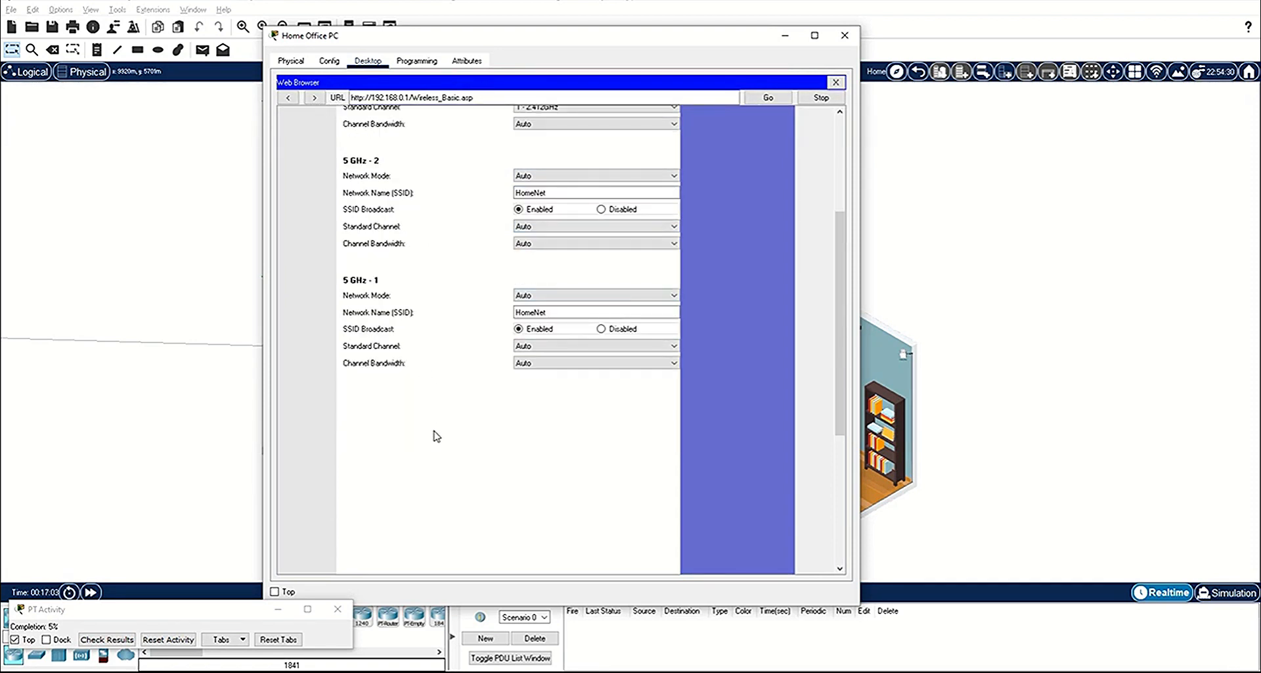
scroll(443, 439, "down", 3)
left_click(537, 549)
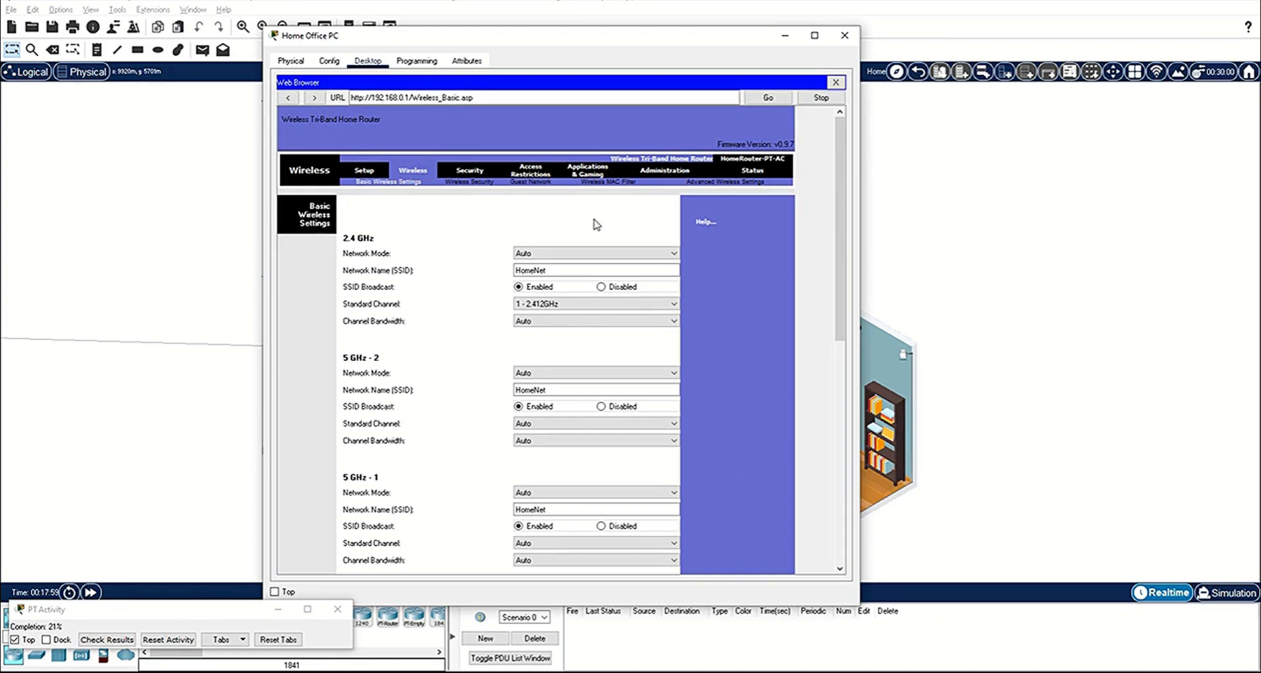
Step: Set the wireless security mode to WPA2 Personal for the 2.4 GHz, 5 GHz - 1 and 5 GHz - 2 radios
left_click(483, 182)
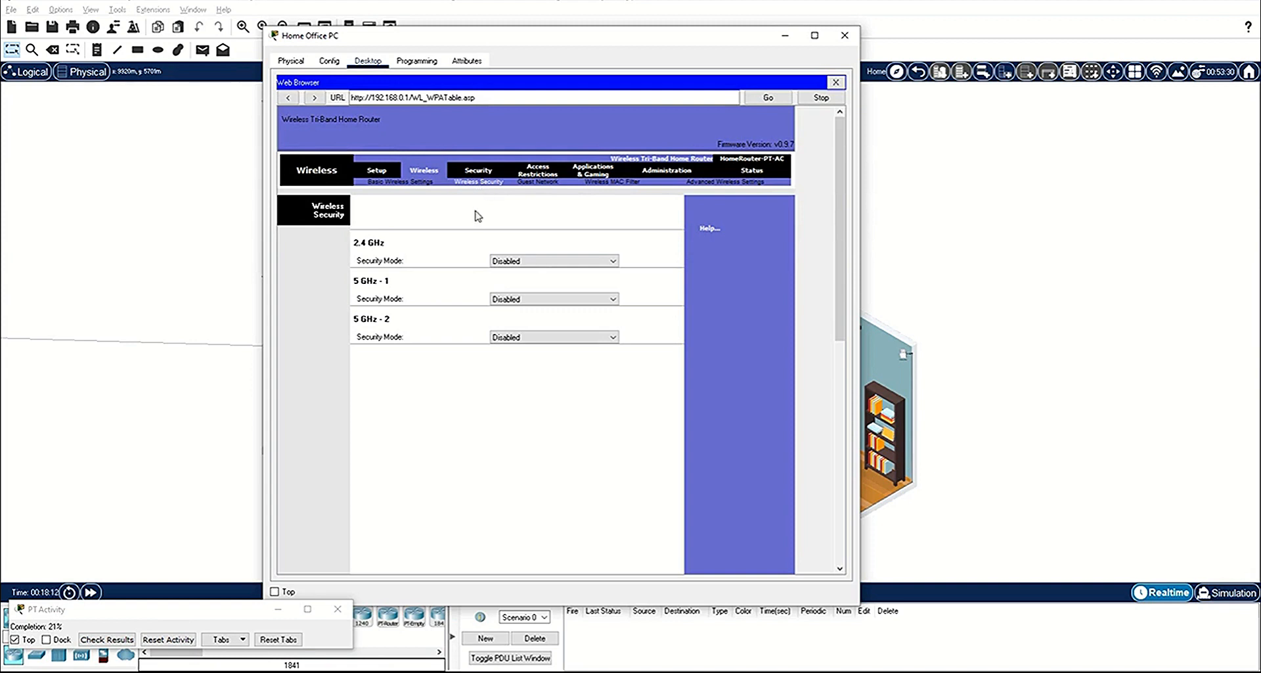
left_click(545, 260)
left_click(522, 305)
left_click(545, 350)
left_click(522, 395)
left_click(540, 439)
left_click(519, 484)
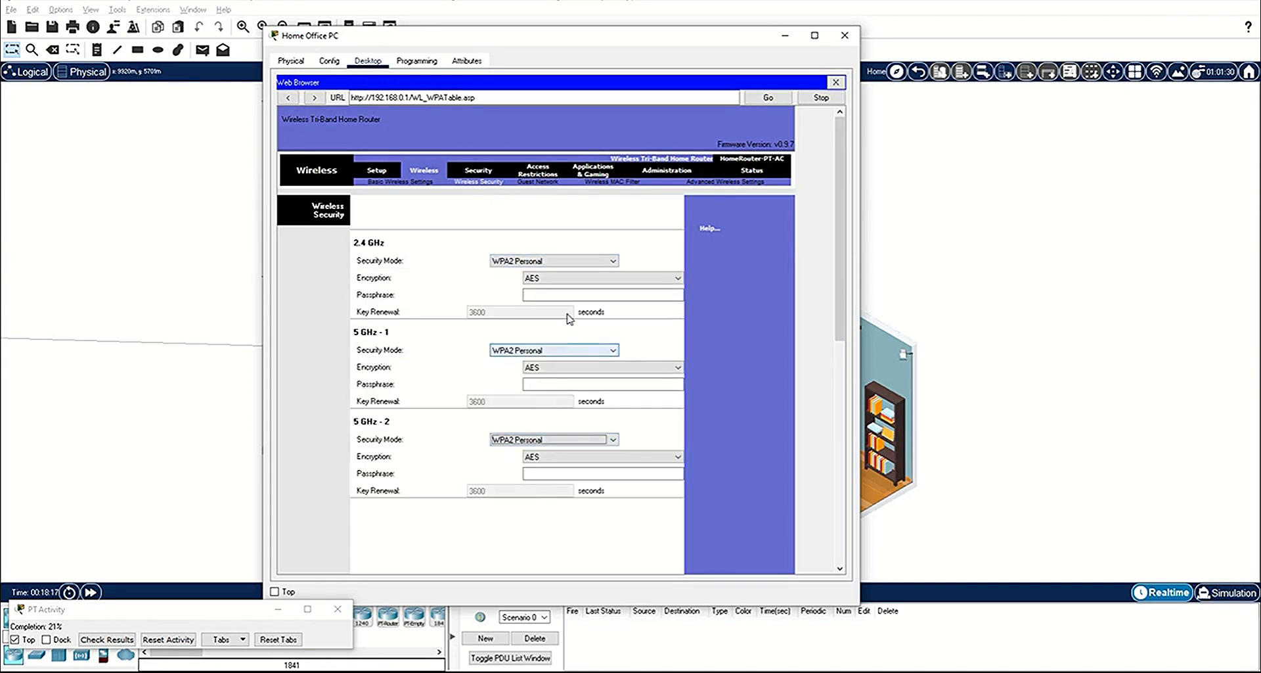
Step: Enter the same Wi-Fi passphrase for all three radios and save the wireless security settings
left_click(558, 294)
type("ciscorocks")
left_click(544, 383)
type("ciscorocks")
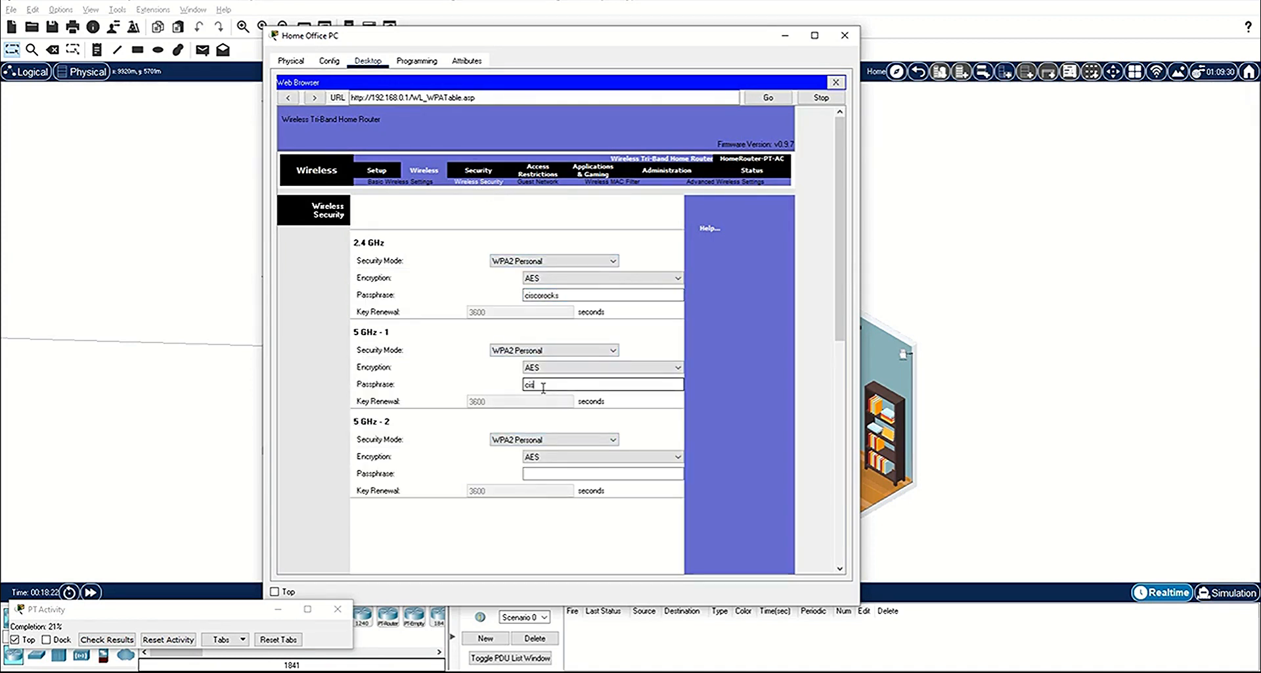
left_click(542, 473)
type("ciscorocks")
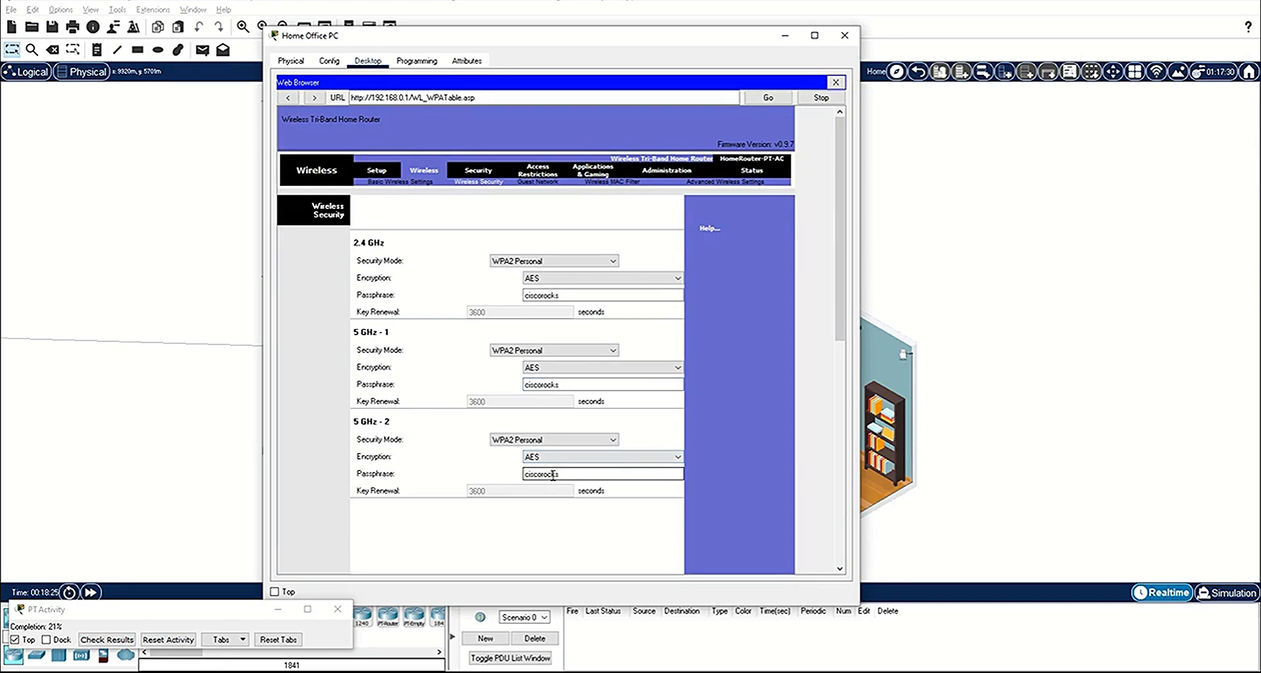
scroll(695, 493, "down", 10)
scroll(694, 496, "down", 1)
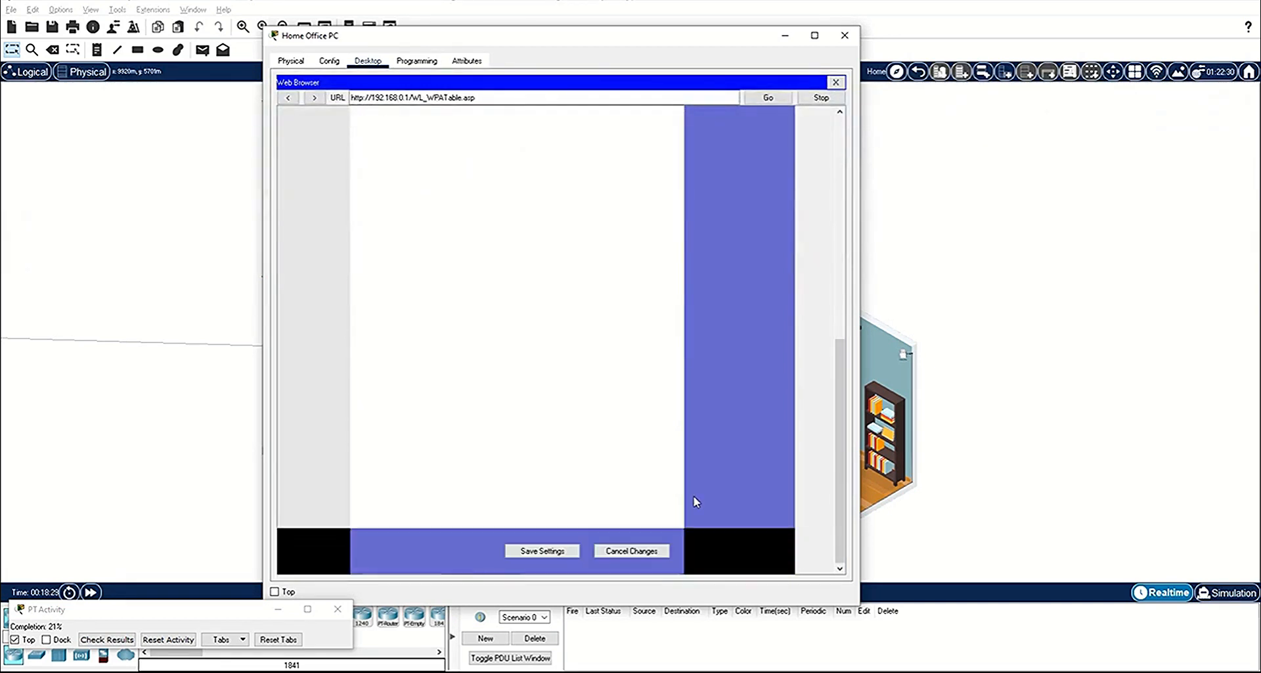
left_click(548, 551)
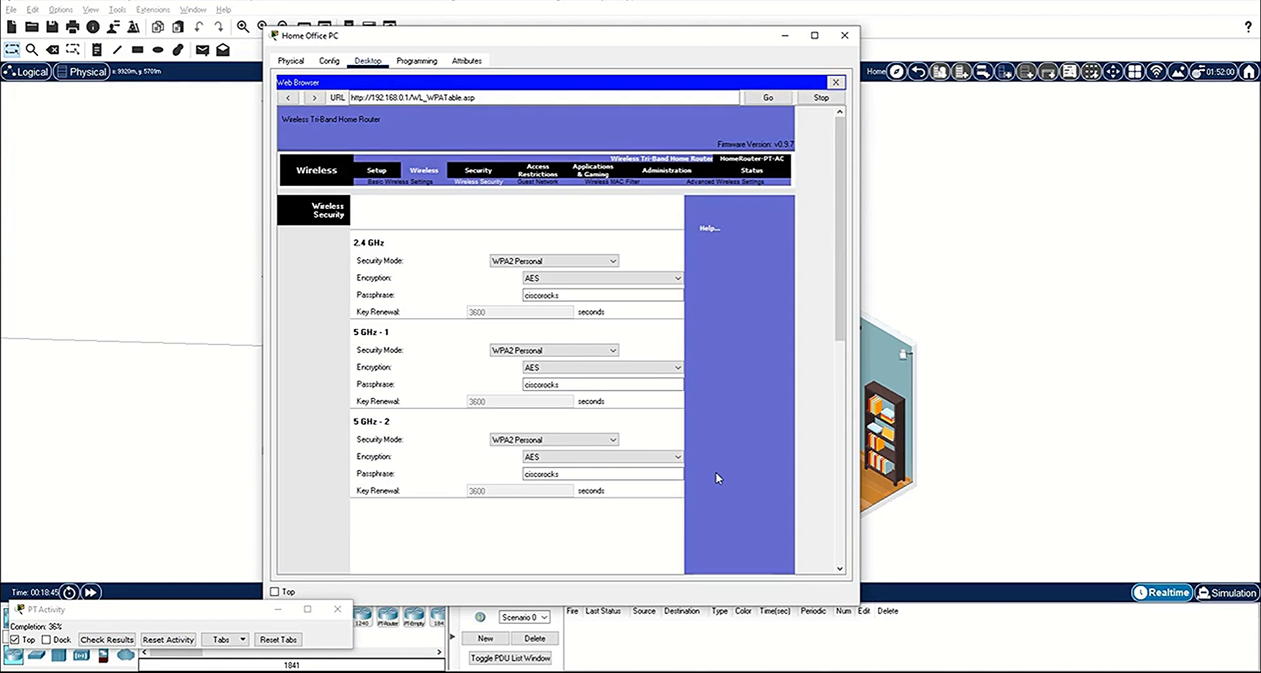
Step: Enable the guest profile for the 2.4 GHz, 5 GHz - 1 and 5 GHz - 2 radios in the guest network settings
left_click(538, 182)
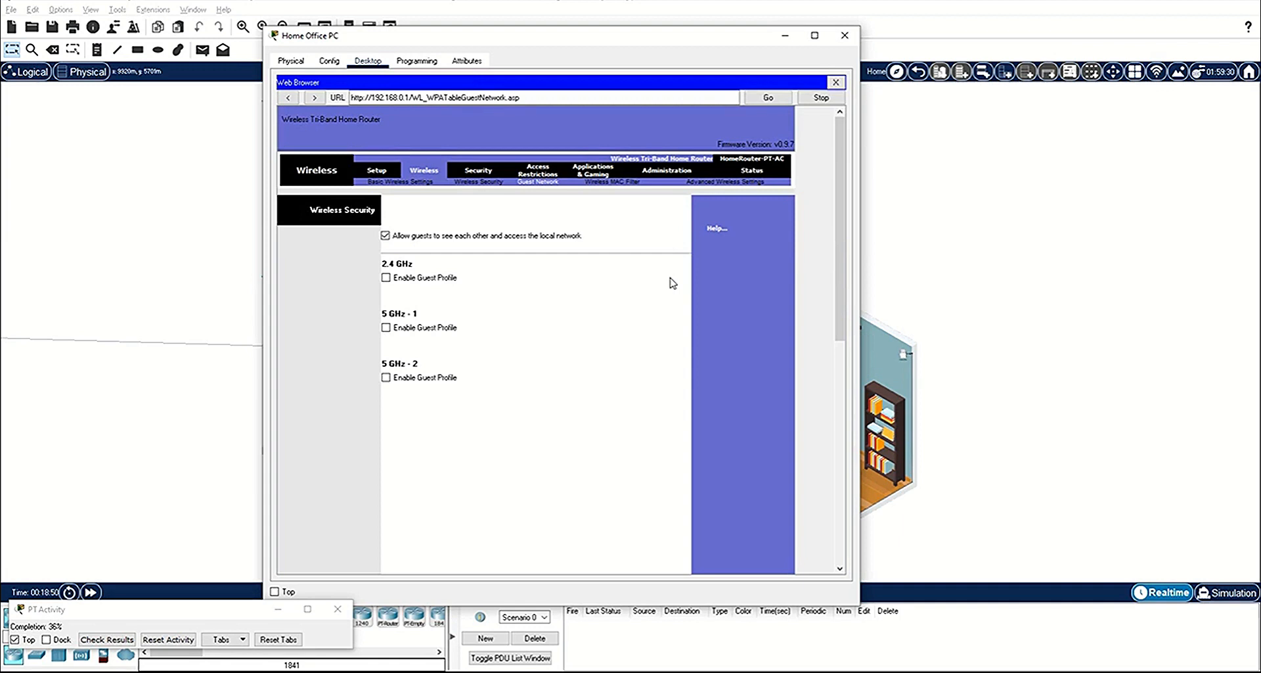
left_click(386, 277)
left_click(386, 380)
left_click(386, 482)
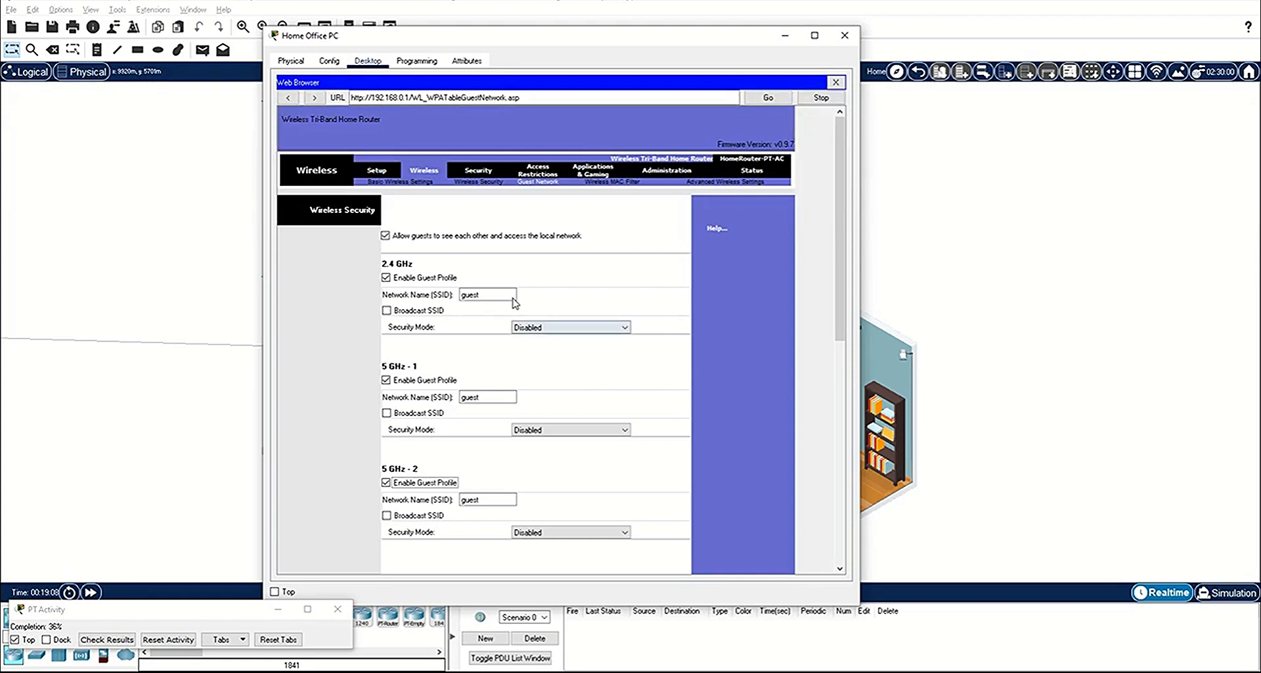
Step: Configure the 2.4 GHz guest network as GuestNet with SSID broadcast, WPA2 Personal security and the guest passphrase
double_click(470, 294)
type("GuestNet")
left_click(414, 311)
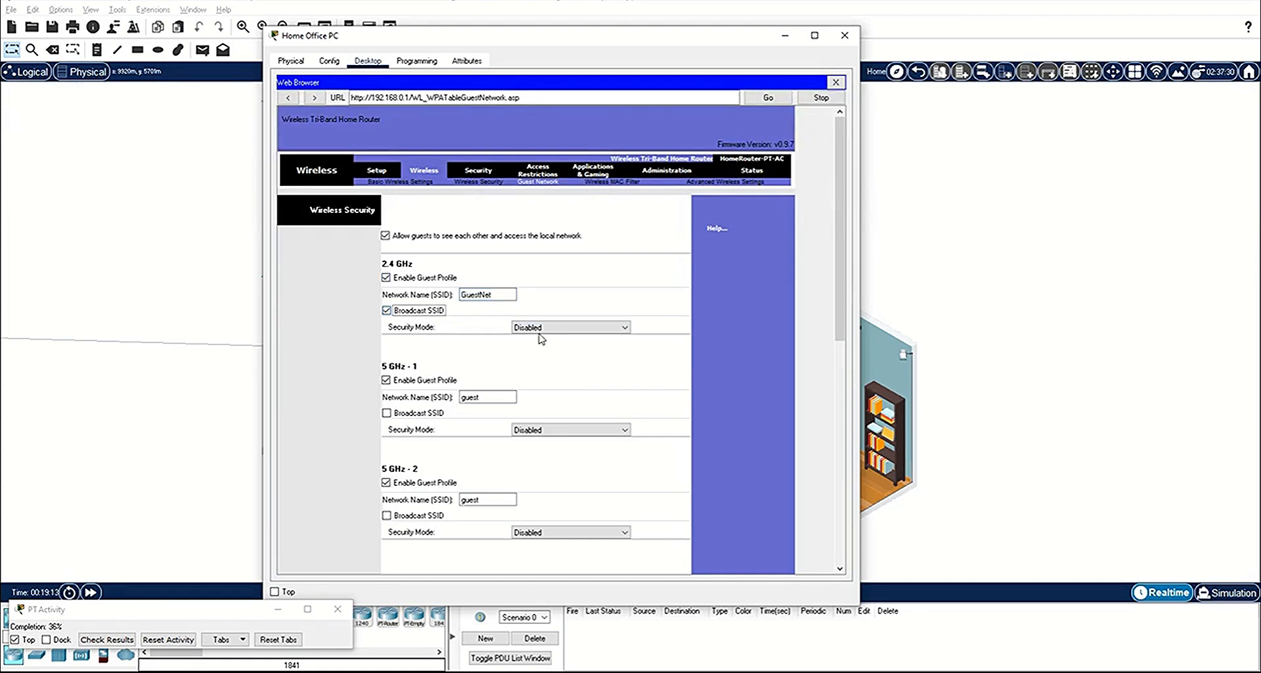
left_click(538, 327)
left_click(544, 378)
left_click(548, 362)
type("guestpass")
Step: Configure the 5 GHz - 1 guest network as GuestNet with SSID broadcast, WPA2 Personal security and the guest passphrase
double_click(471, 448)
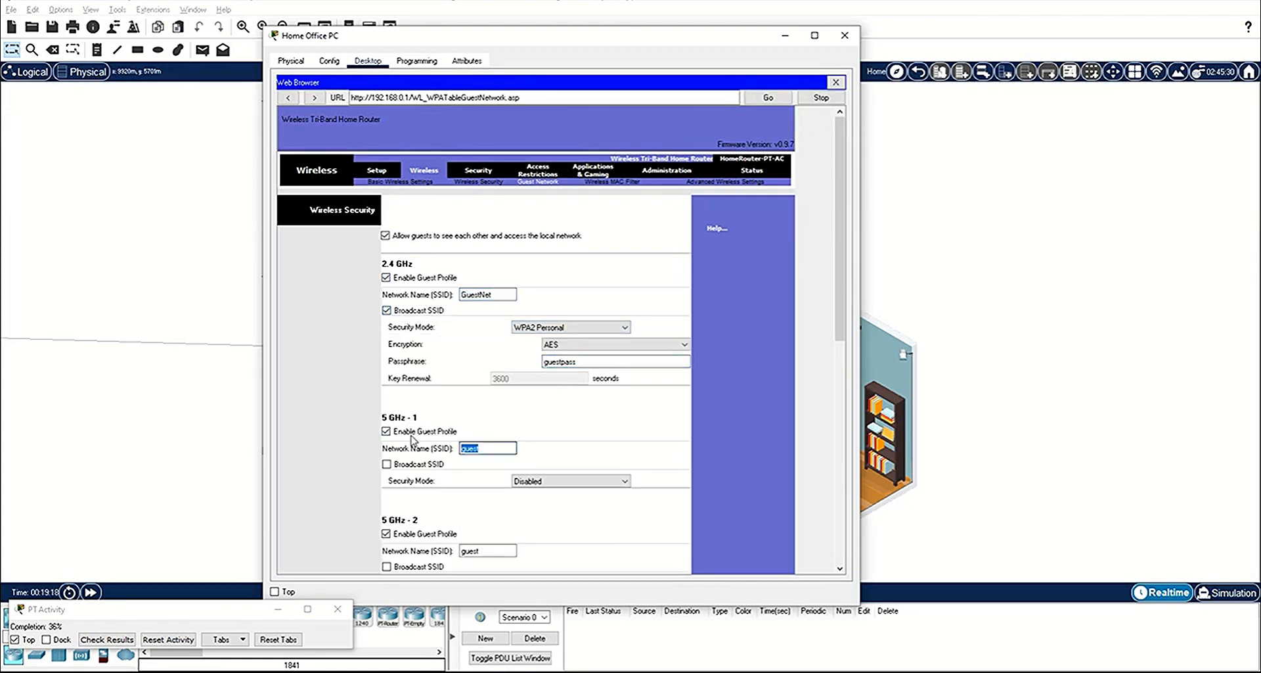
type("GuestNet")
left_click(387, 464)
left_click(570, 481)
left_click(559, 521)
left_click(556, 514)
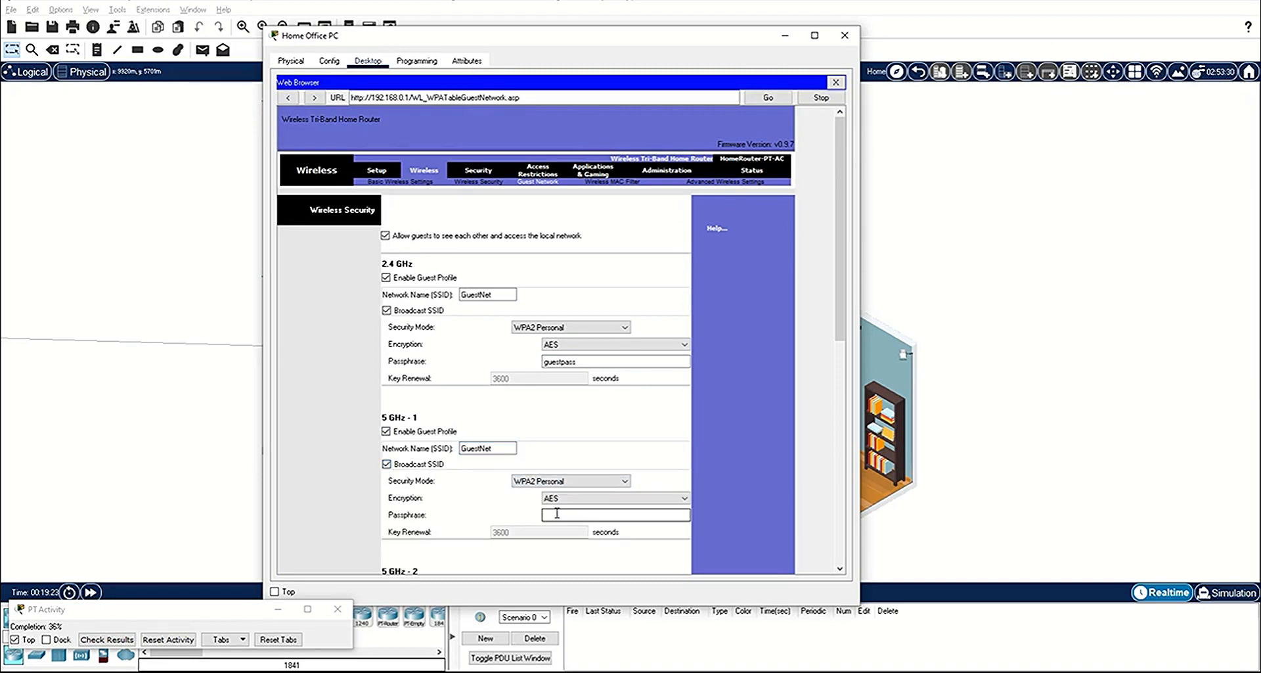
type("guestpass")
Step: Configure the 5 GHz - 2 guest network as GuestNet with SSID broadcast, WPA Personal security and the guest passphrase, and save the settings
scroll(557, 515, "down", 1)
double_click(473, 523)
type("GuestNet")
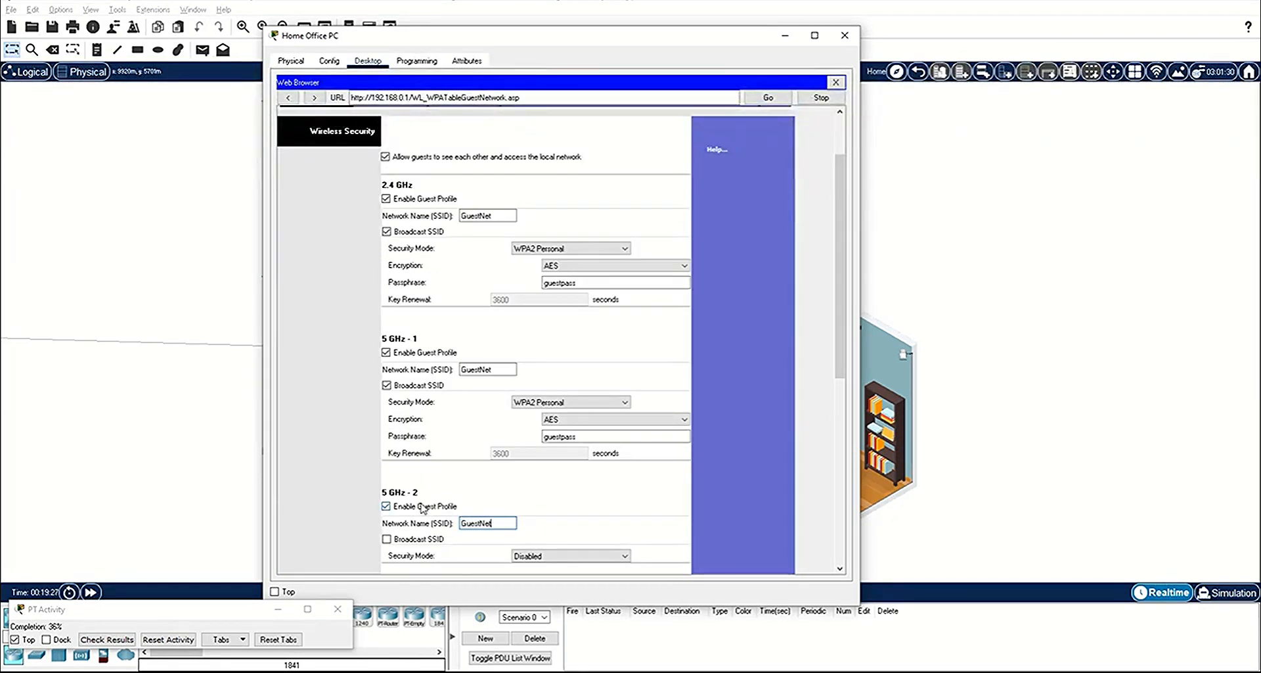
left_click(387, 538)
scroll(546, 543, "down", 1)
left_click(570, 477)
left_click(558, 506)
left_click(558, 511)
type("guestpass")
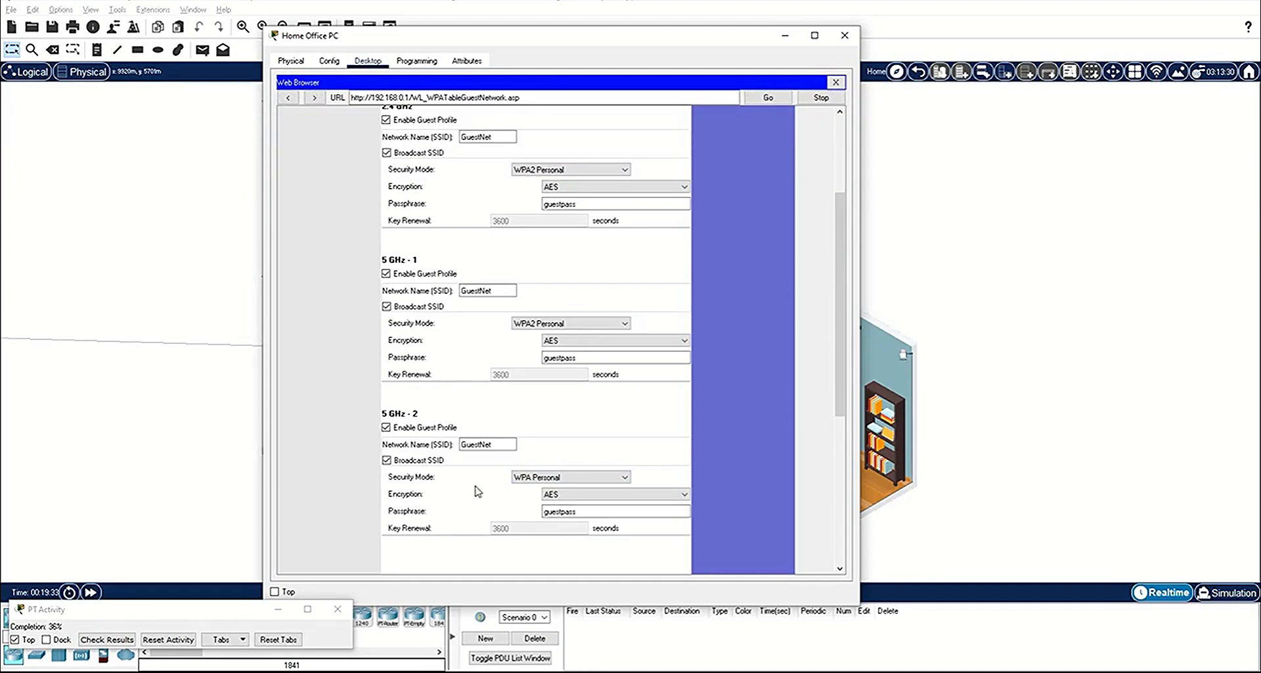
scroll(471, 491, "down", 4)
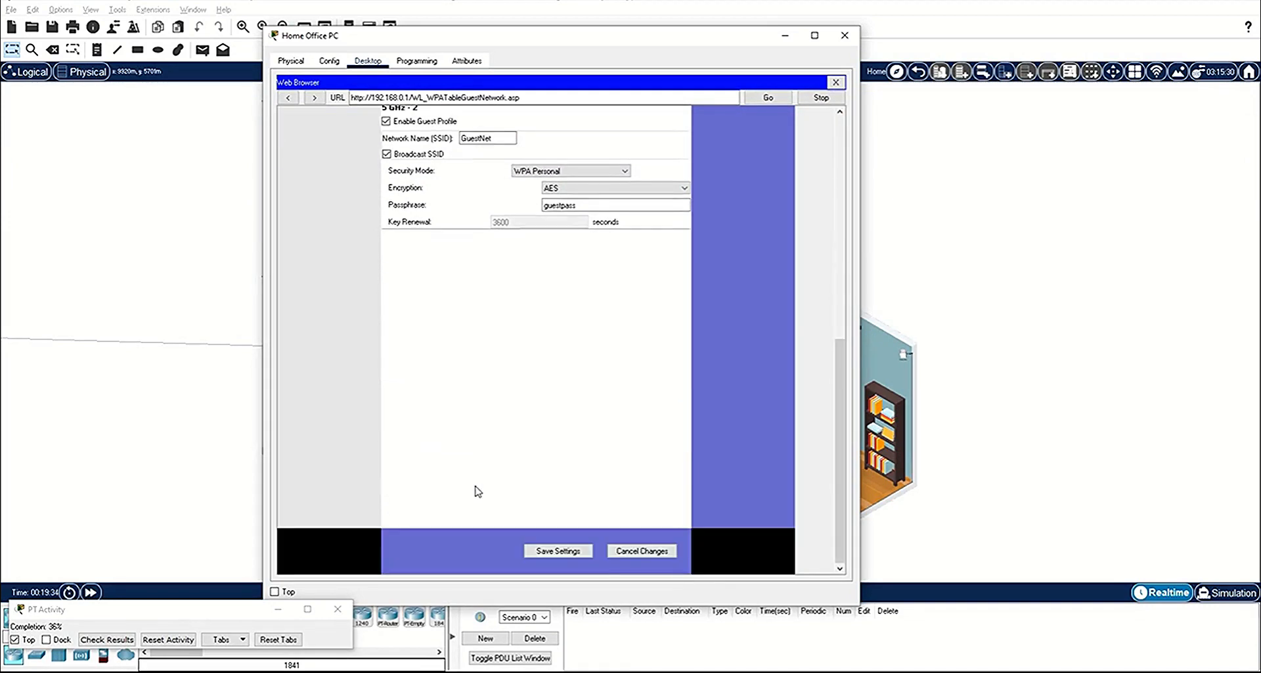
left_click(558, 551)
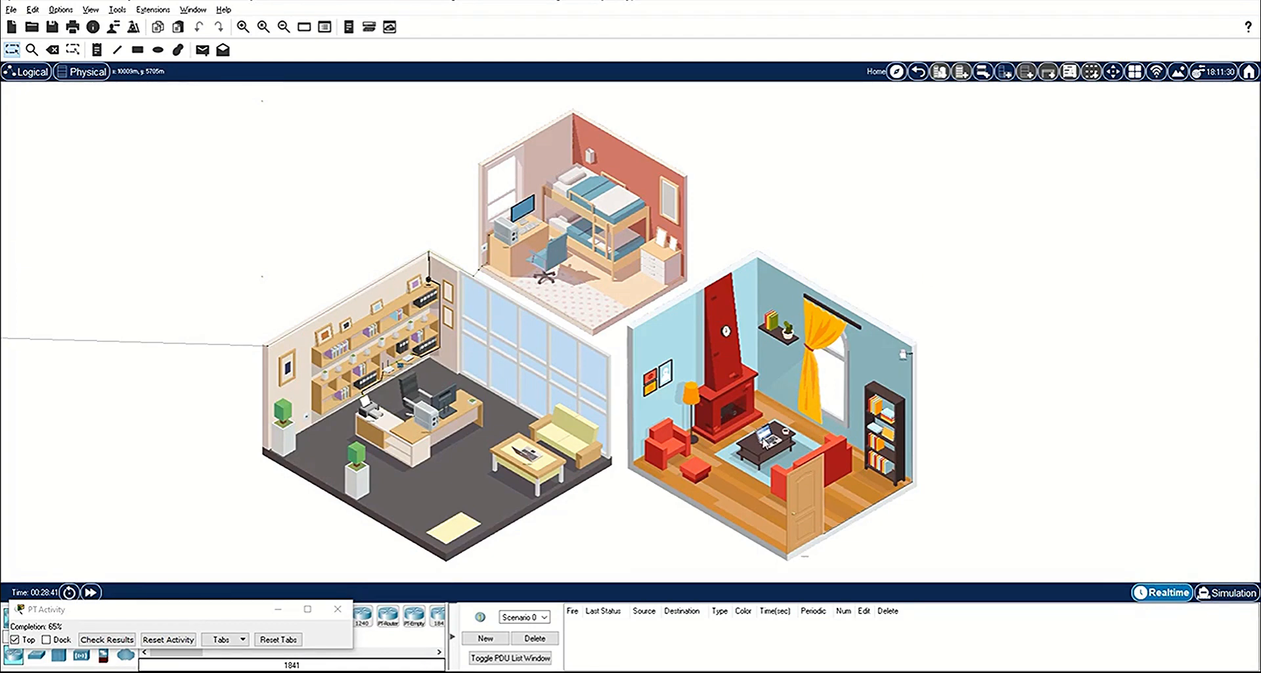
Step: Connect Home Laptop 1 to the HomeNet wireless network with its WPA2-Personal pre-shared key and check the link information
left_click(766, 440)
left_click(506, 132)
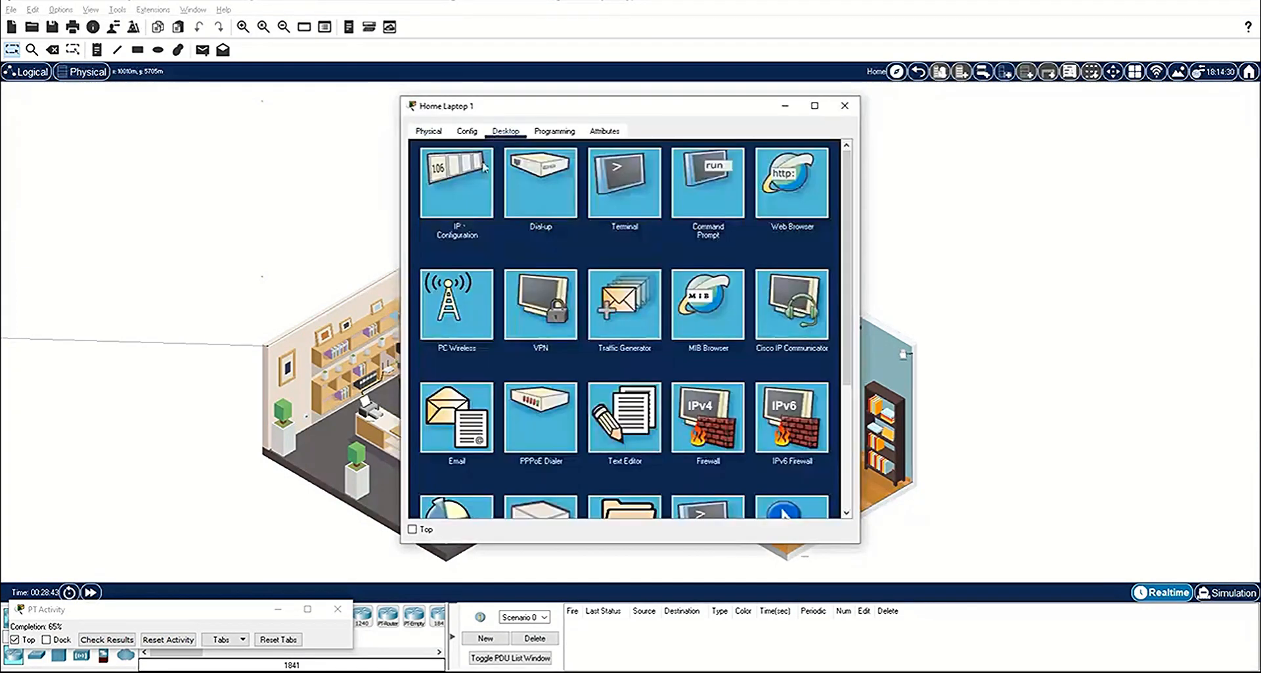
left_click(457, 289)
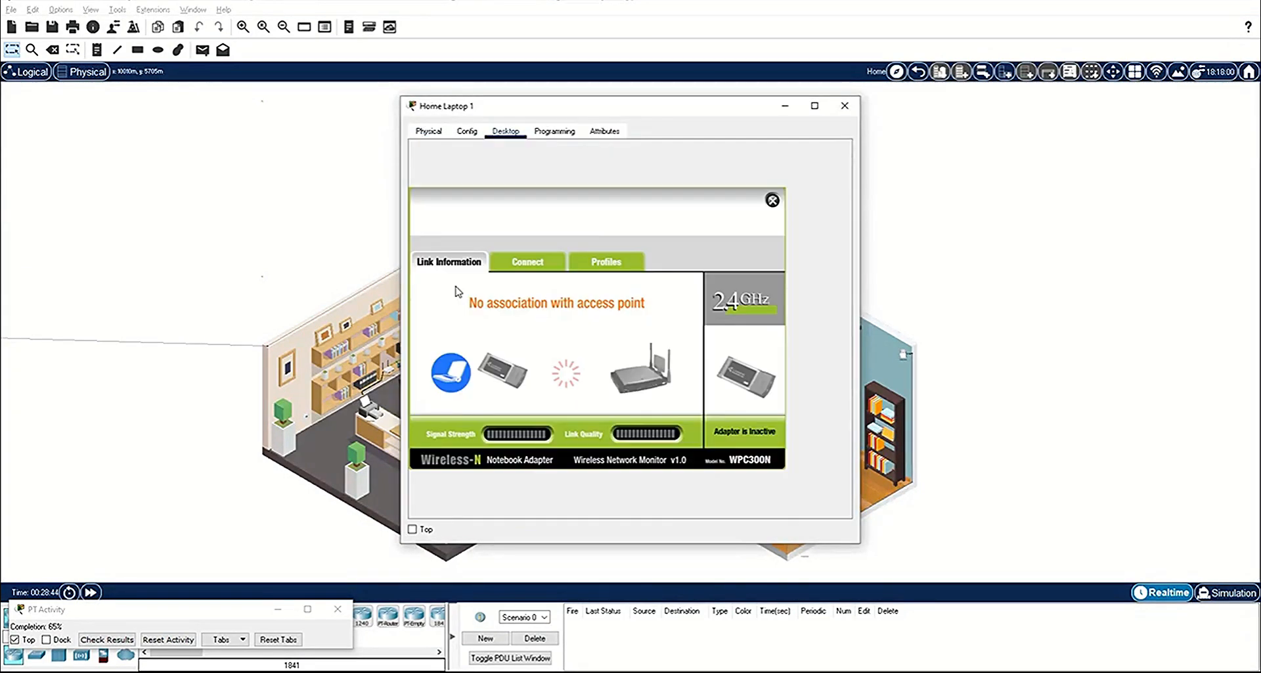
left_click(543, 267)
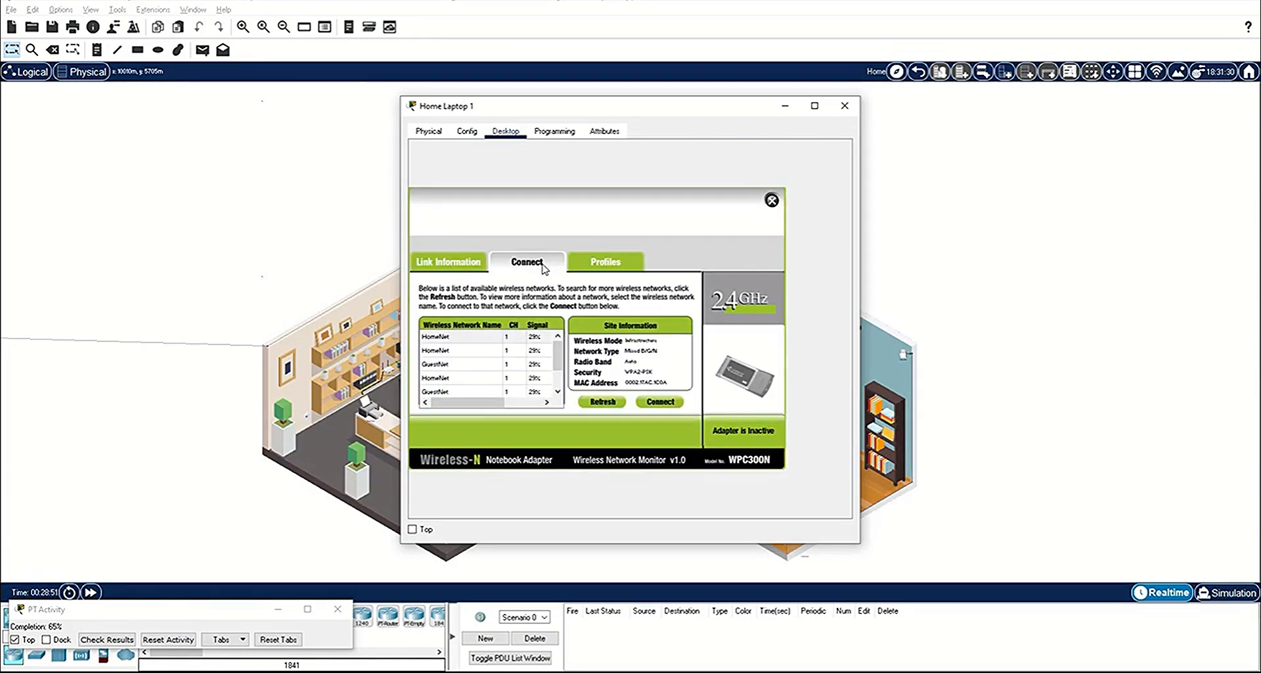
left_click(479, 336)
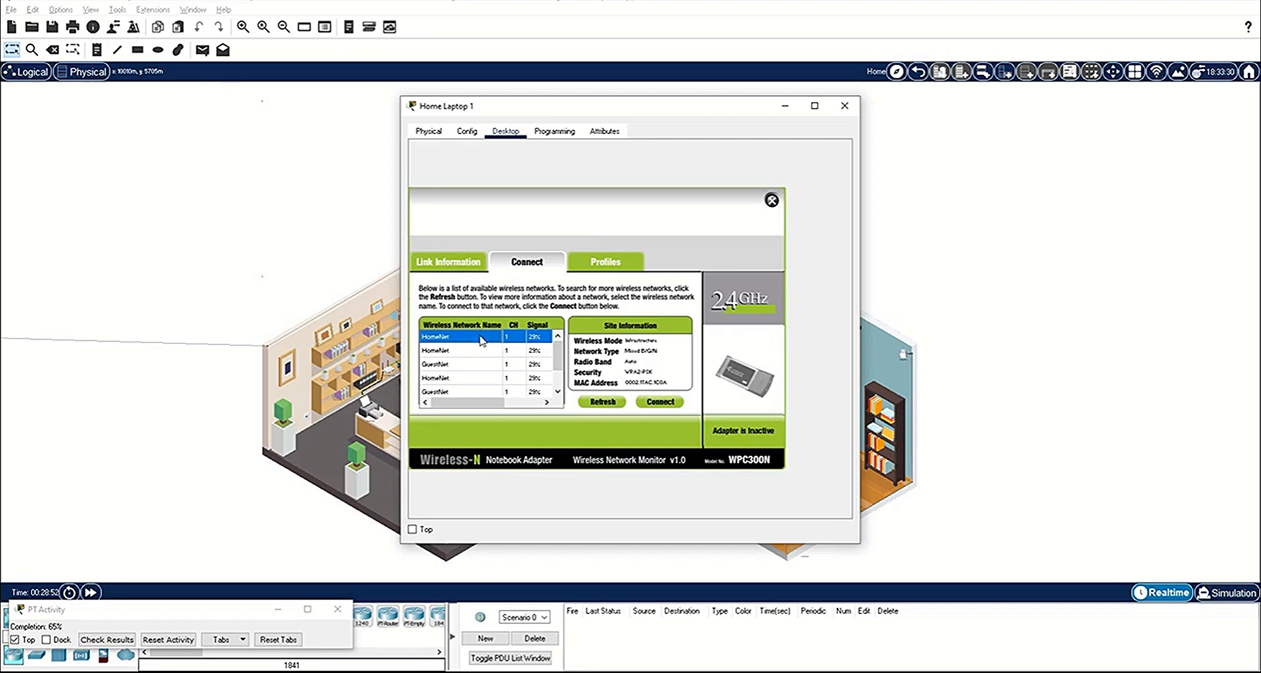
left_click(661, 402)
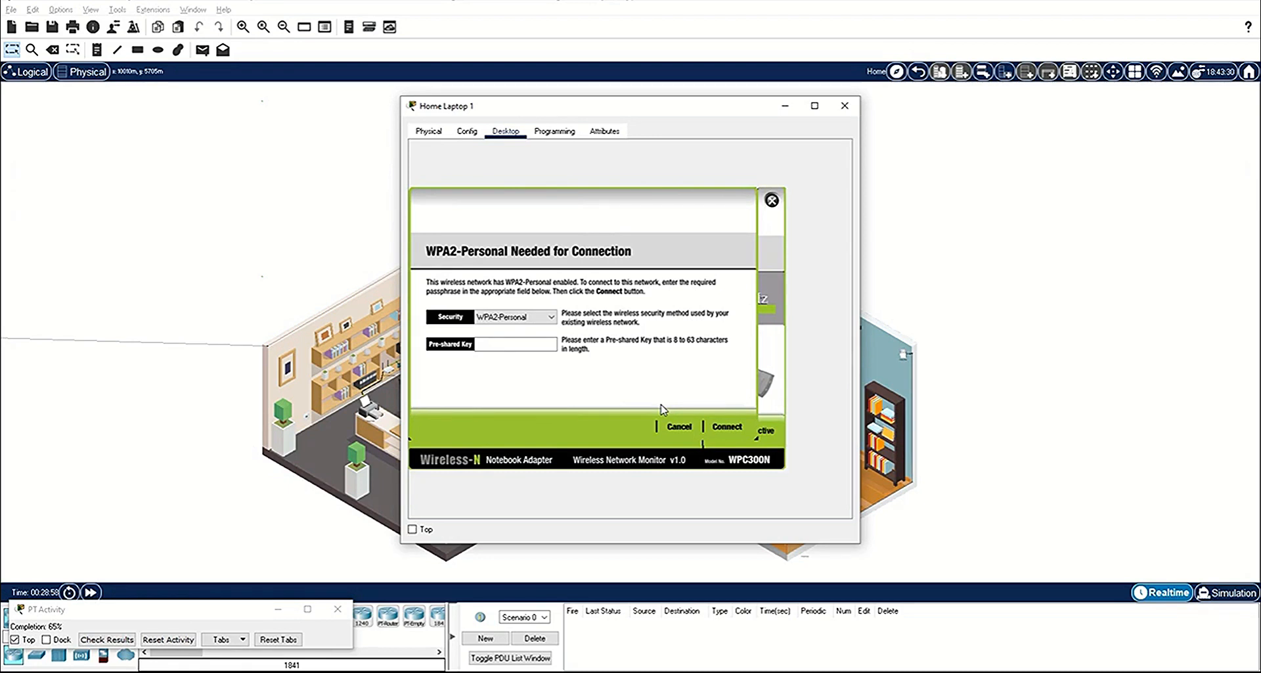
left_click(521, 344)
type("cisco12345")
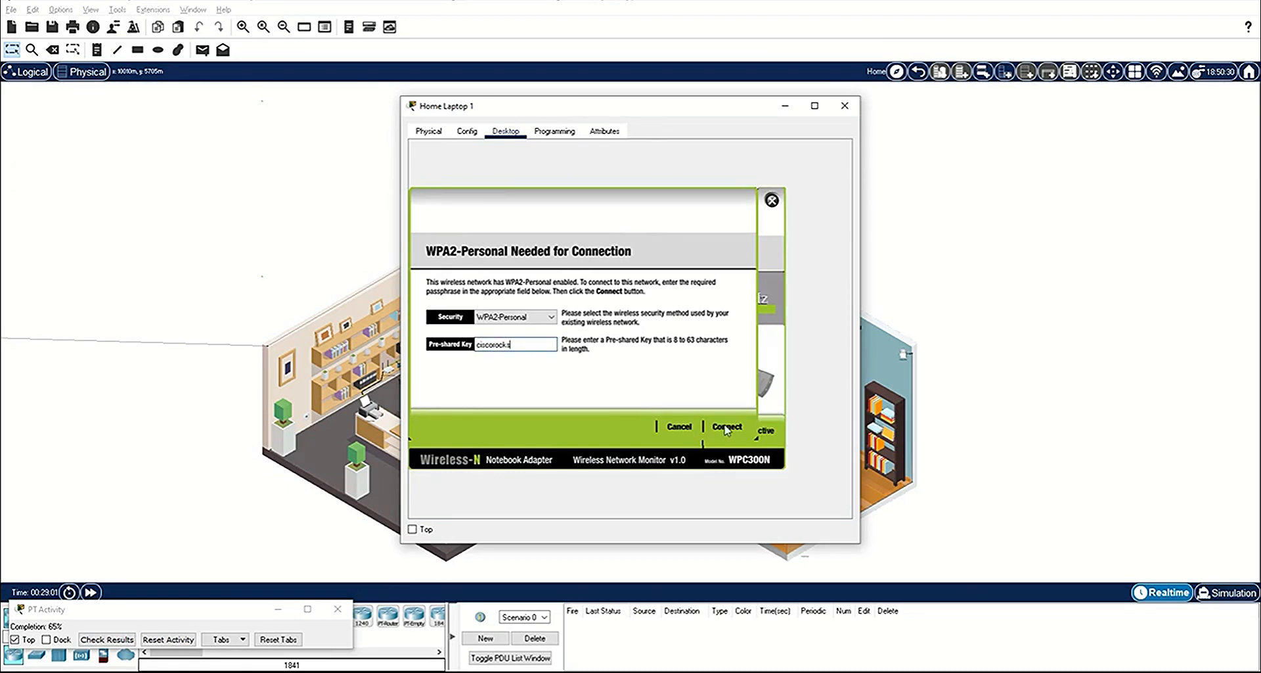
left_click(727, 429)
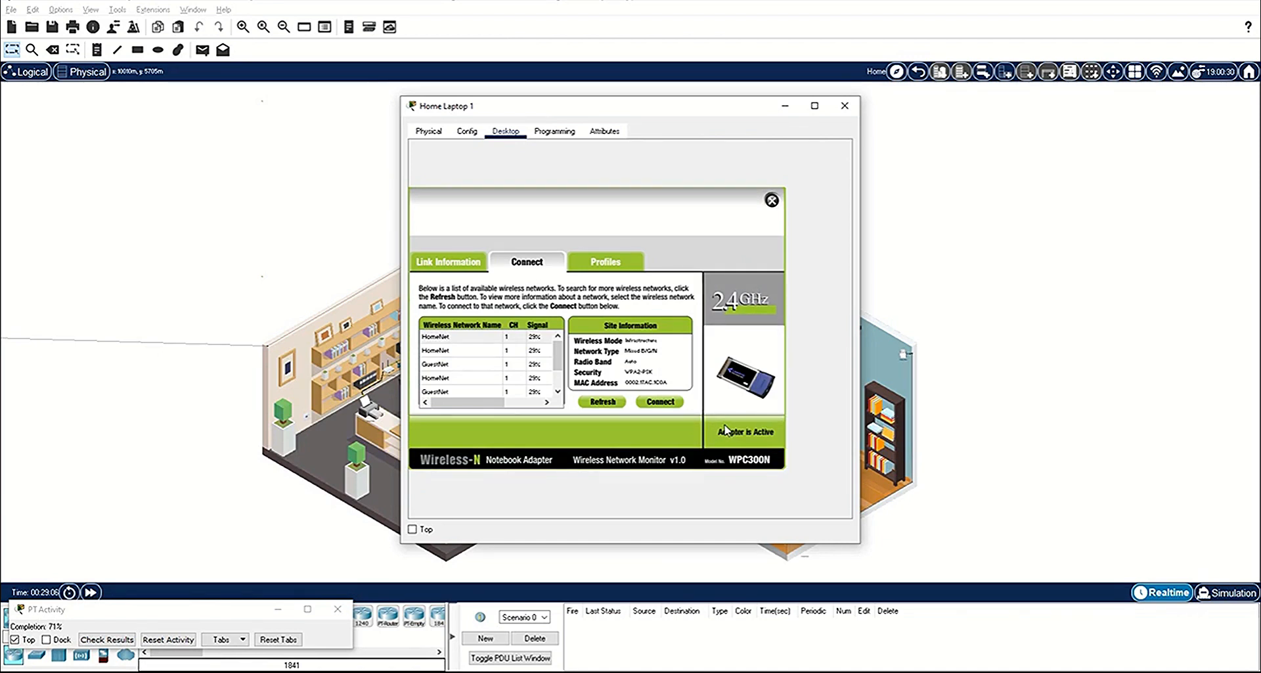
left_click(439, 262)
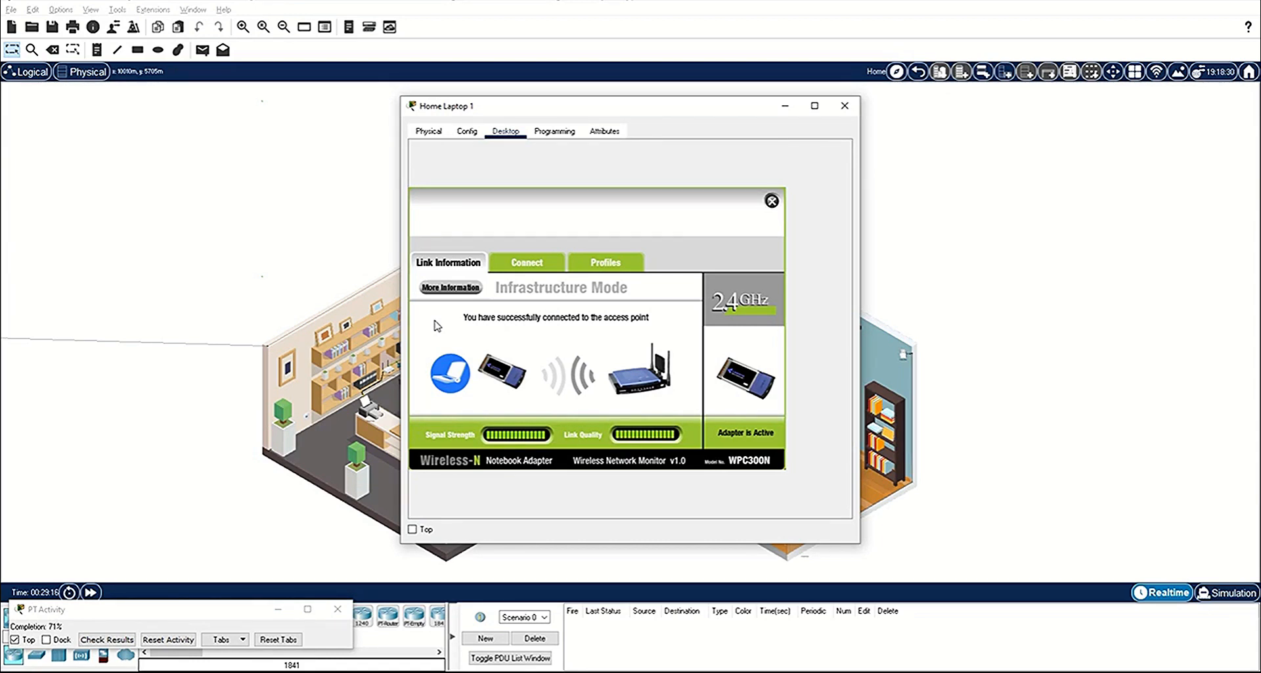
left_click(772, 201)
Step: Request a new DHCP address for Home Laptop 1 by switching its IPv4 configuration to Static and back to DHCP
left_click(462, 193)
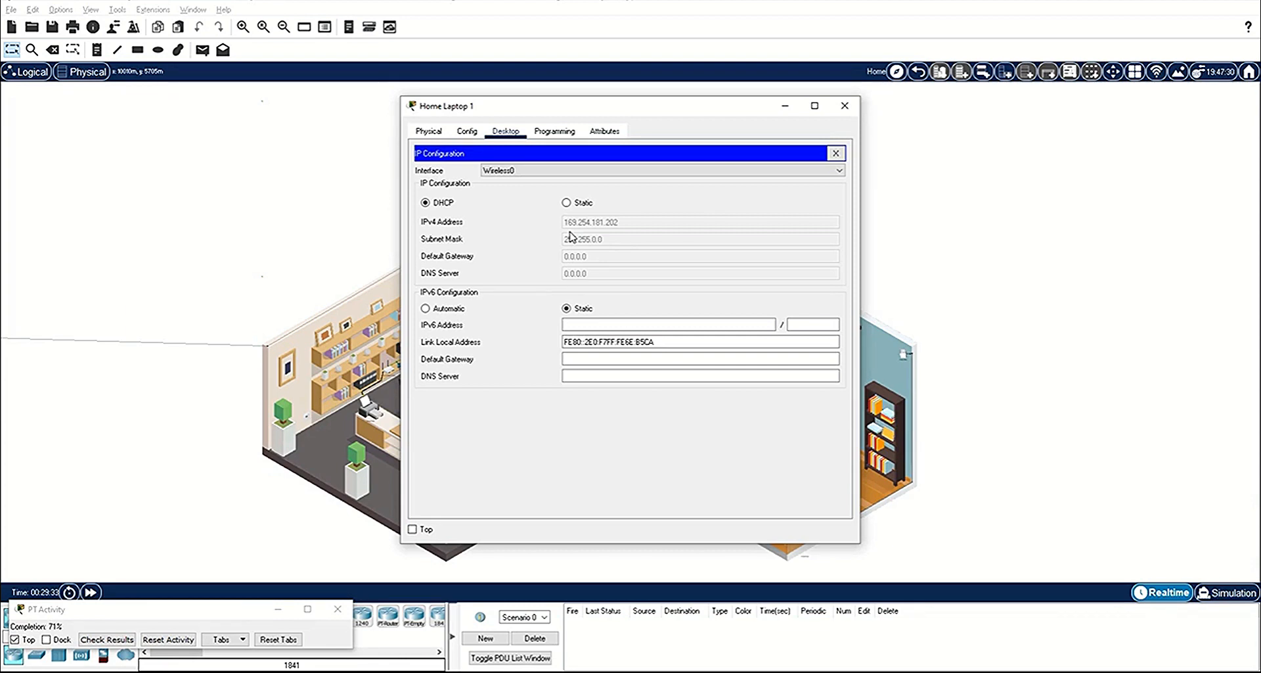
left_click(567, 203)
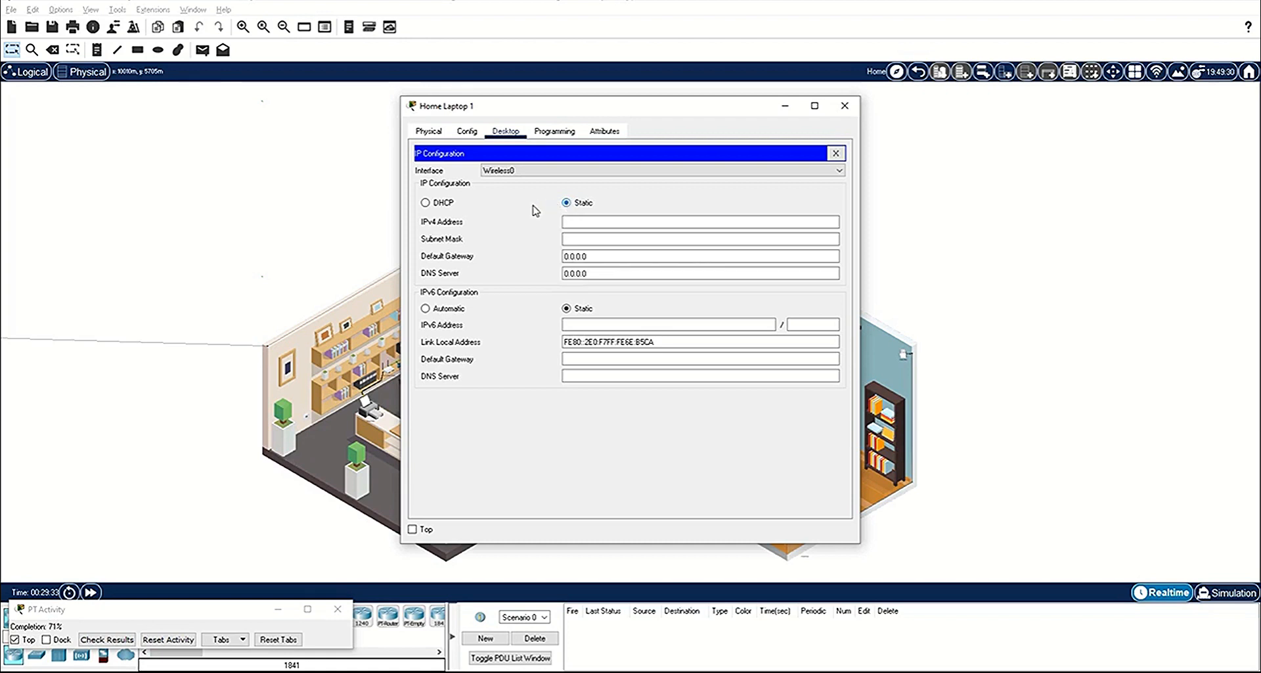
left_click(435, 203)
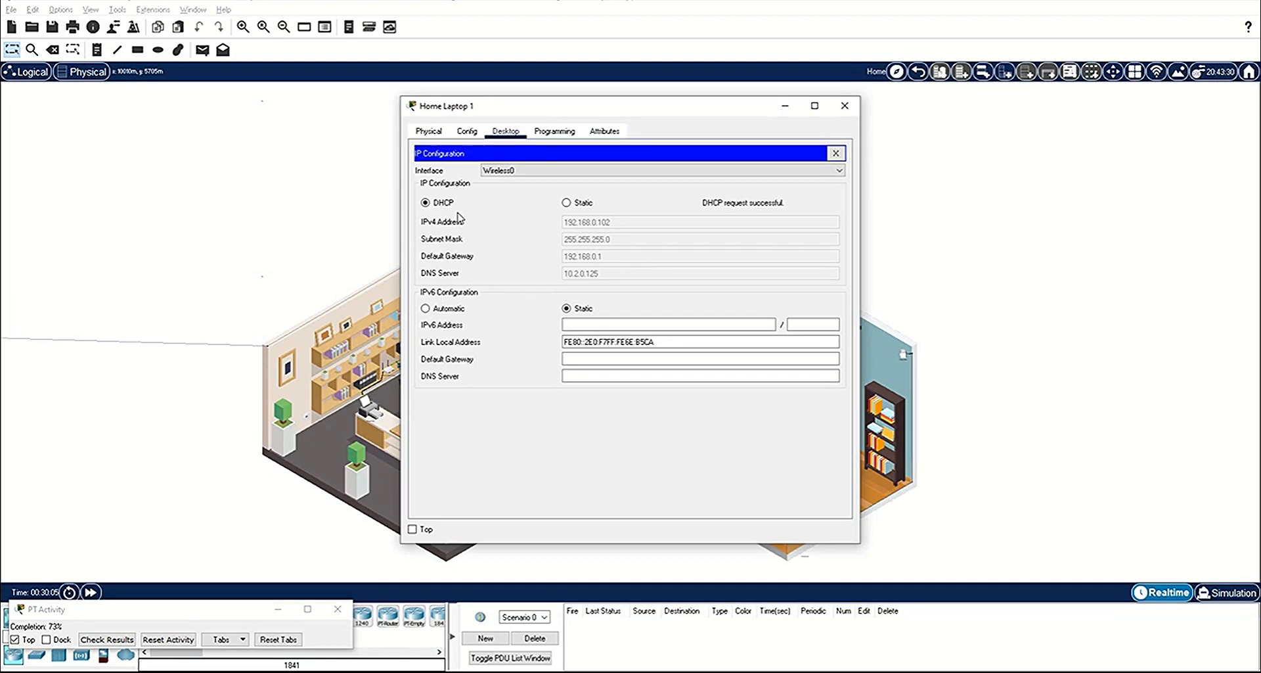
left_click(845, 105)
Step: Connect Home Laptop 2 to the GuestNet wireless network with the guest WPA2-Personal pre-shared key
left_click(525, 462)
left_click(506, 131)
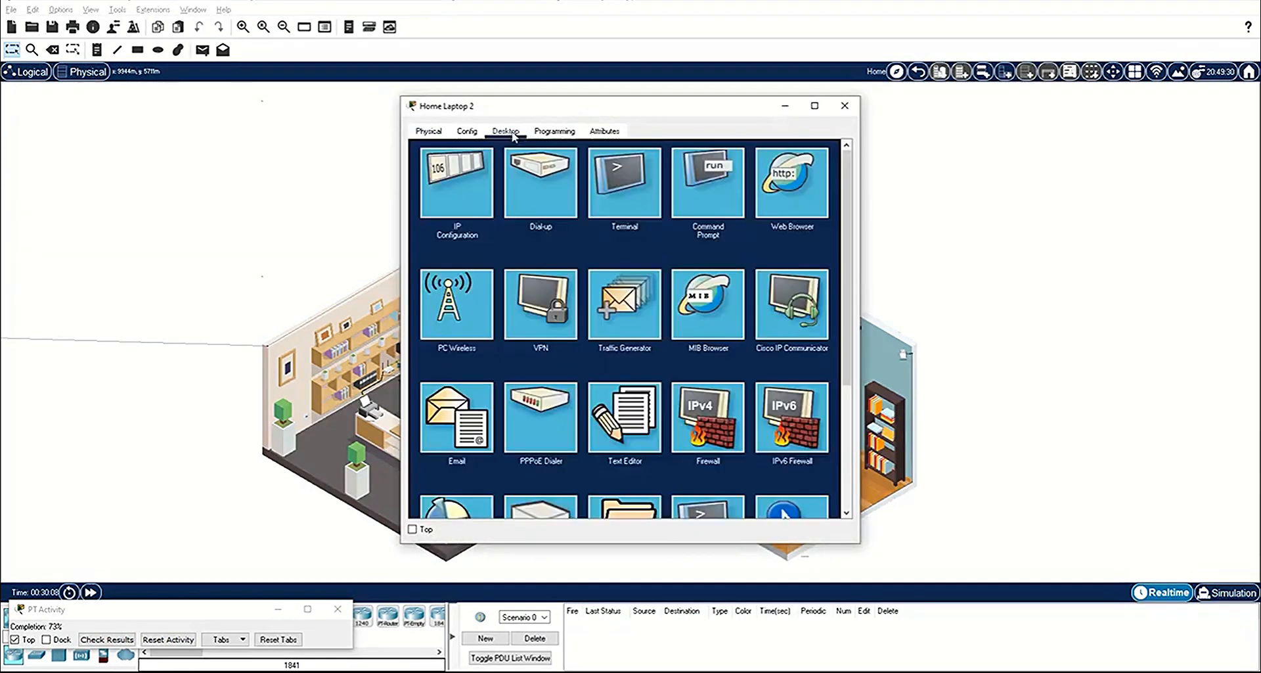
left_click(461, 318)
left_click(526, 262)
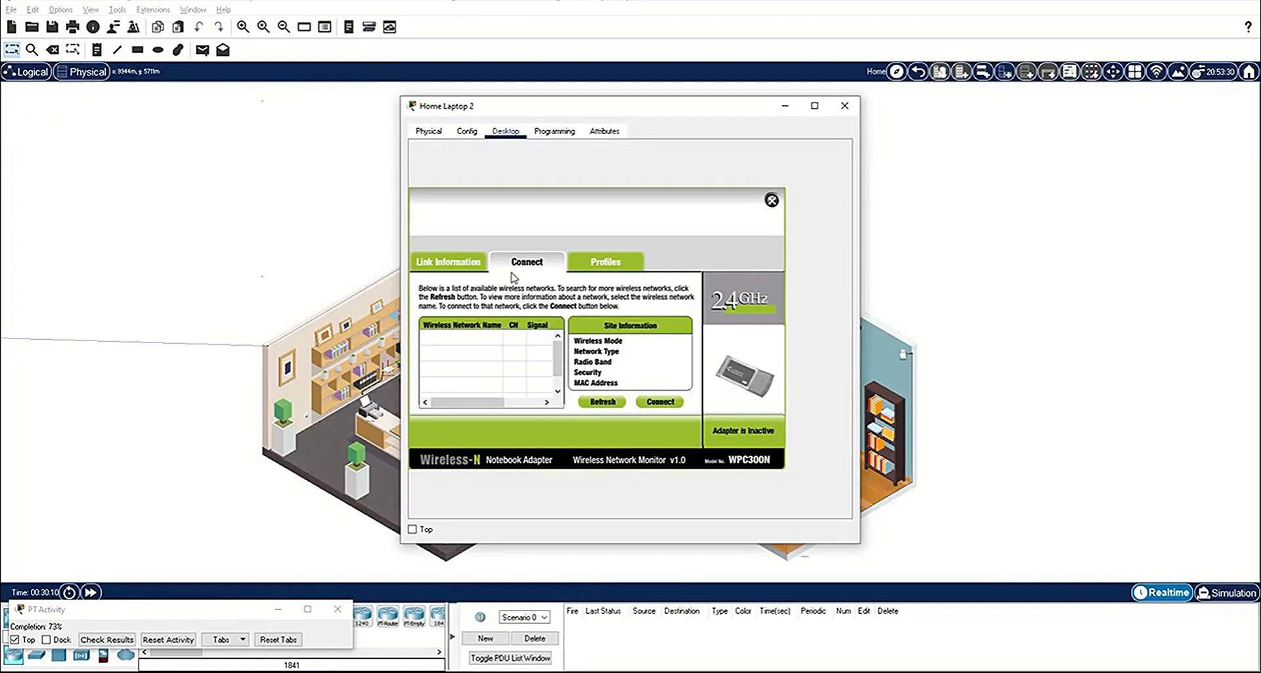
left_click(461, 379)
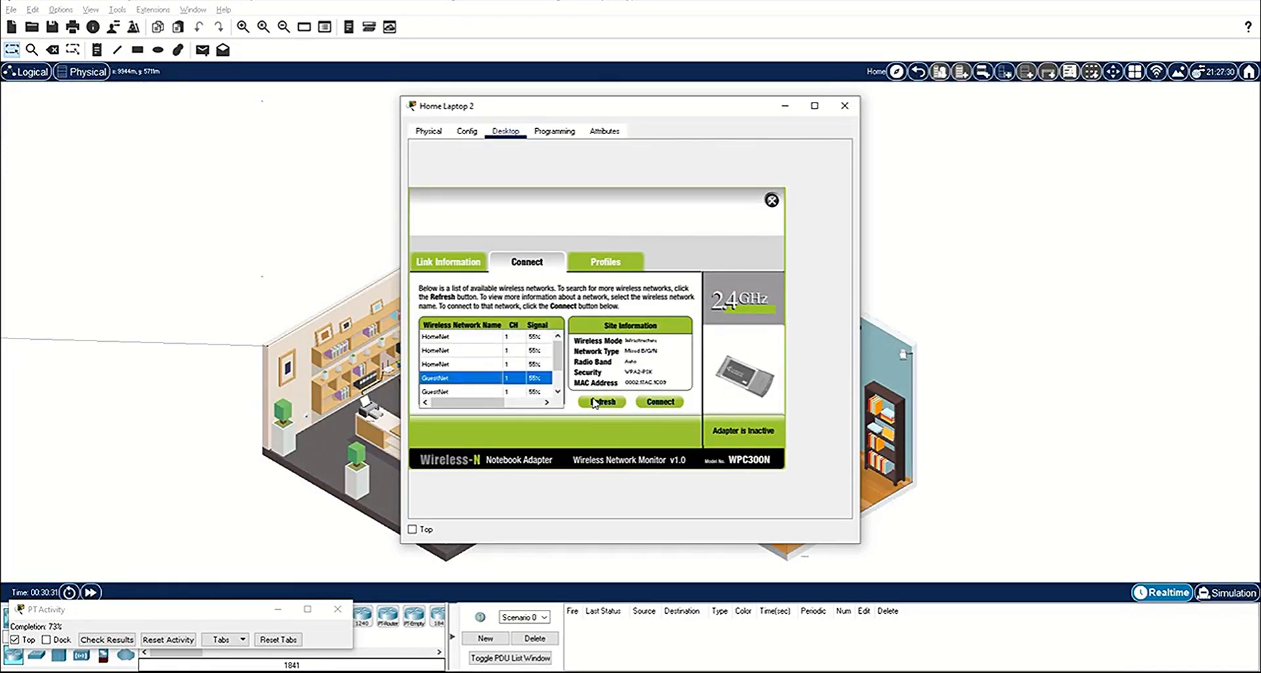
left_click(671, 402)
left_click(499, 344)
type("guestpass")
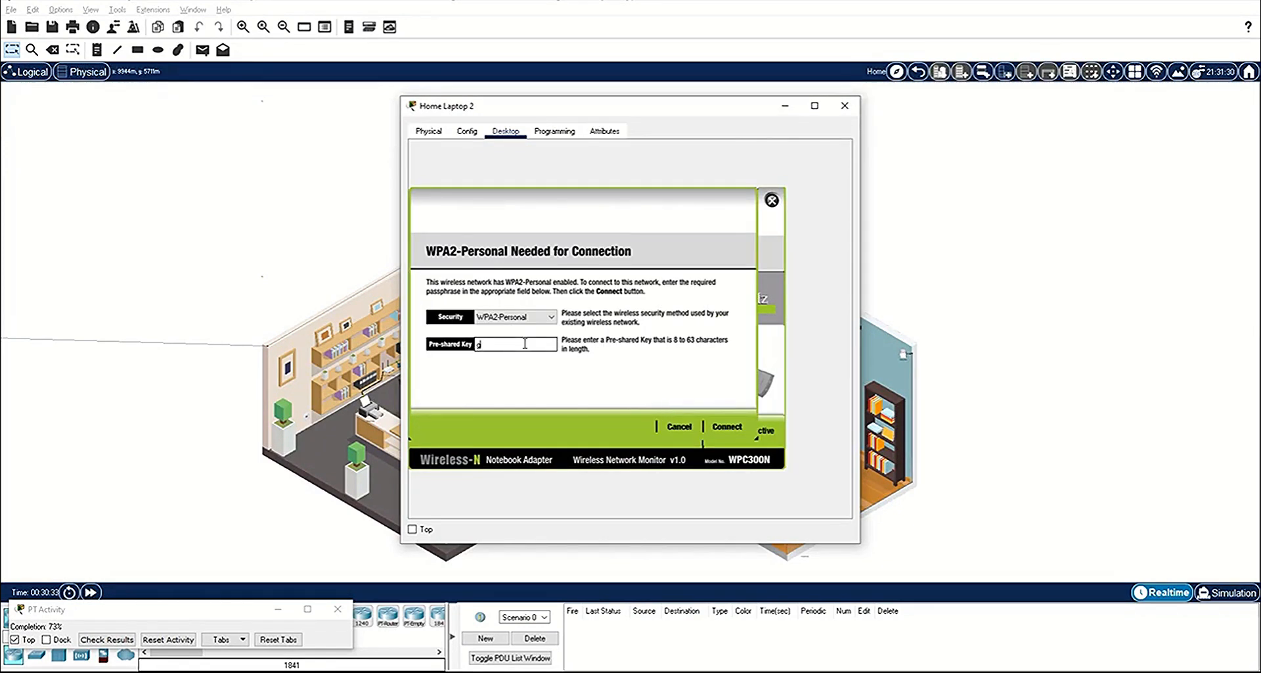
left_click(740, 429)
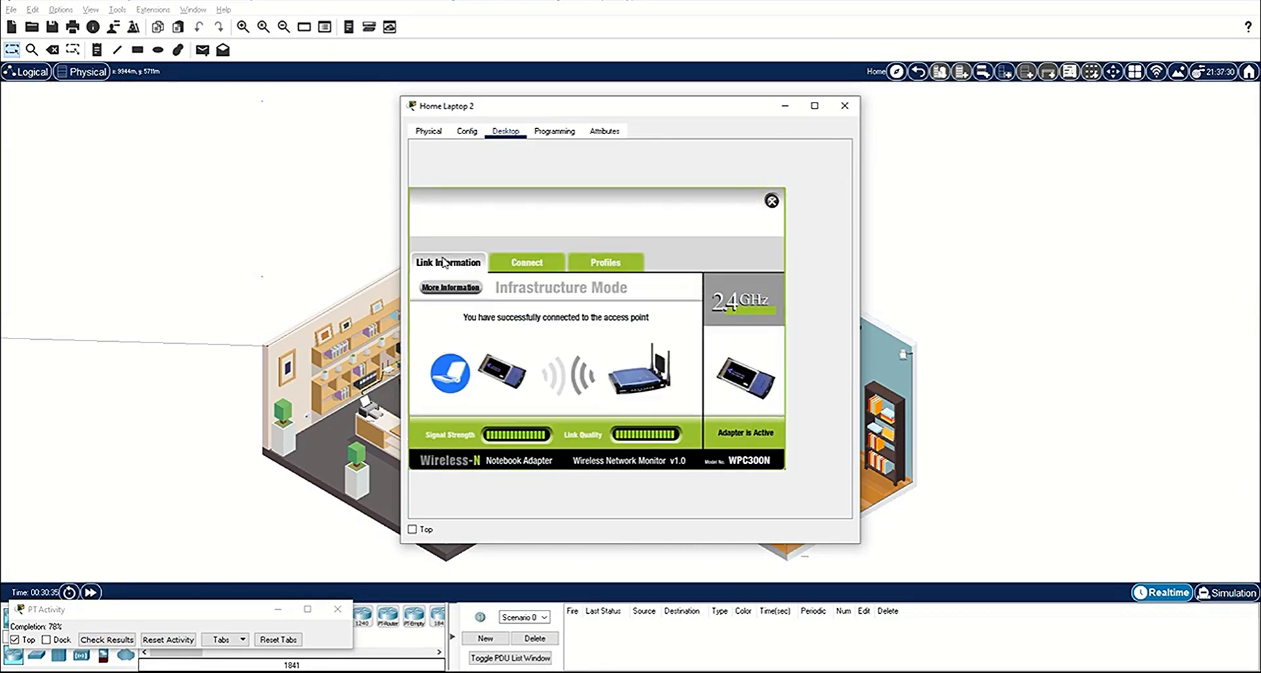
left_click(771, 201)
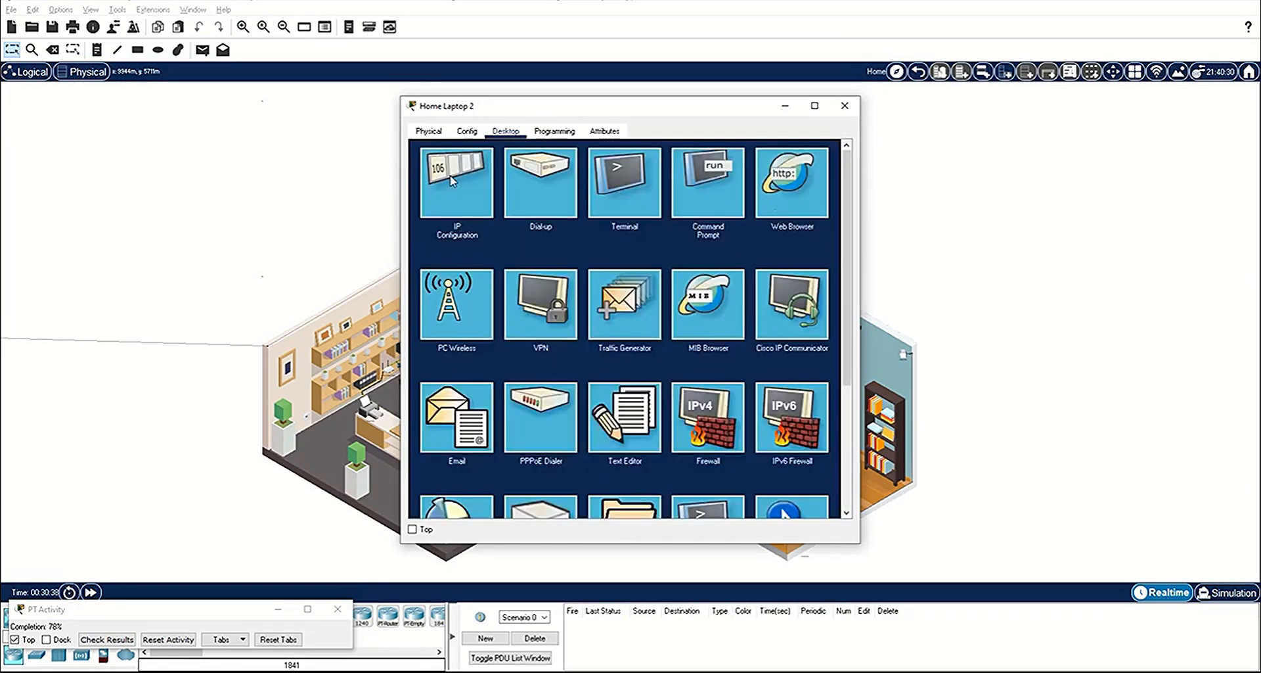
Step: Request a new DHCP address for Home Laptop 2 by switching its IPv4 configuration to Static and back to DHCP
left_click(453, 180)
left_click(573, 204)
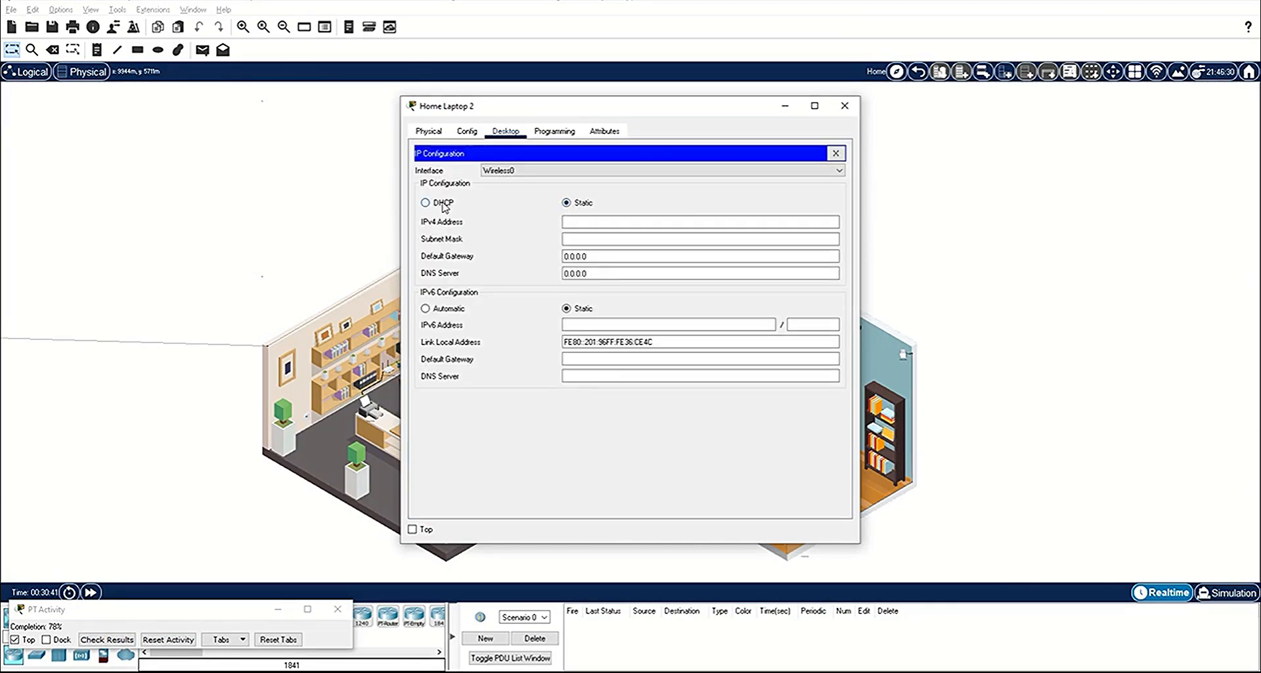
left_click(441, 204)
left_click(846, 105)
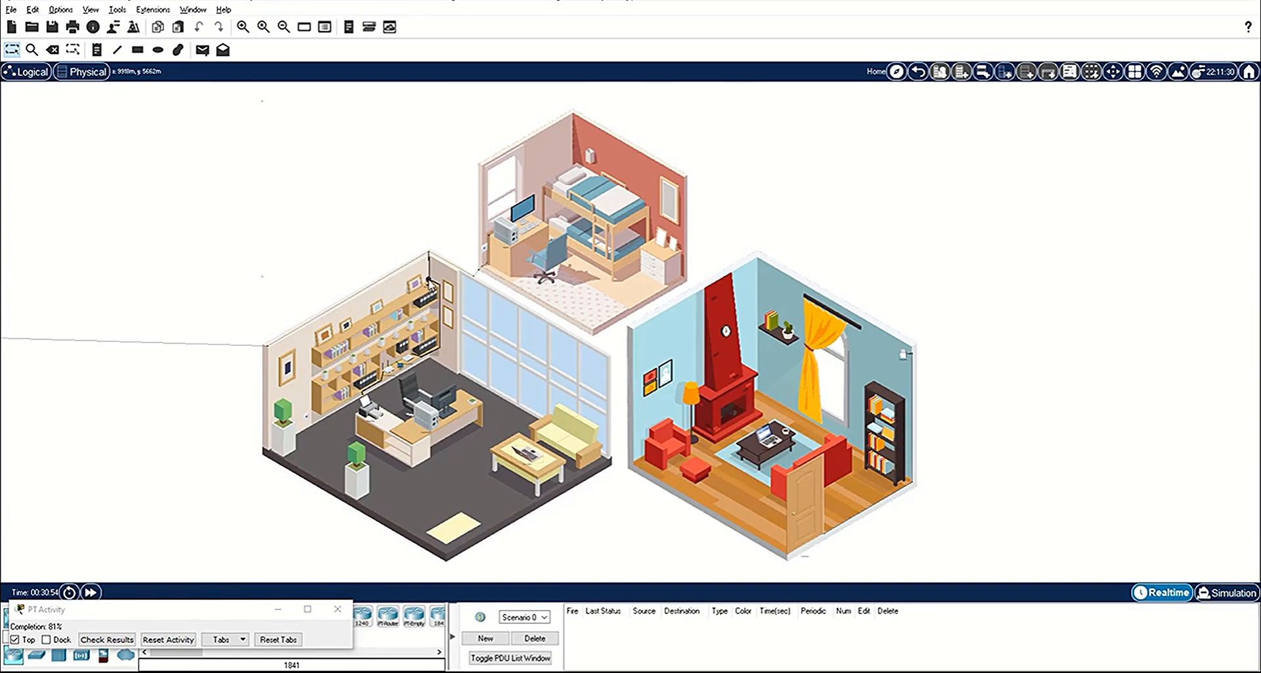
Step: Configure the Home_Webcam's Wireless0 interface with SSID HomeNet, WPA2-PSK authentication and the Wi-Fi passphrase
left_click(429, 282)
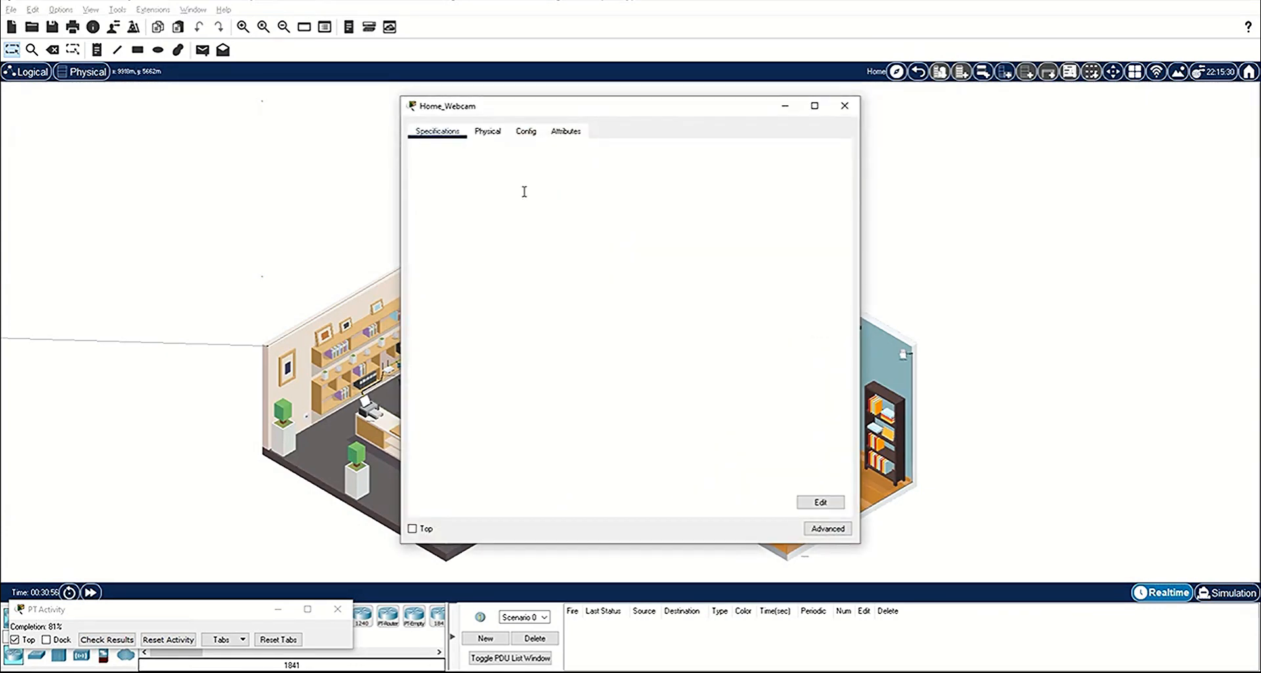
left_click(526, 131)
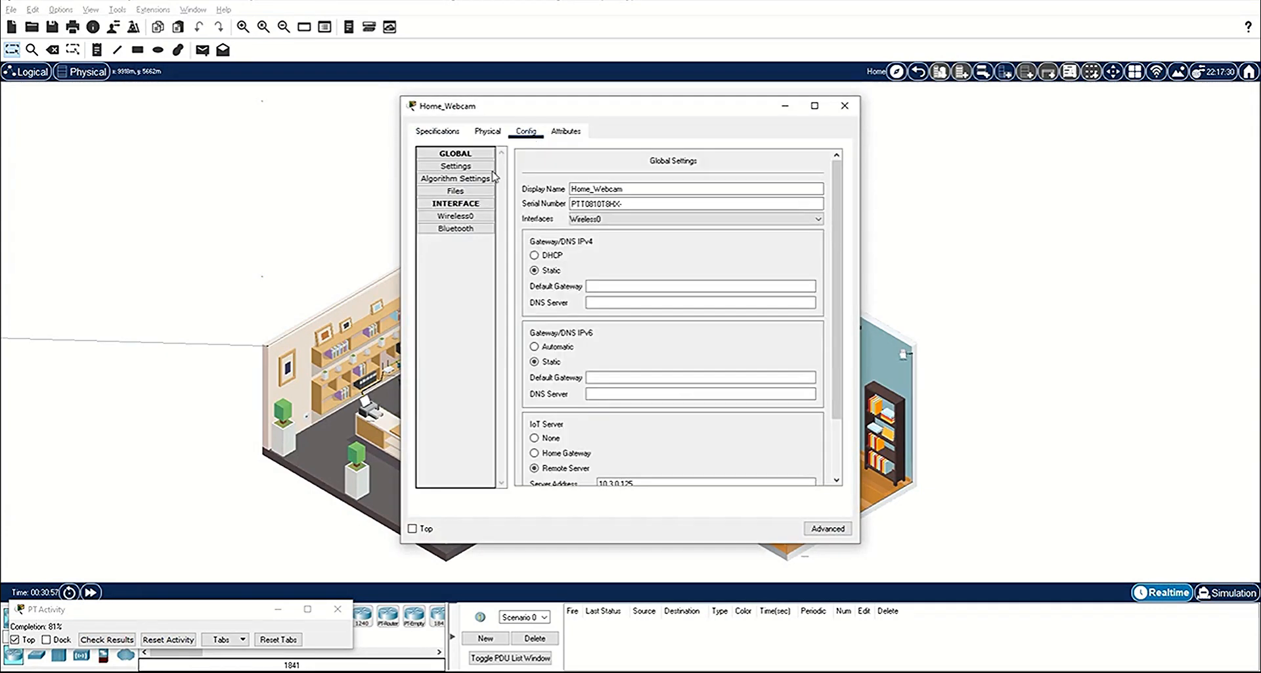
left_click(460, 218)
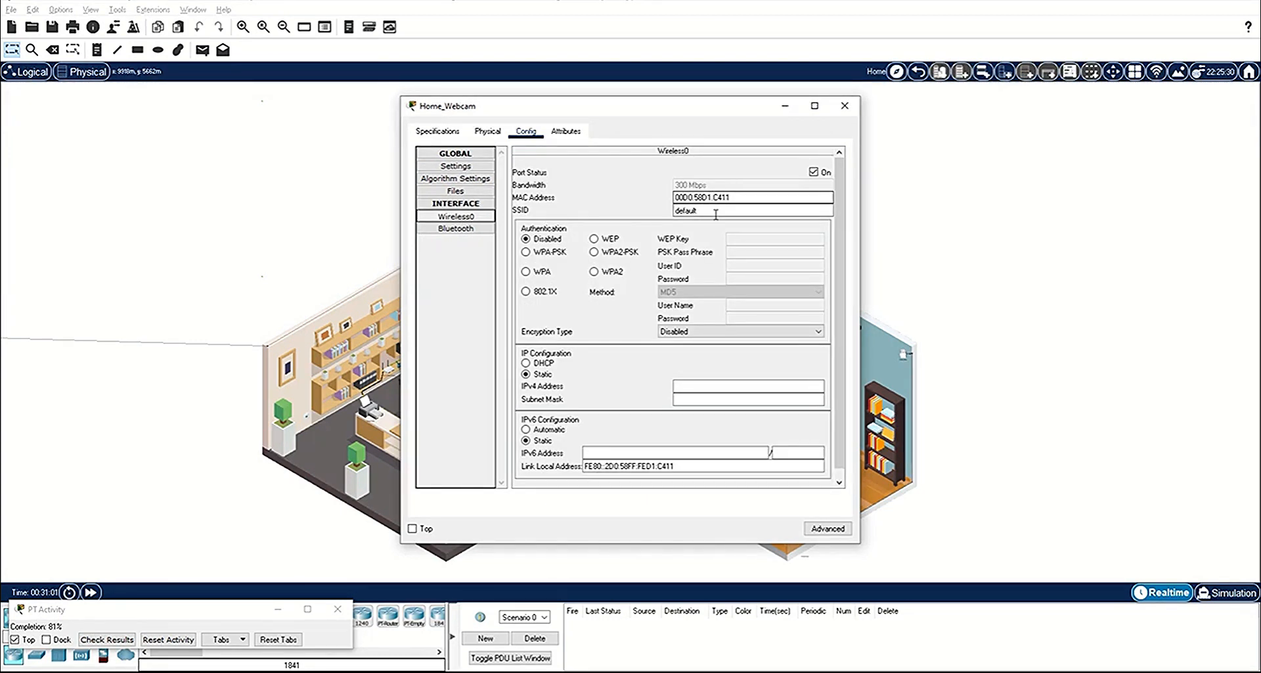
double_click(695, 210)
type("HomeNet")
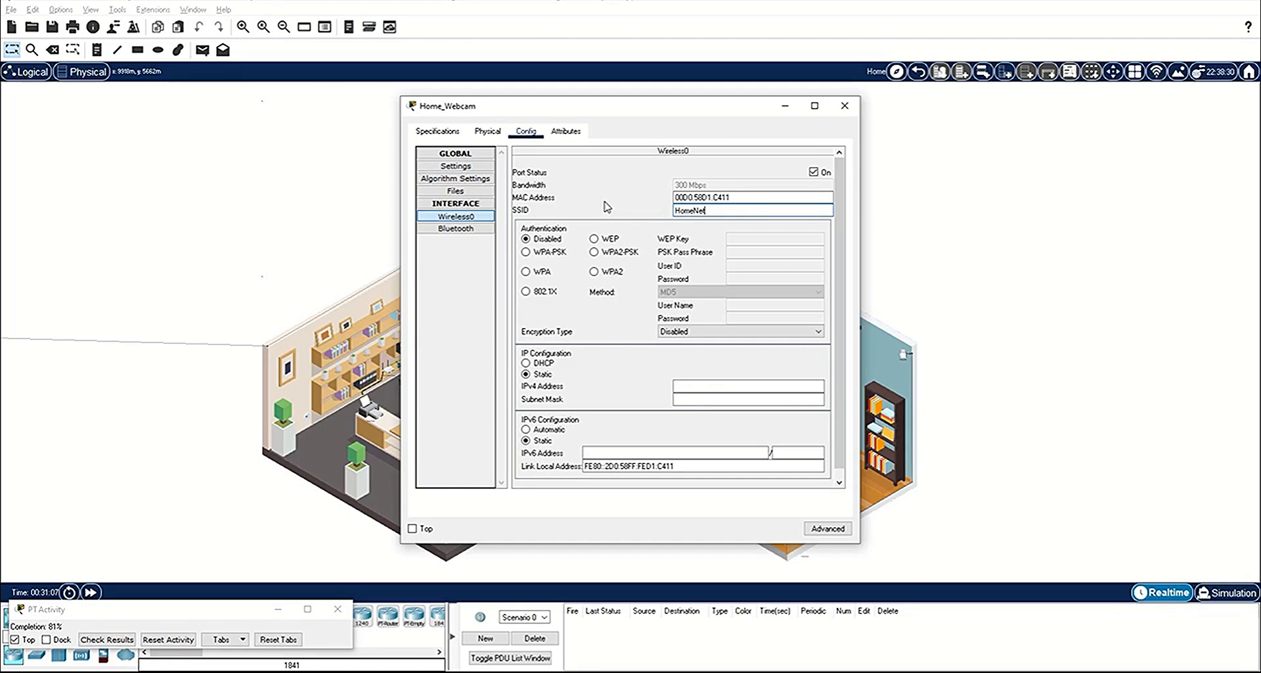
left_click(594, 252)
left_click(773, 253)
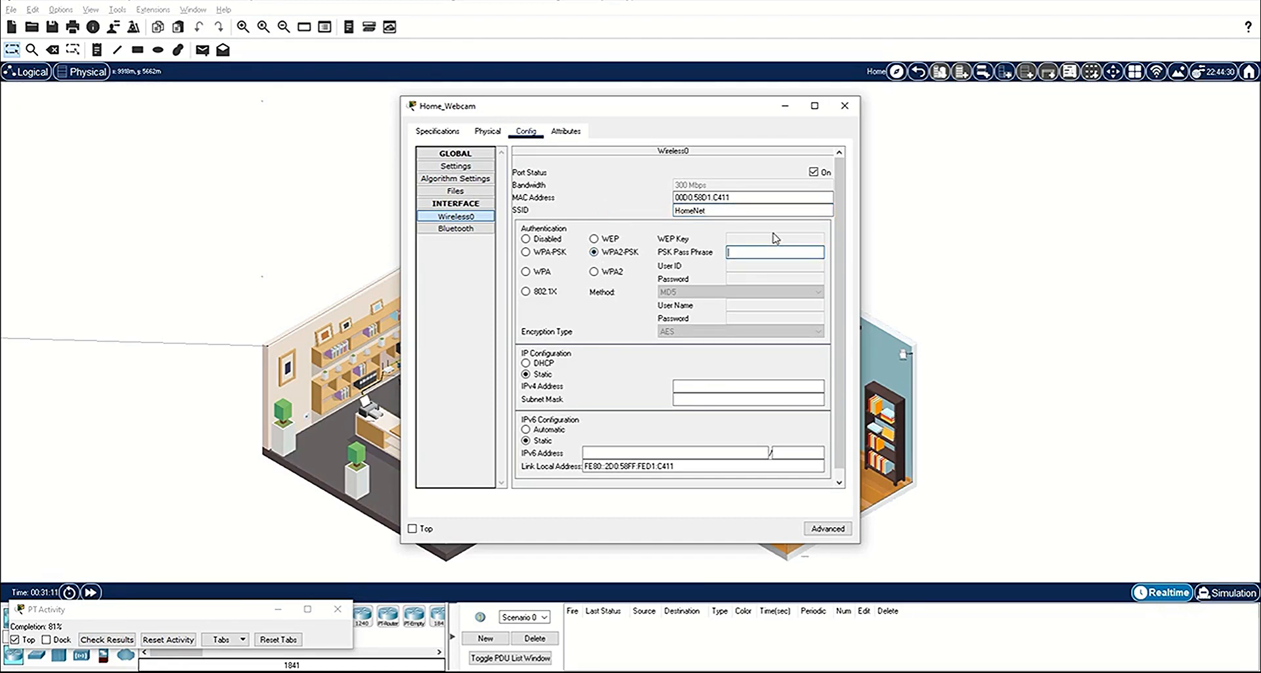
type("ciscorocks")
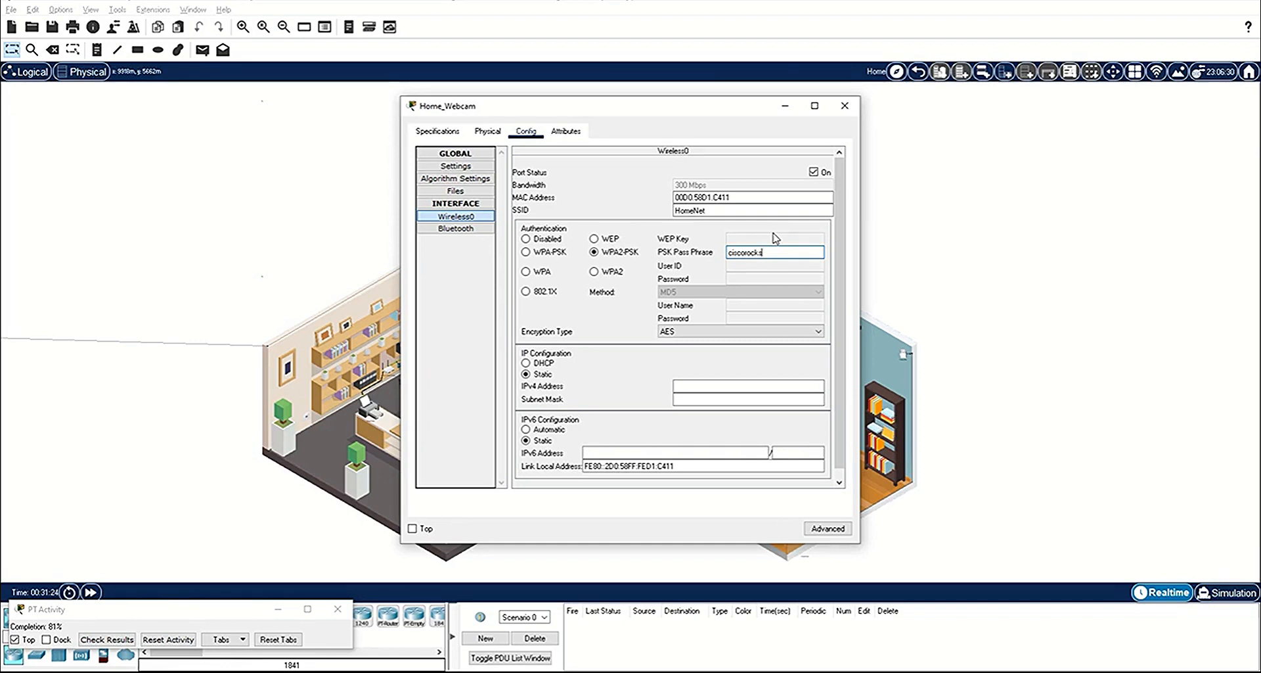
Step: Set the Home_Webcam's IP configuration to DHCP, toggling it to Static and back to request an address again
left_click(534, 363)
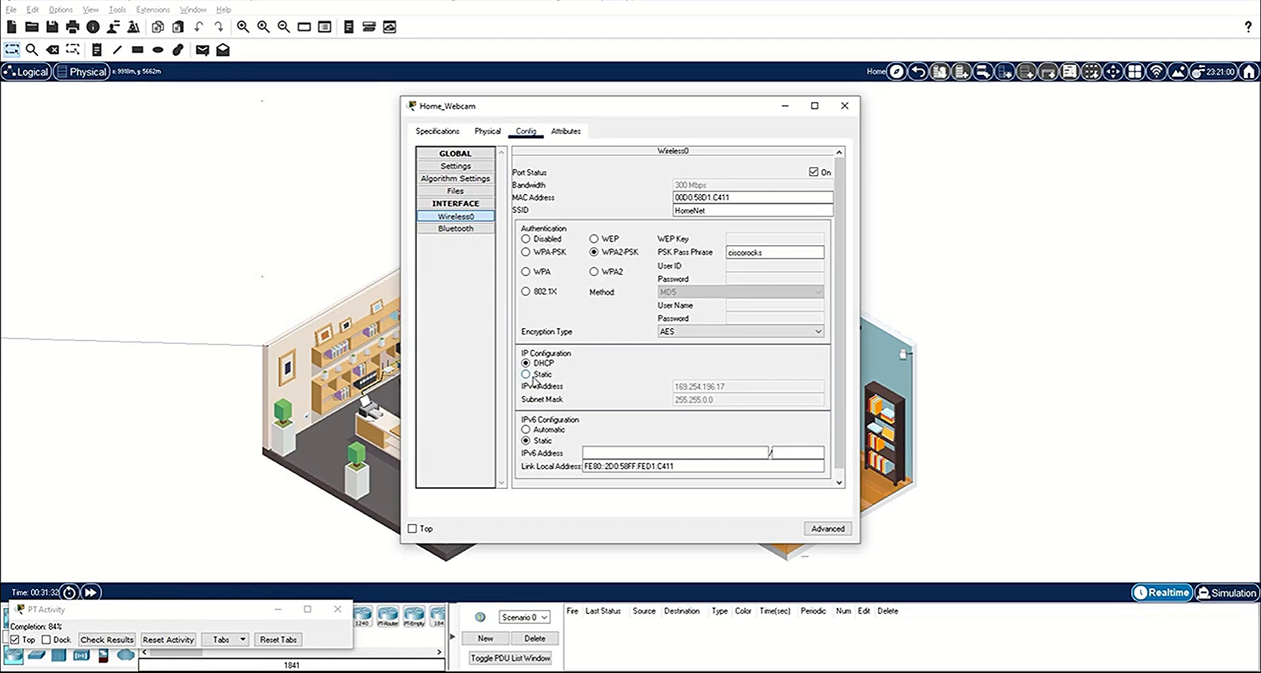
left_click(533, 375)
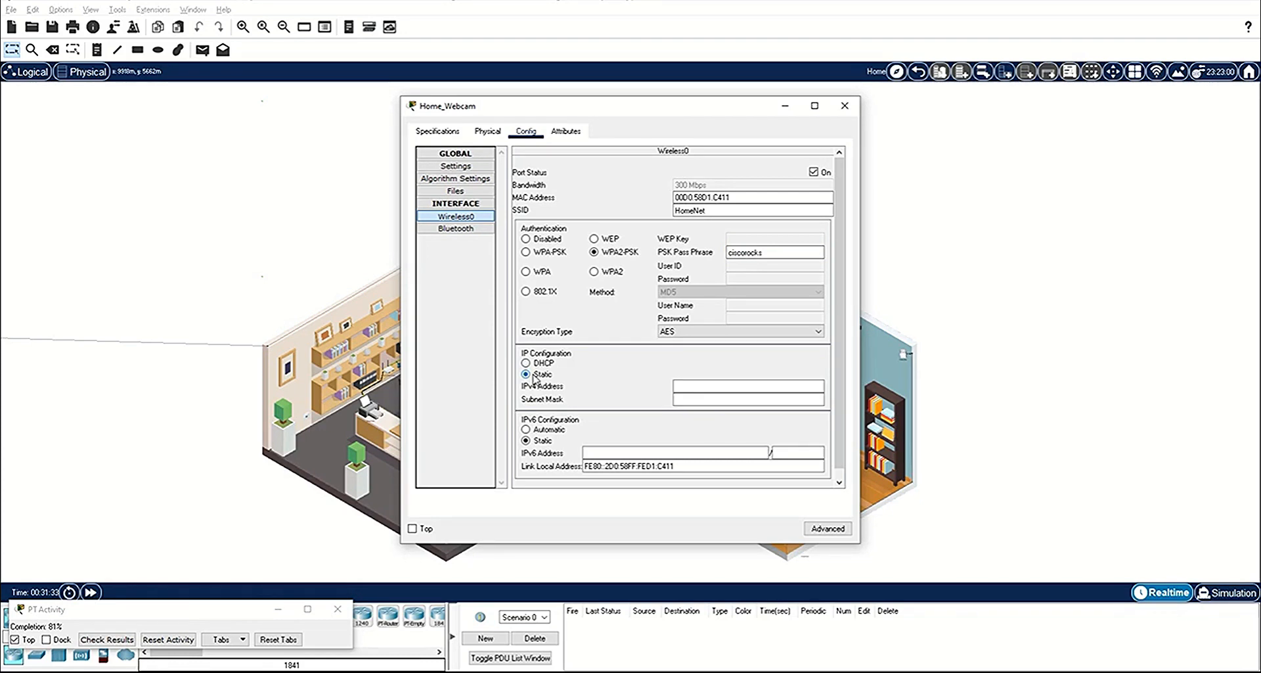
left_click(532, 364)
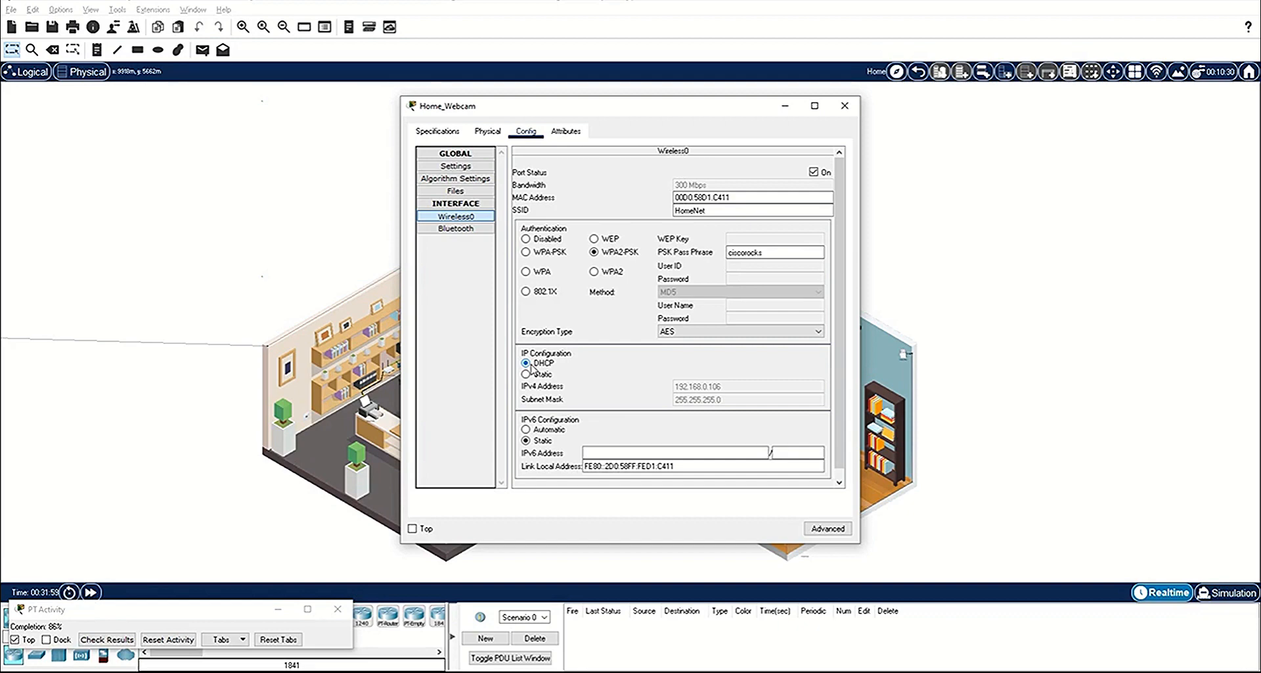
left_click(845, 105)
Step: Configure the Home_Siren's Wireless0 interface with SSID HomeNet, WPA2-PSK authentication and the Wi-Fi passphrase
left_click(591, 161)
left_click(528, 132)
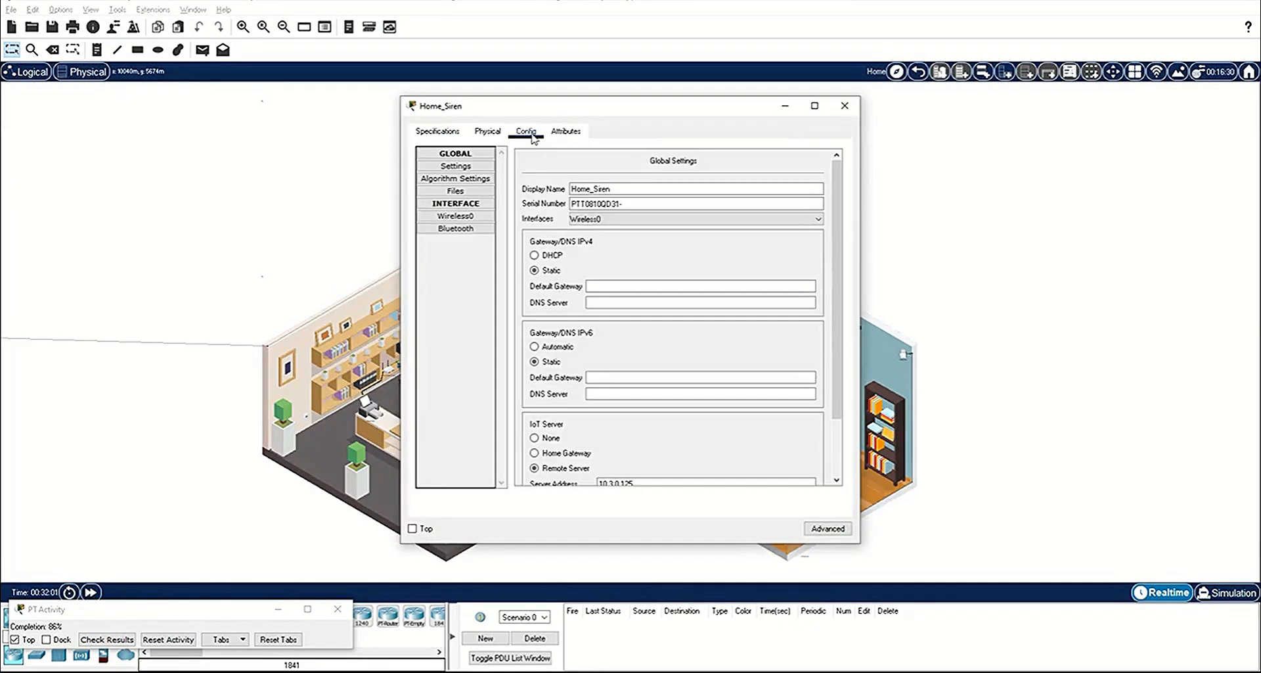
left_click(455, 216)
double_click(753, 209)
type("Ho")
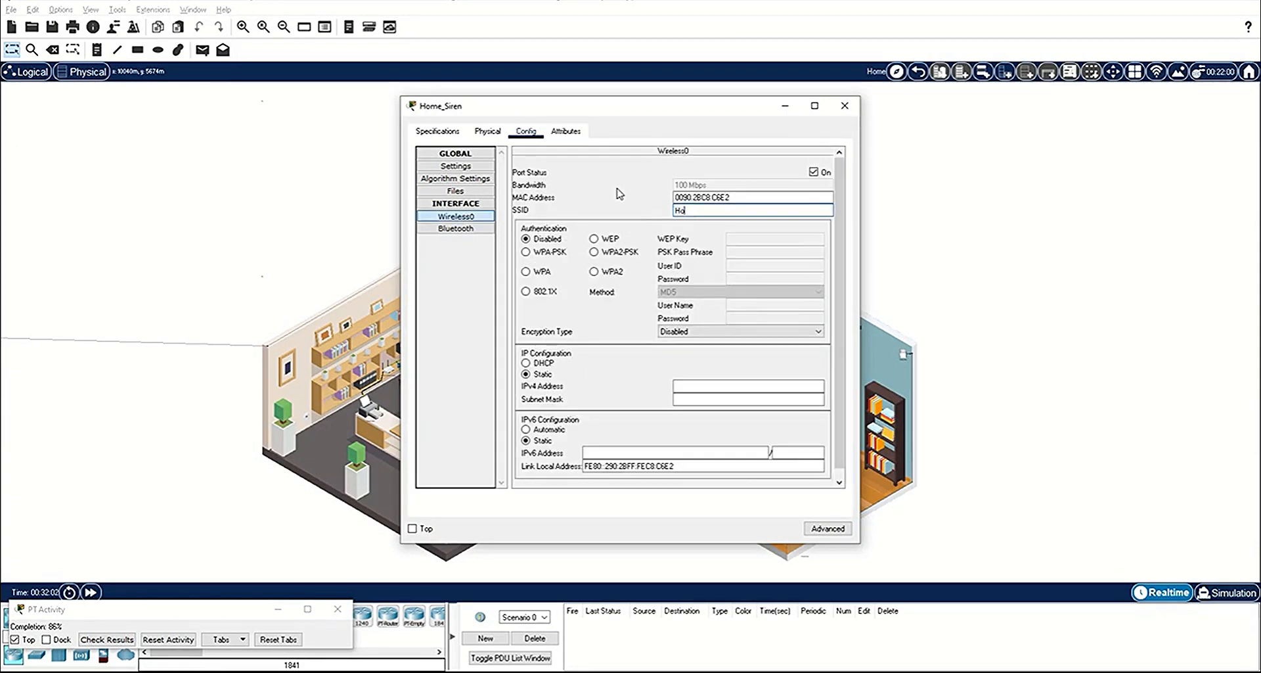
type("meNet")
left_click(594, 252)
type("ciscorocks")
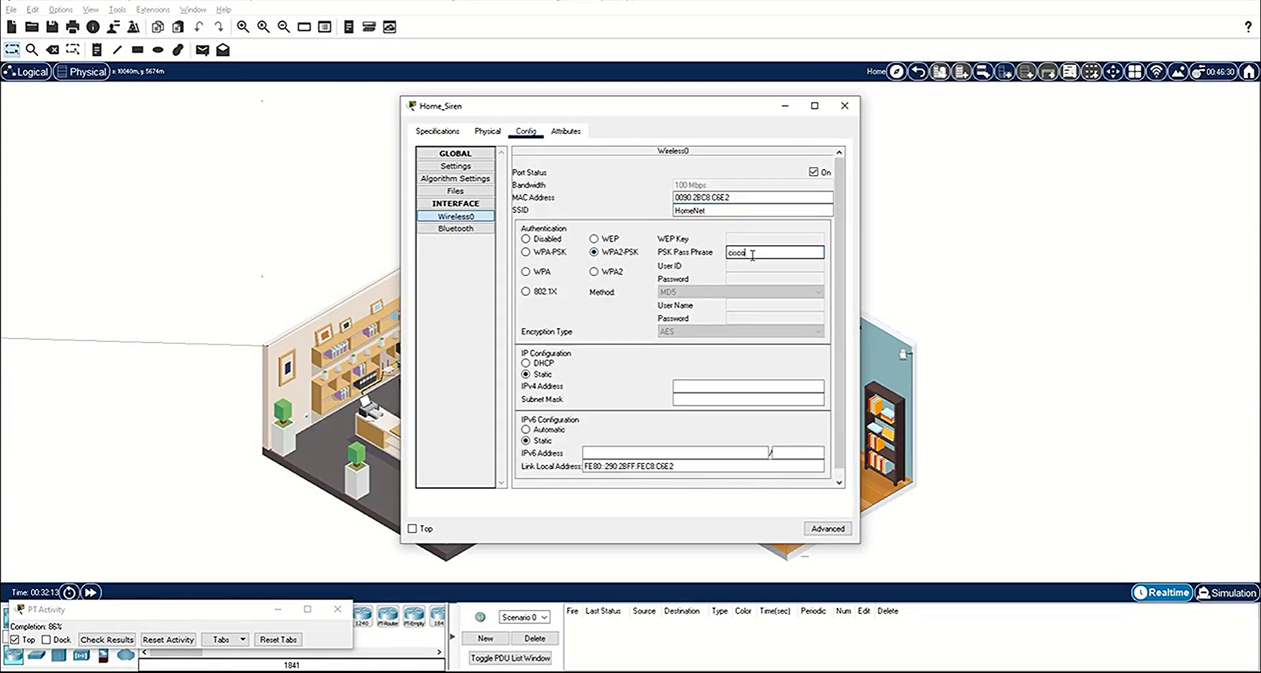
Step: Set the Home_Siren's IP configuration to DHCP, toggling it to Static and back to request an address again
left_click(525, 362)
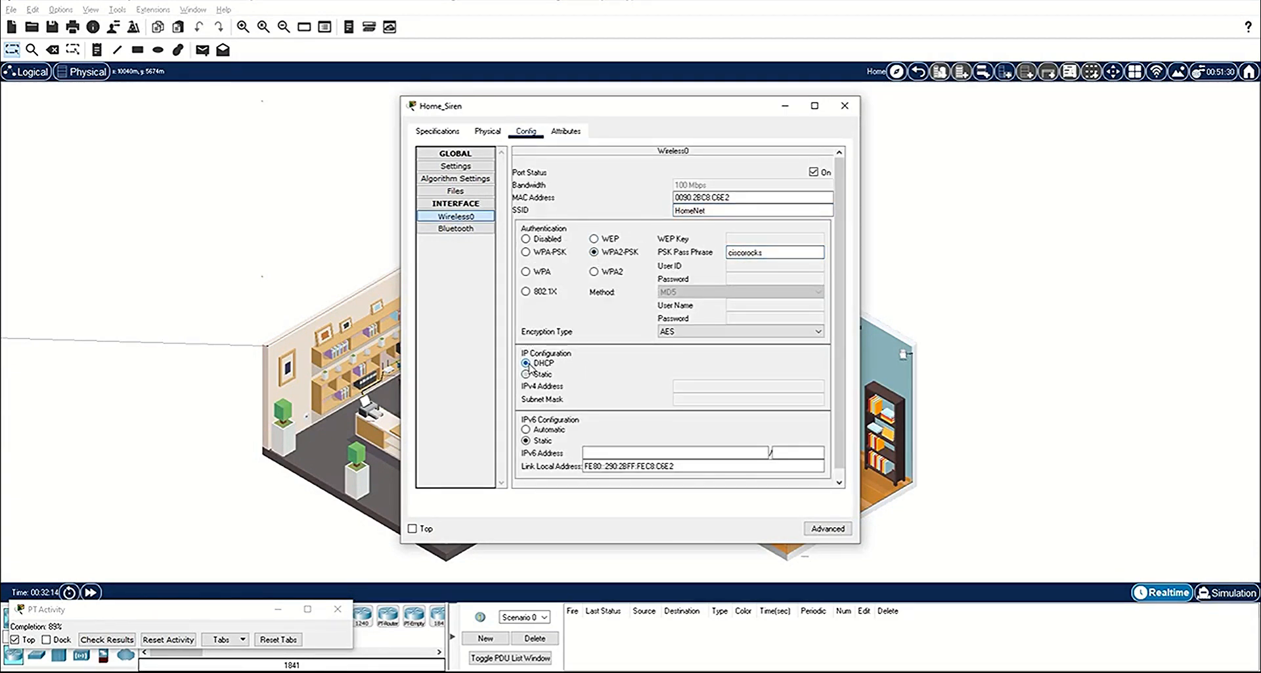
left_click(537, 373)
left_click(542, 363)
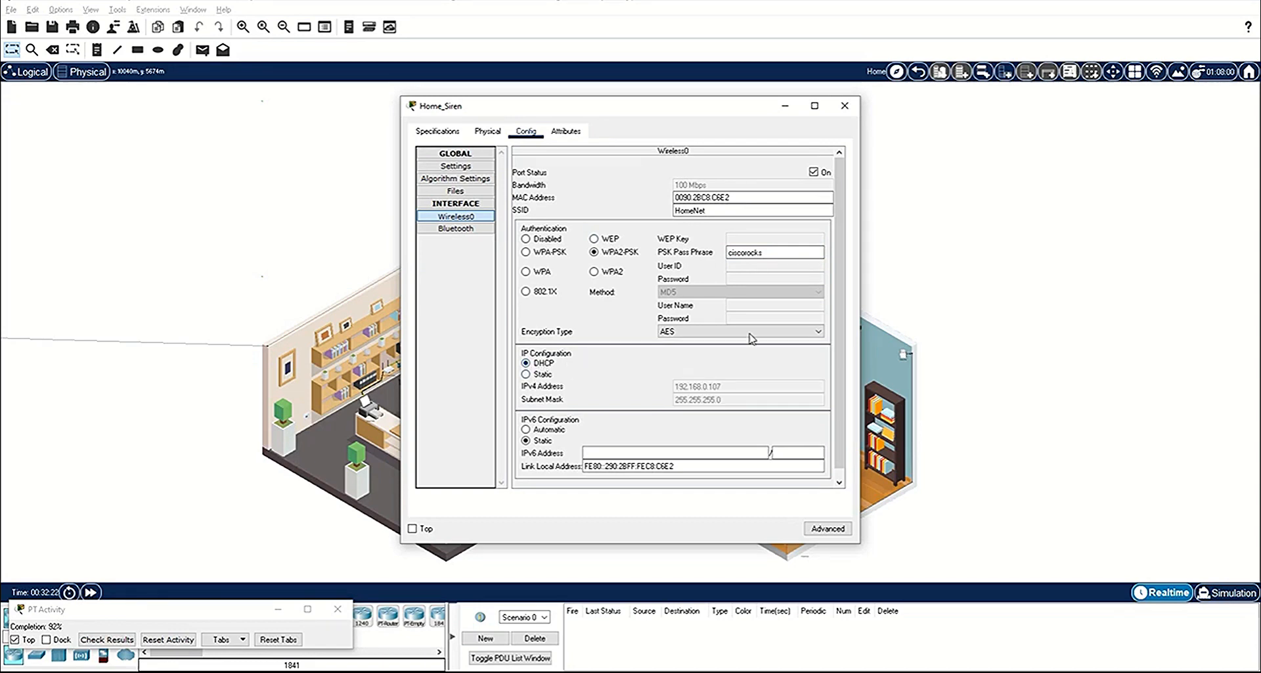
left_click(844, 106)
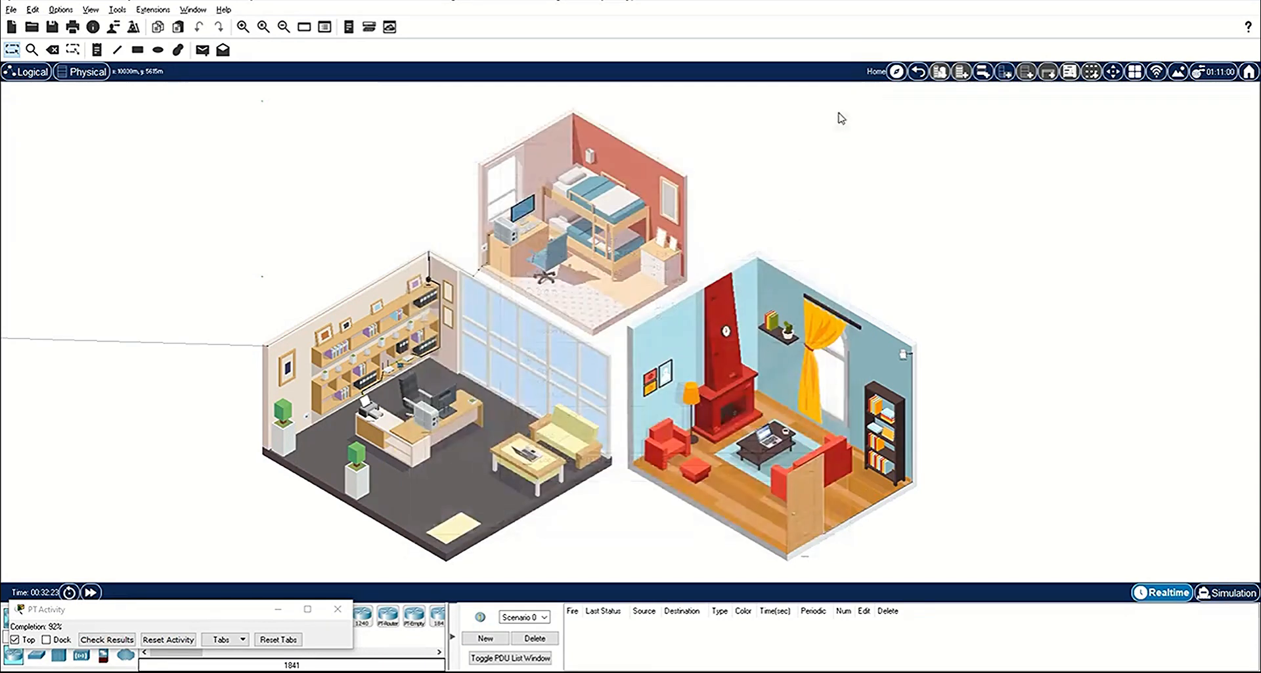
Step: Configure the Home Doors' Wireless0 interface with SSID HomeNet, WPA2-PSK authentication and the Wi-Fi passphrase
left_click(810, 492)
left_click(526, 135)
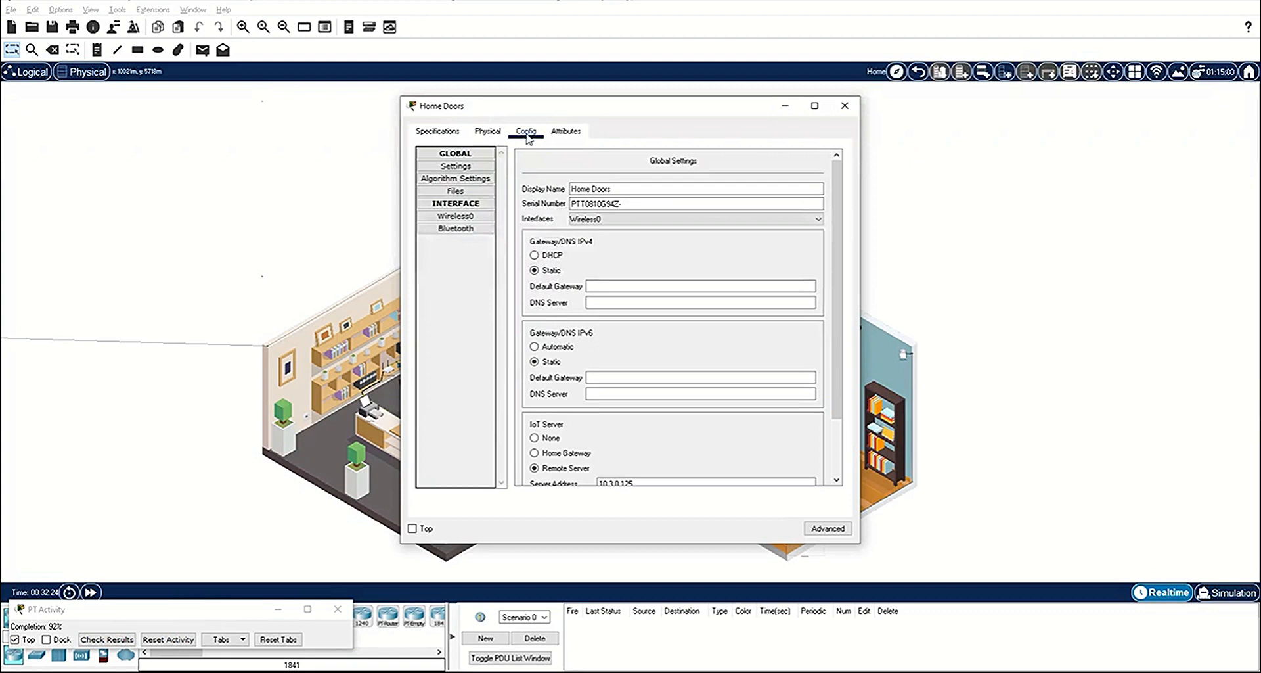
left_click(471, 219)
left_click_drag(700, 210, 580, 193)
type("HomeNet")
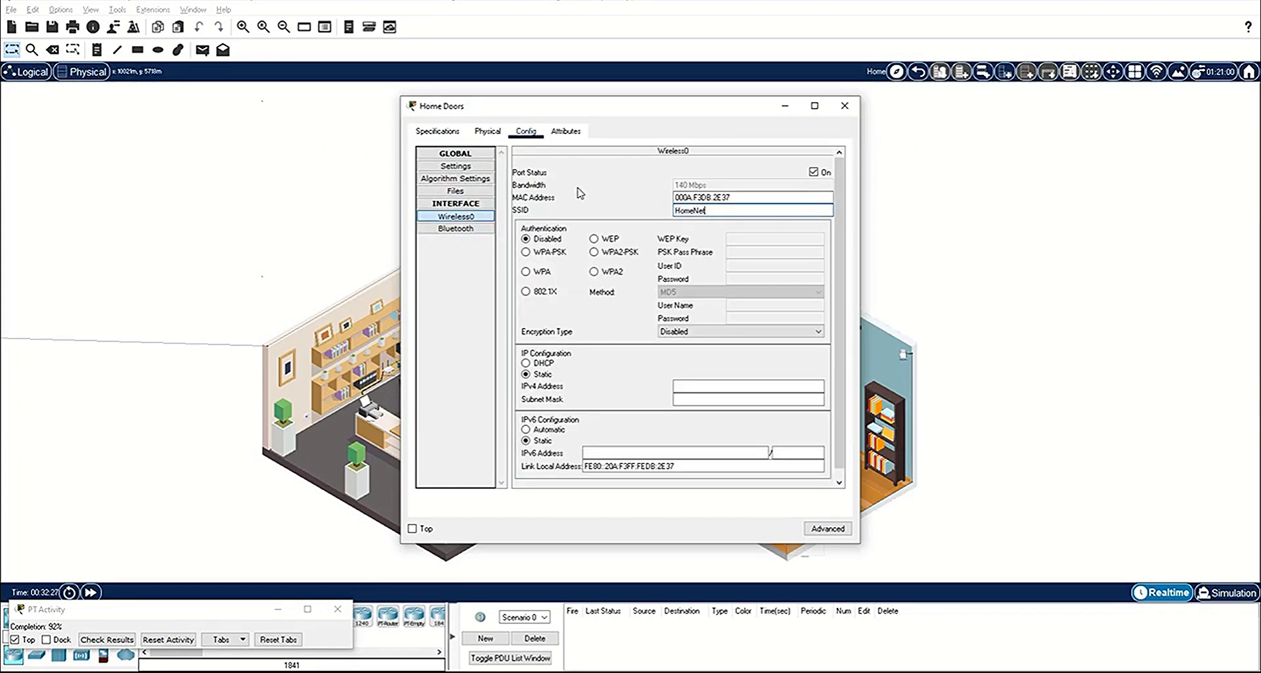
left_click(594, 252)
left_click(738, 255)
type("ciscorocks")
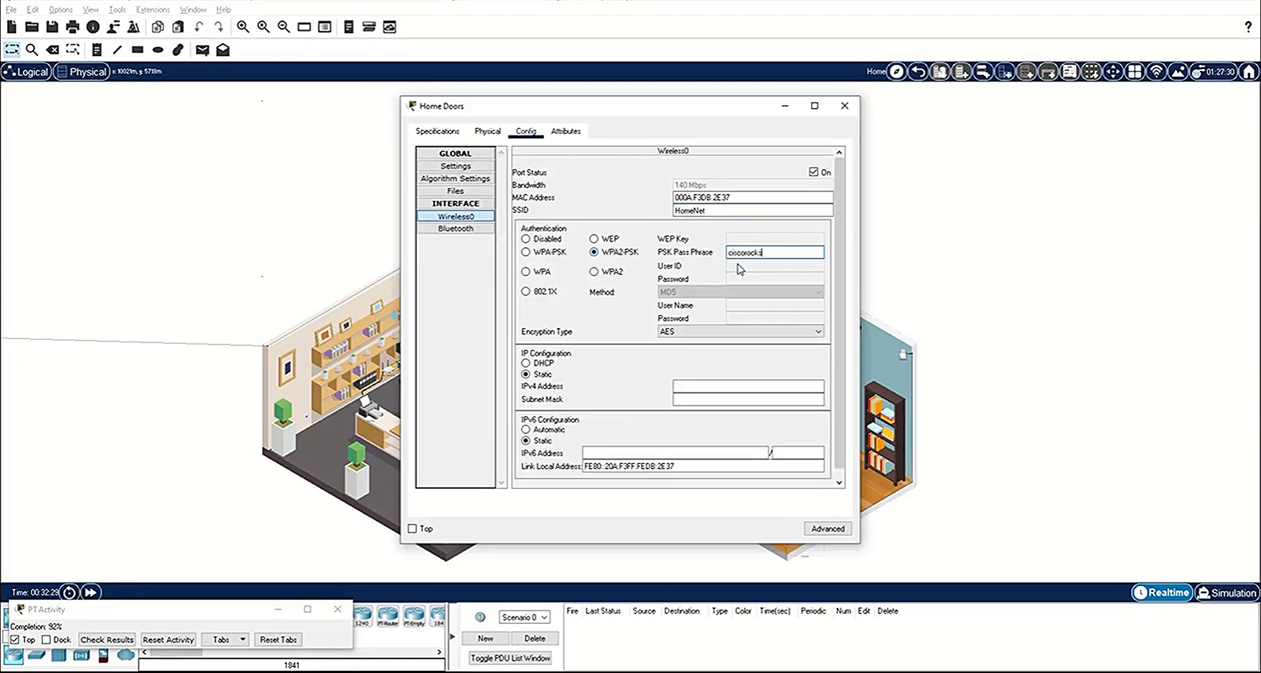
Step: Set the Home Doors' IP configuration to DHCP, toggling it to Static and back to request an address again
left_click(546, 364)
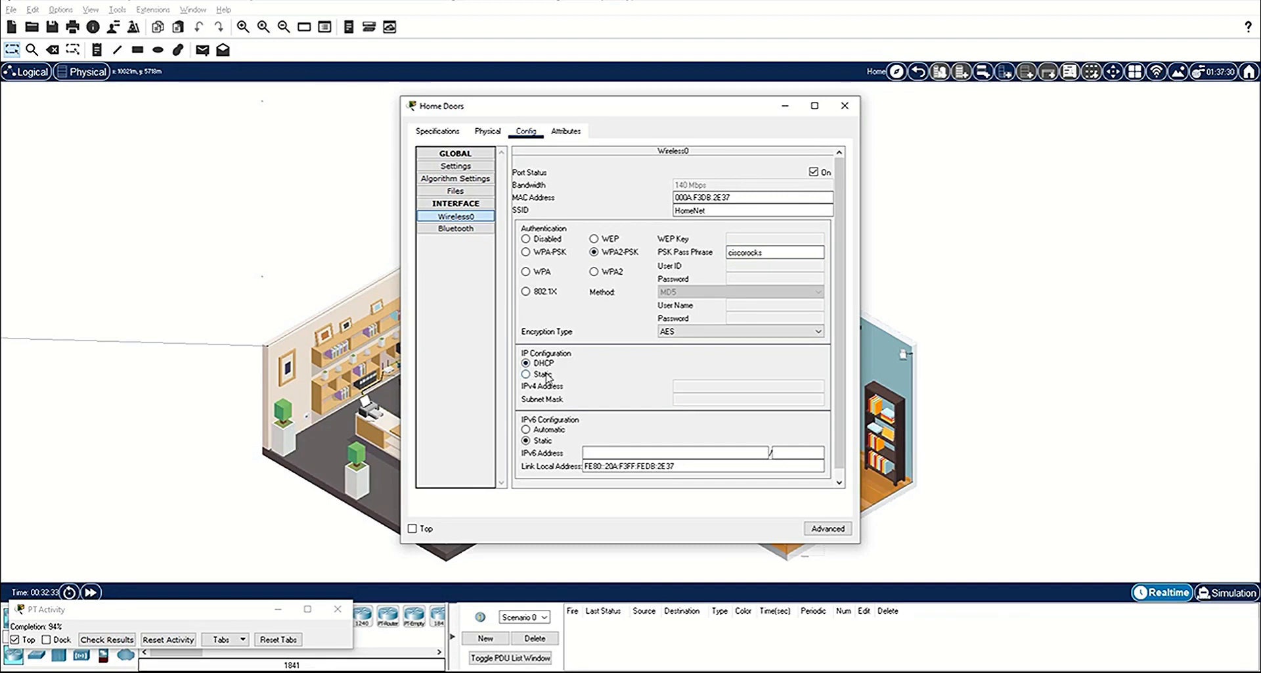
left_click(545, 375)
left_click(544, 364)
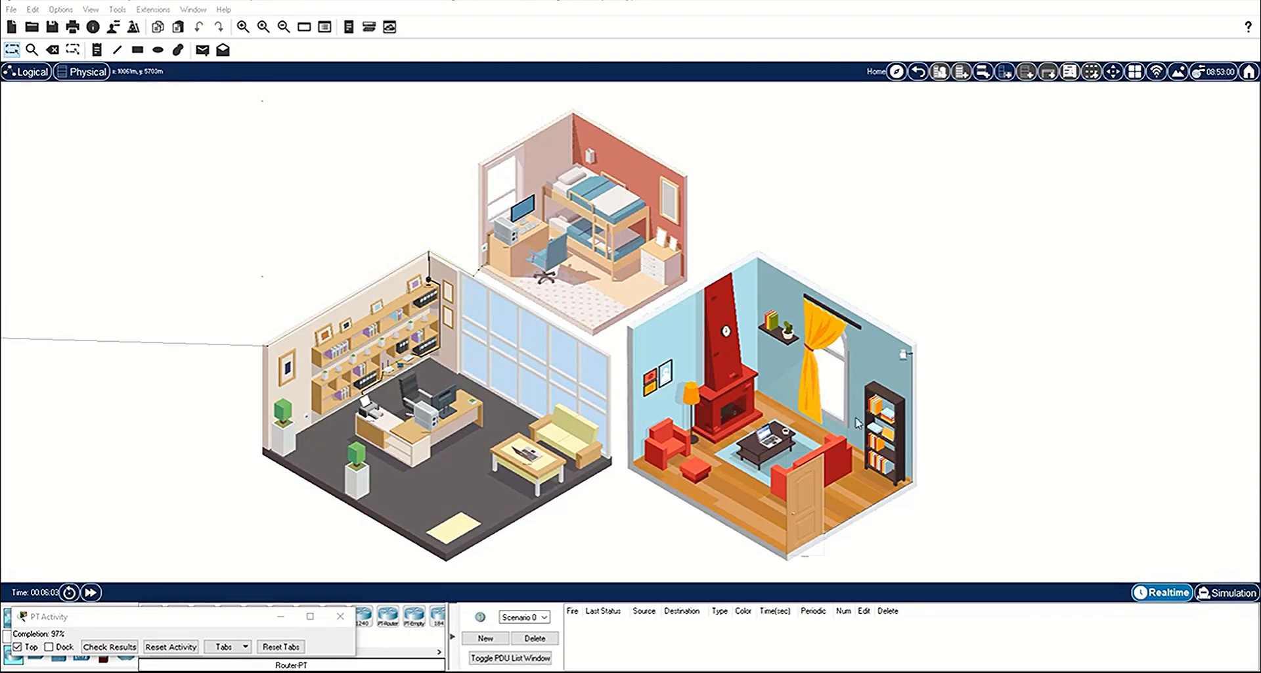
left_click(763, 436)
left_click(506, 131)
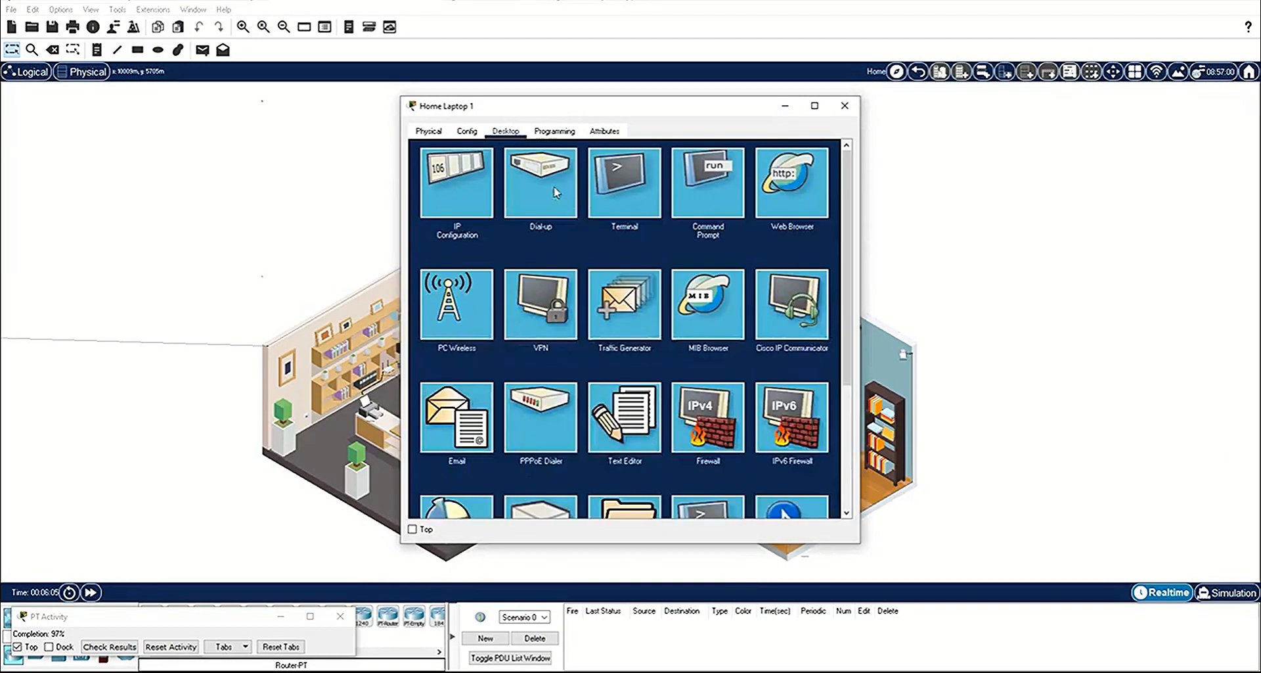
left_click(794, 198)
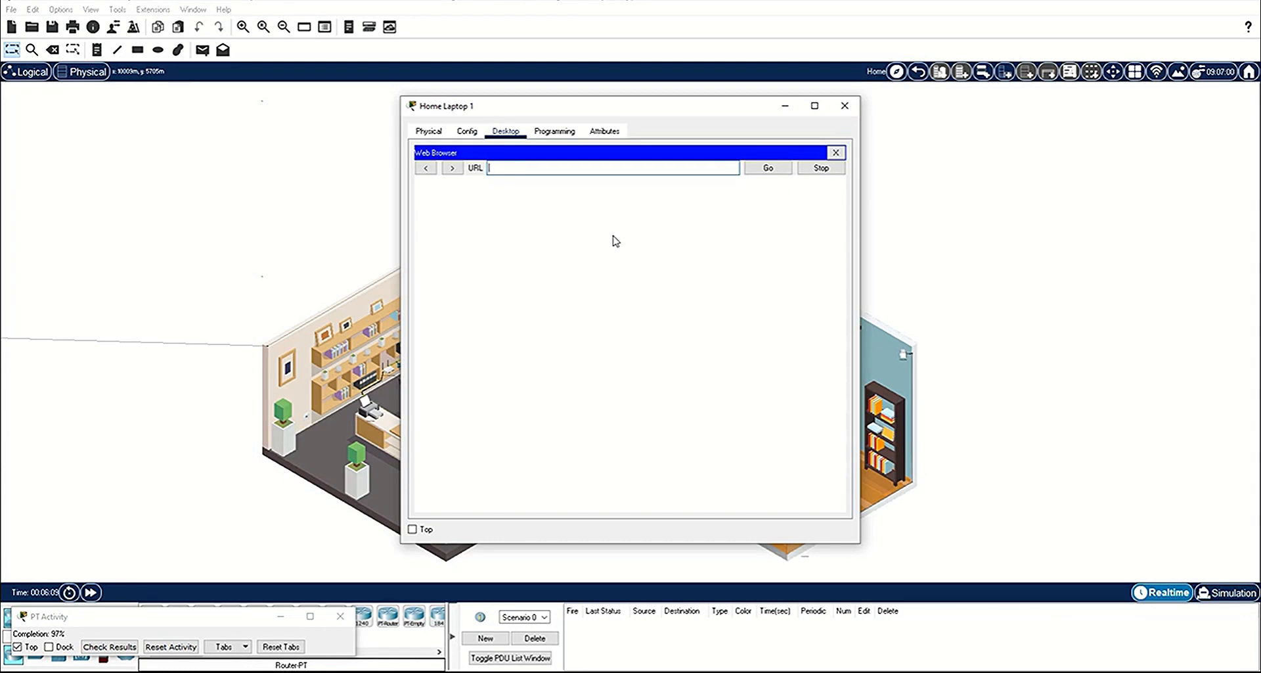
type("http://www.ptsecurity.com")
left_click(92, 593)
left_click(91, 594)
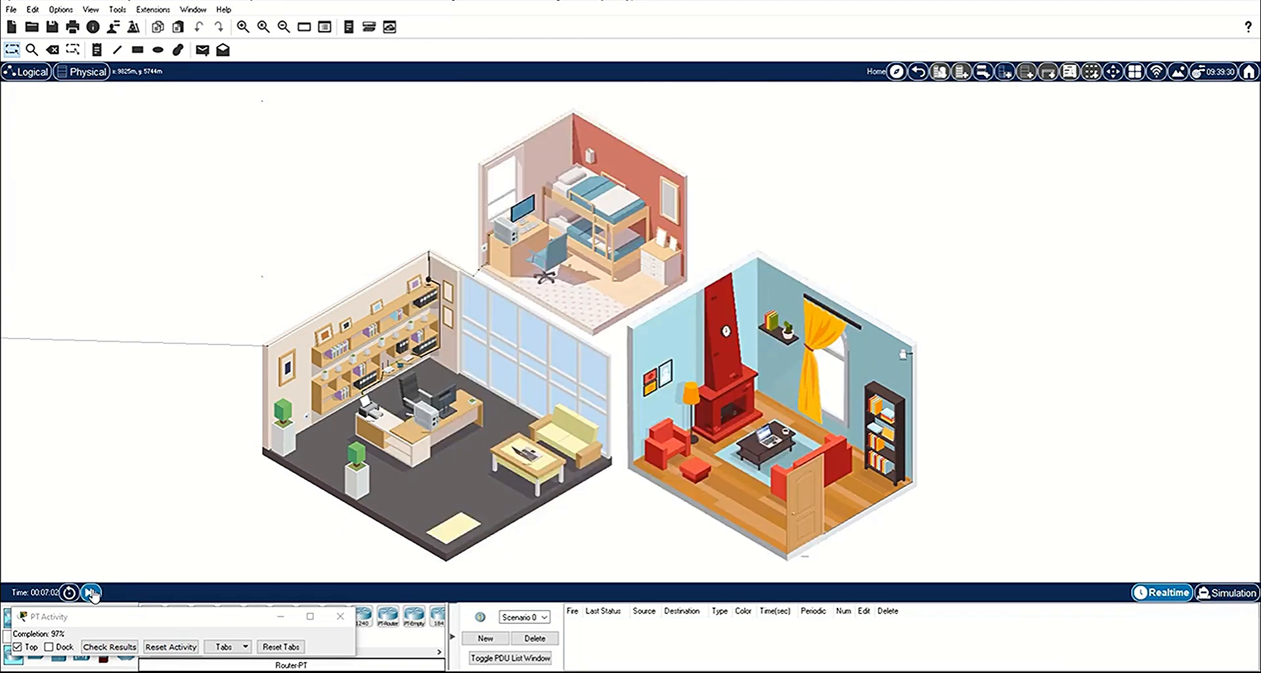
left_click(768, 439)
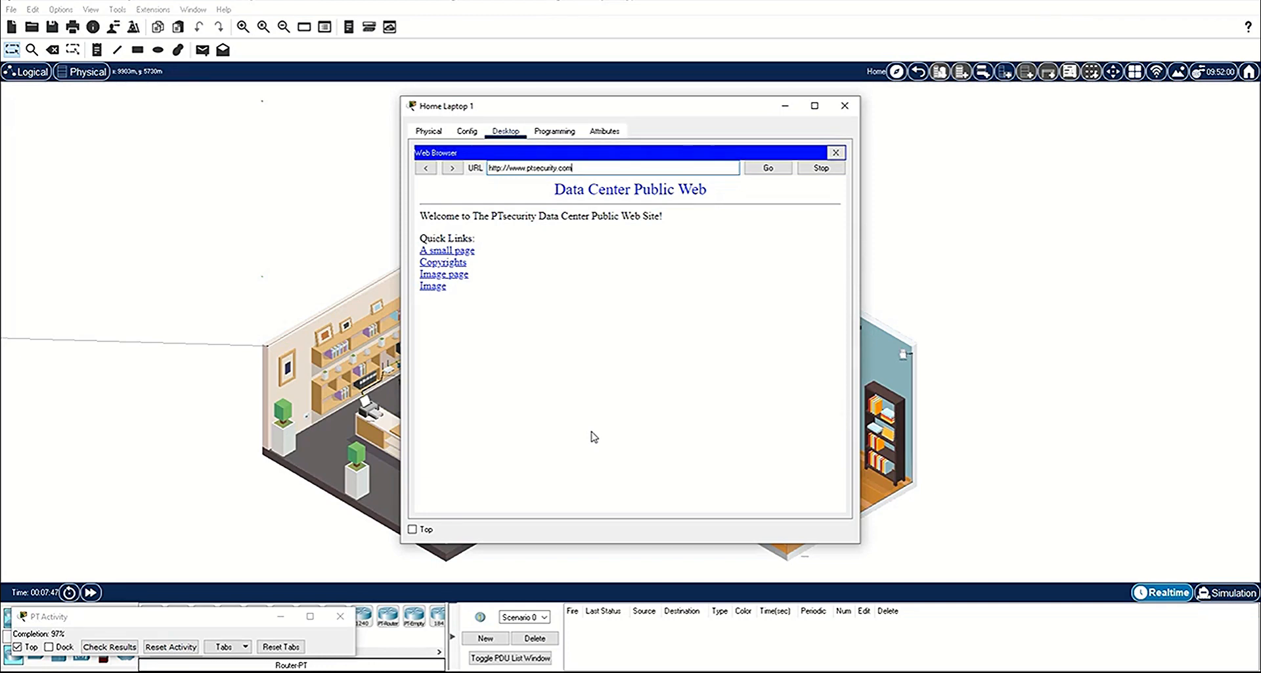
left_click(845, 105)
left_click(520, 453)
left_click(505, 130)
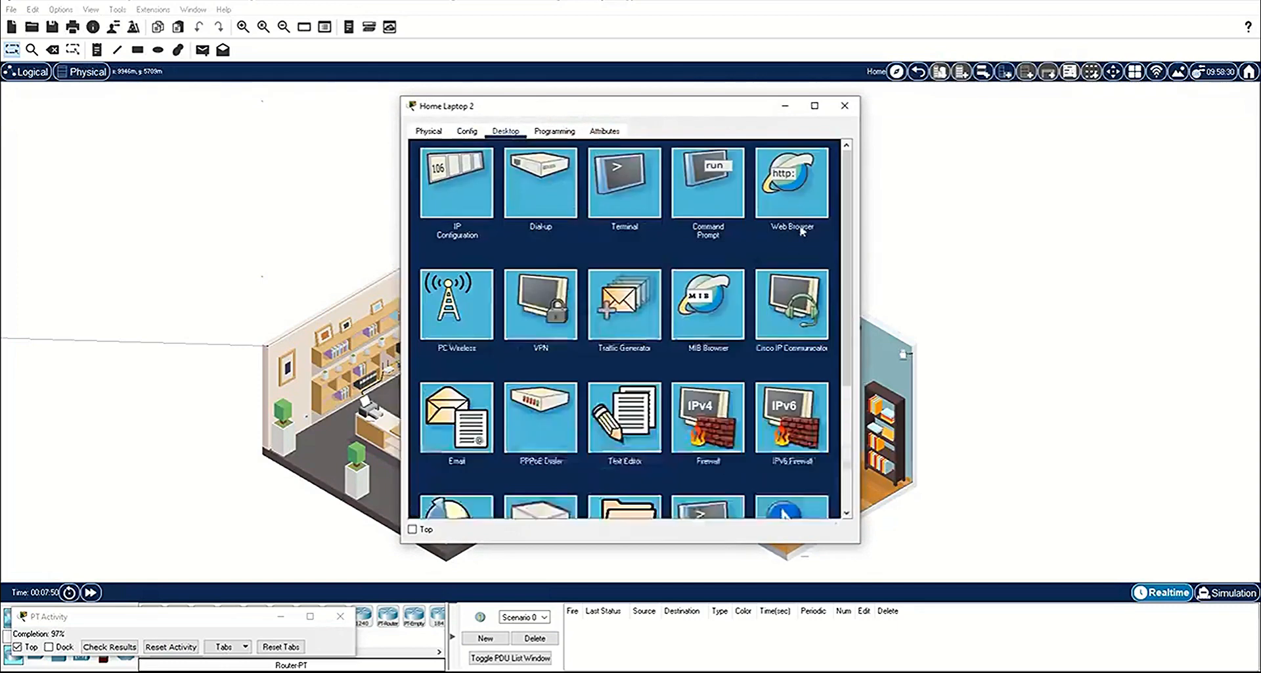
left_click(792, 180)
left_click(592, 169)
type("www.ptsecurity")
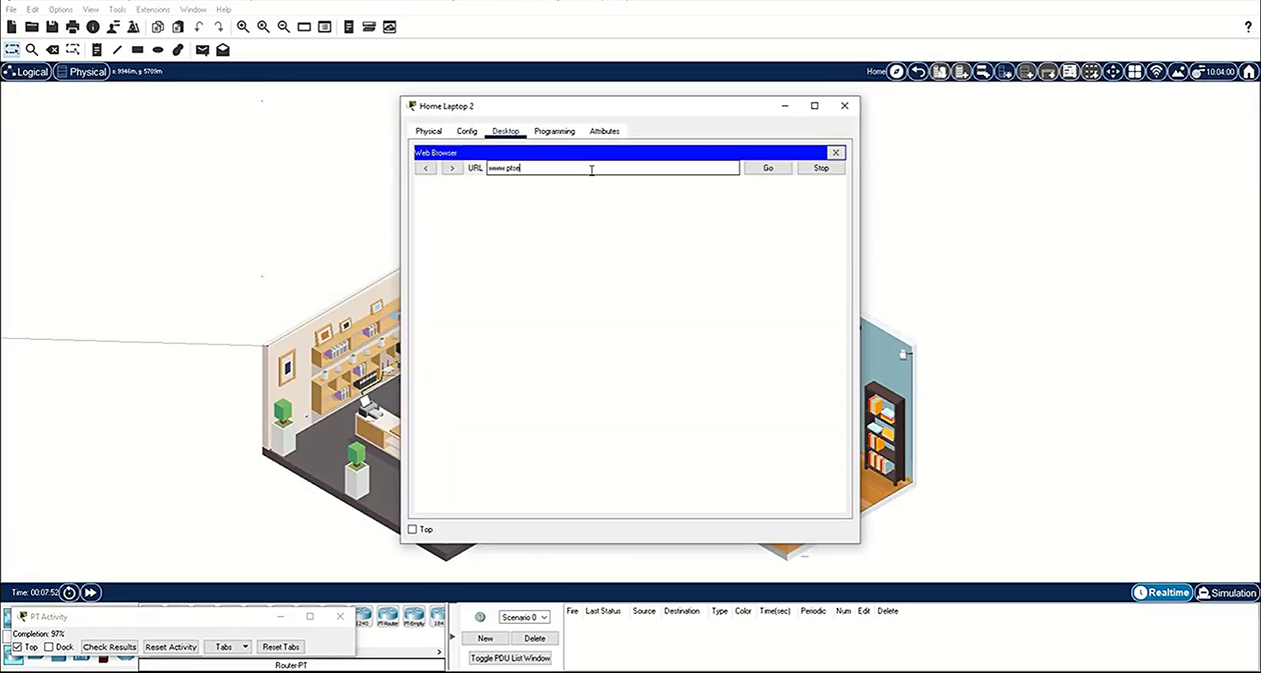
type(".com")
key("Return")
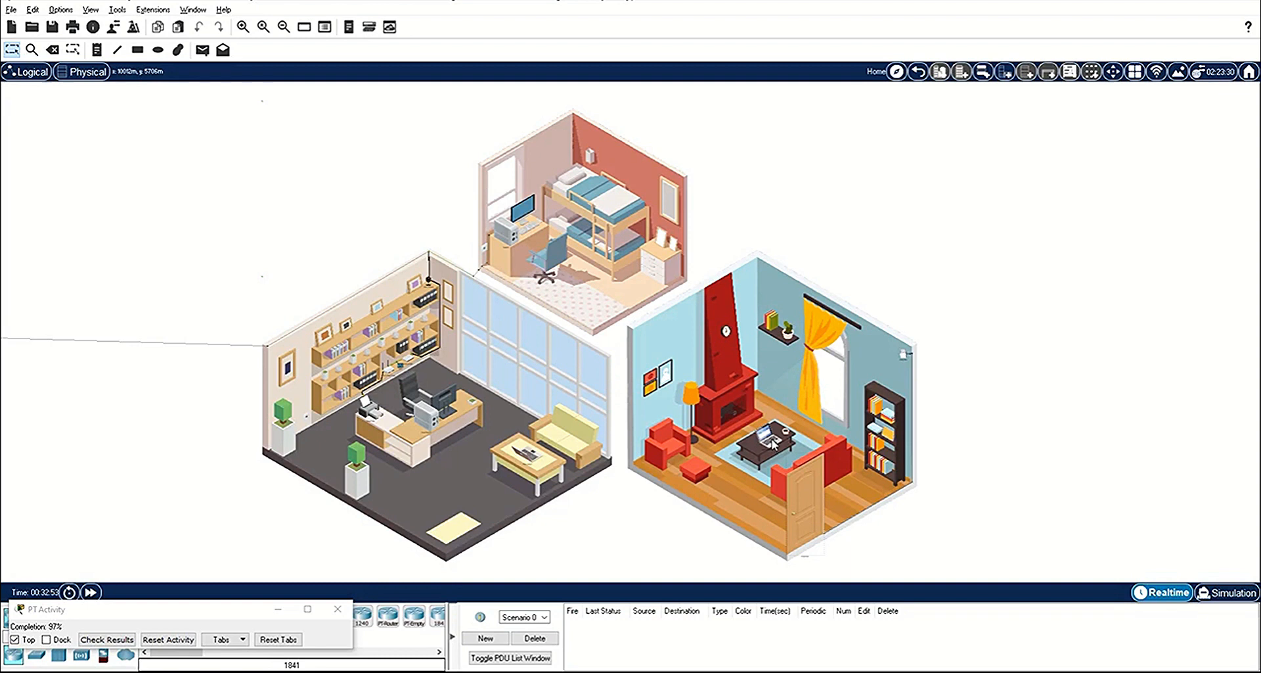
Step: Look up Home Laptop 1's IPv4 address in its IP configuration and by running ipconfig
mouse_move(773, 444)
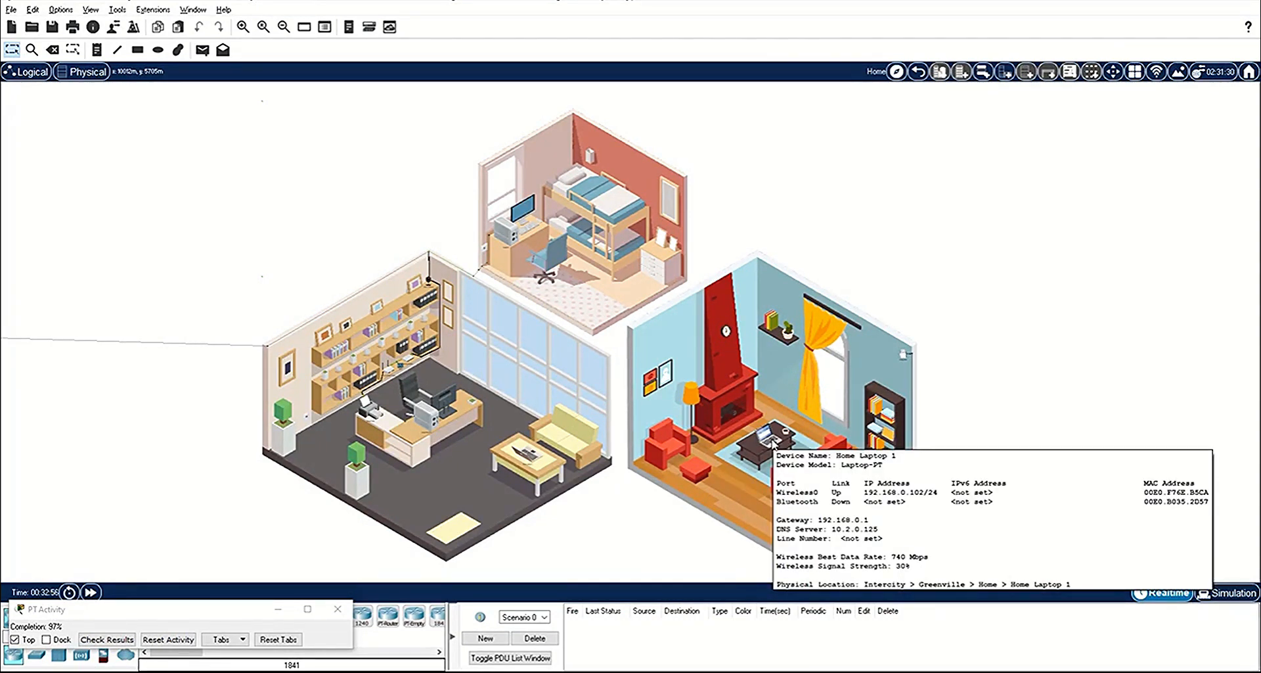
left_click(773, 444)
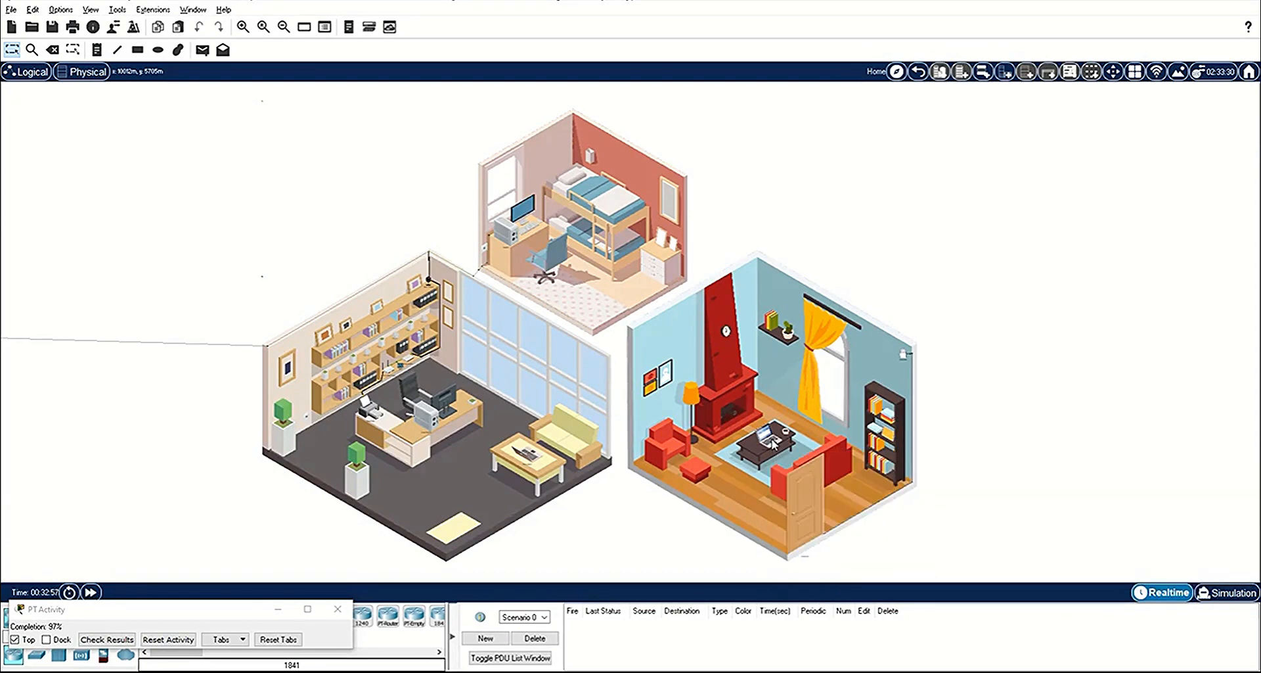
left_click(462, 192)
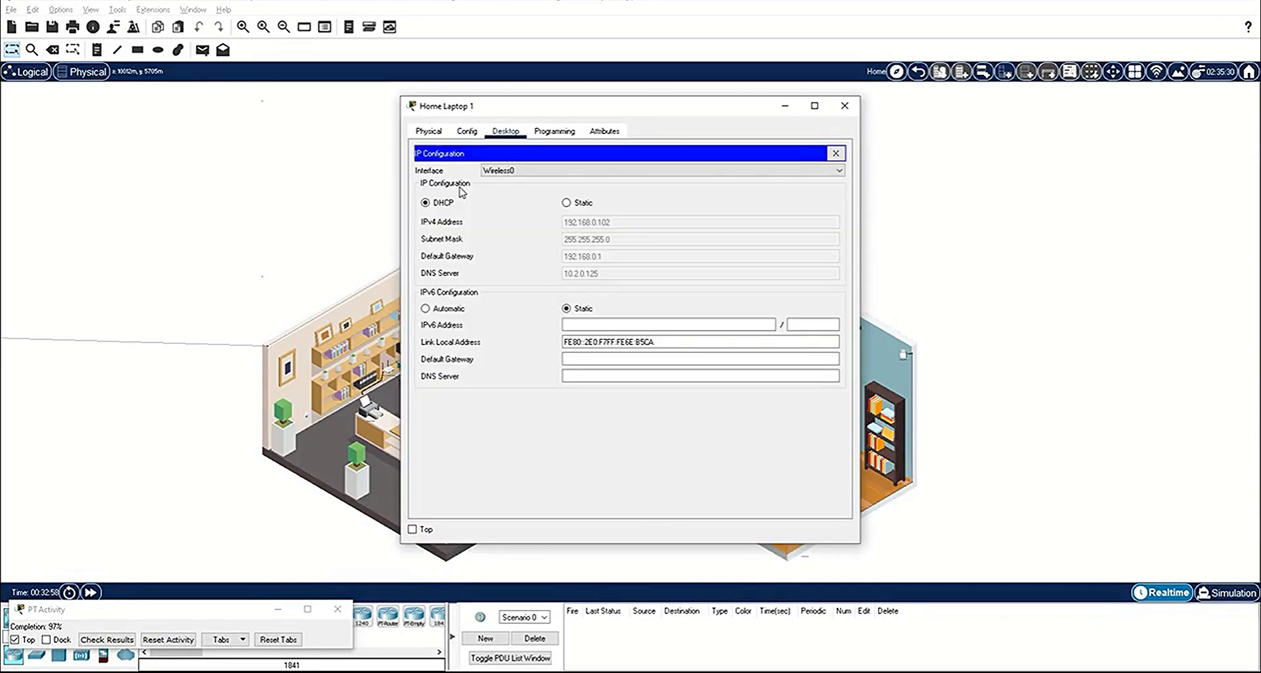
left_click(835, 154)
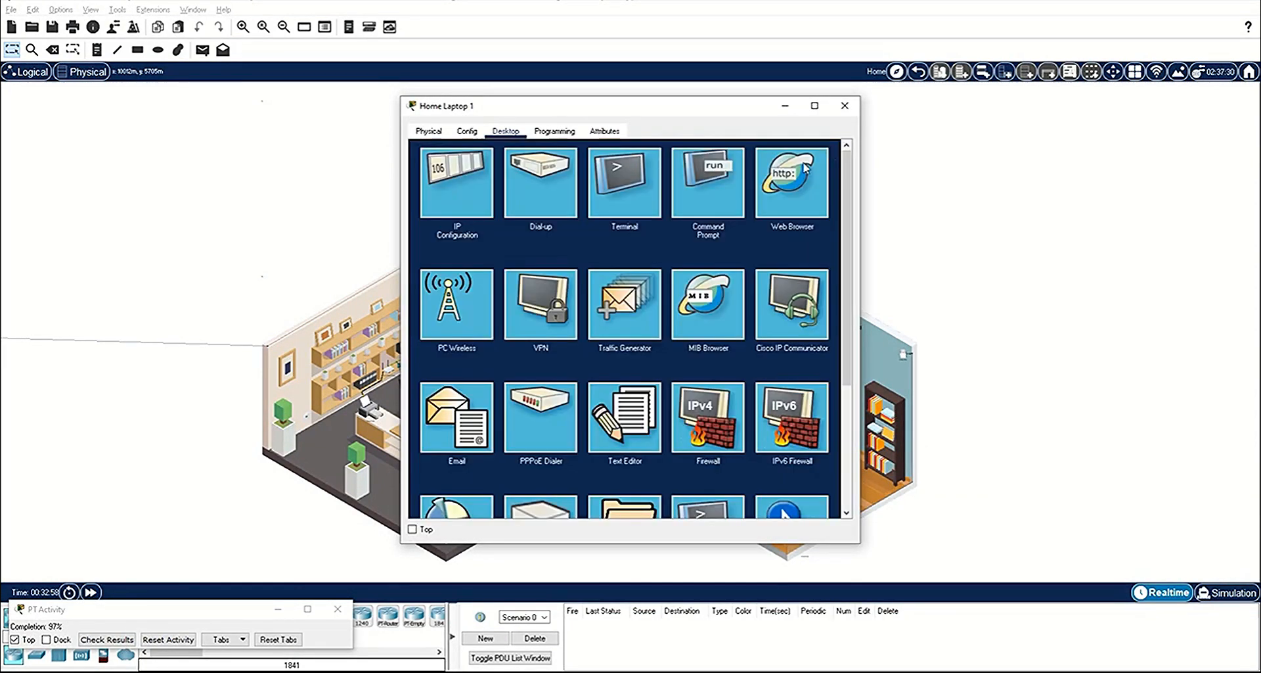
left_click(718, 183)
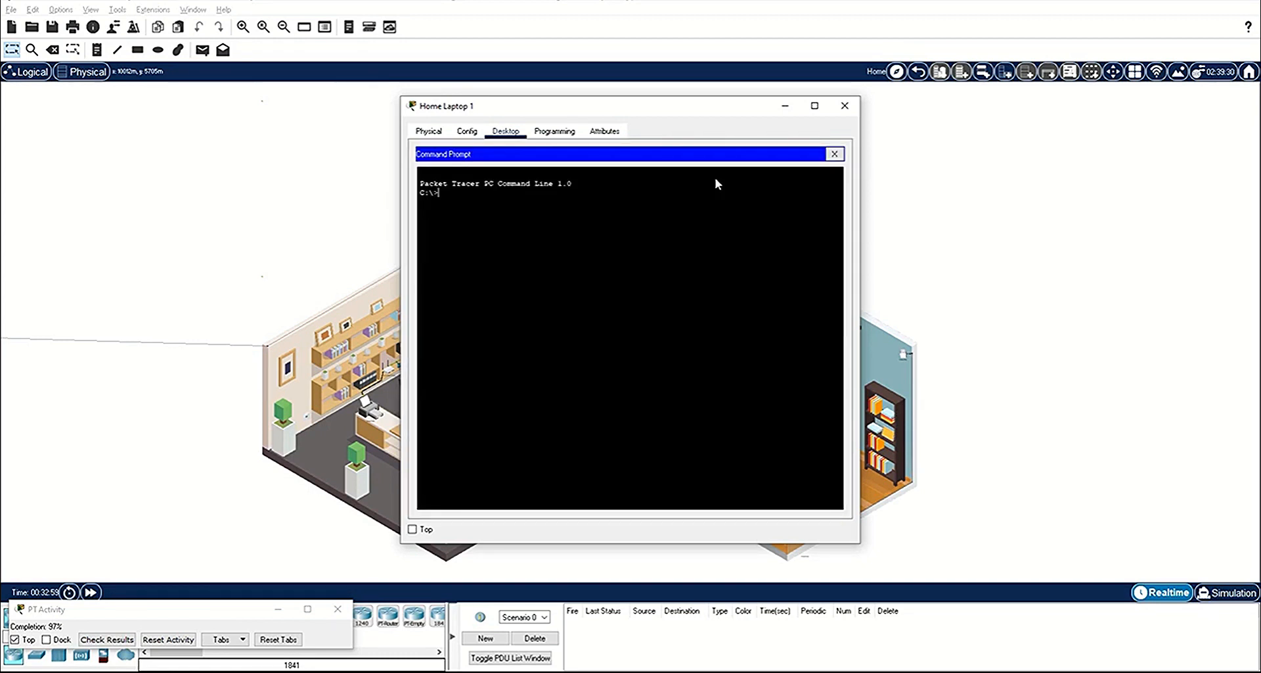
type("ipconfig")
key("Return")
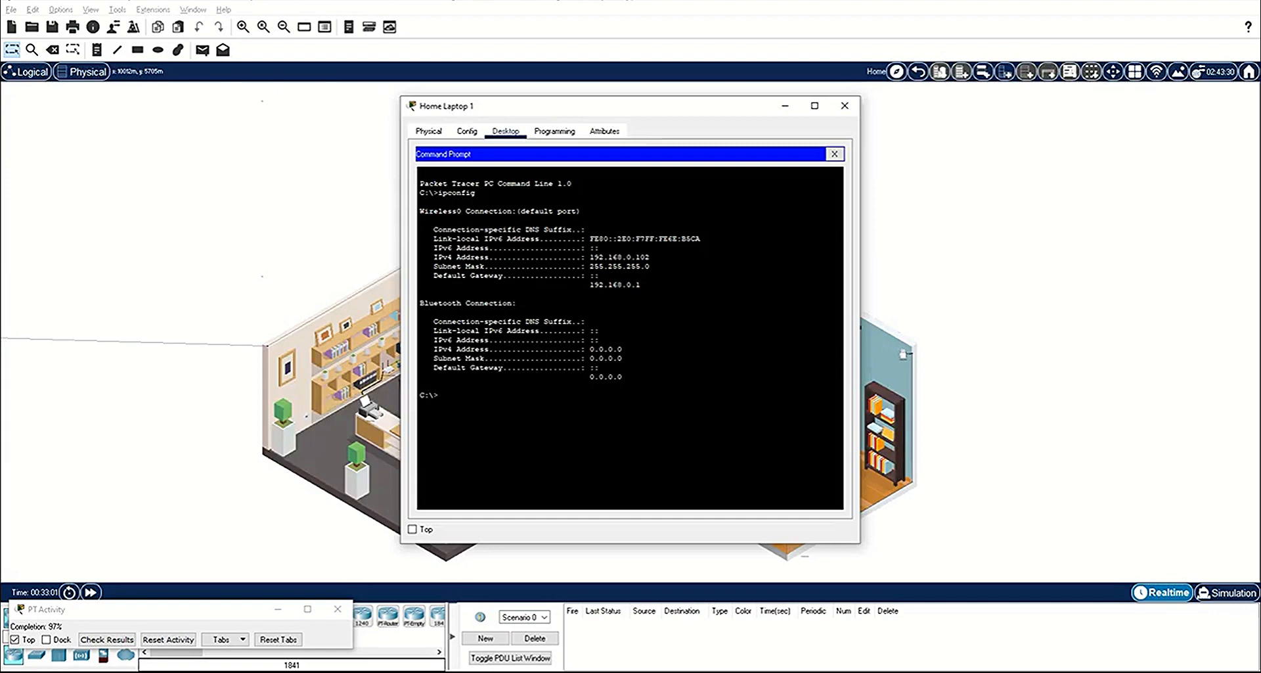
left_click_drag(651, 257, 586, 258)
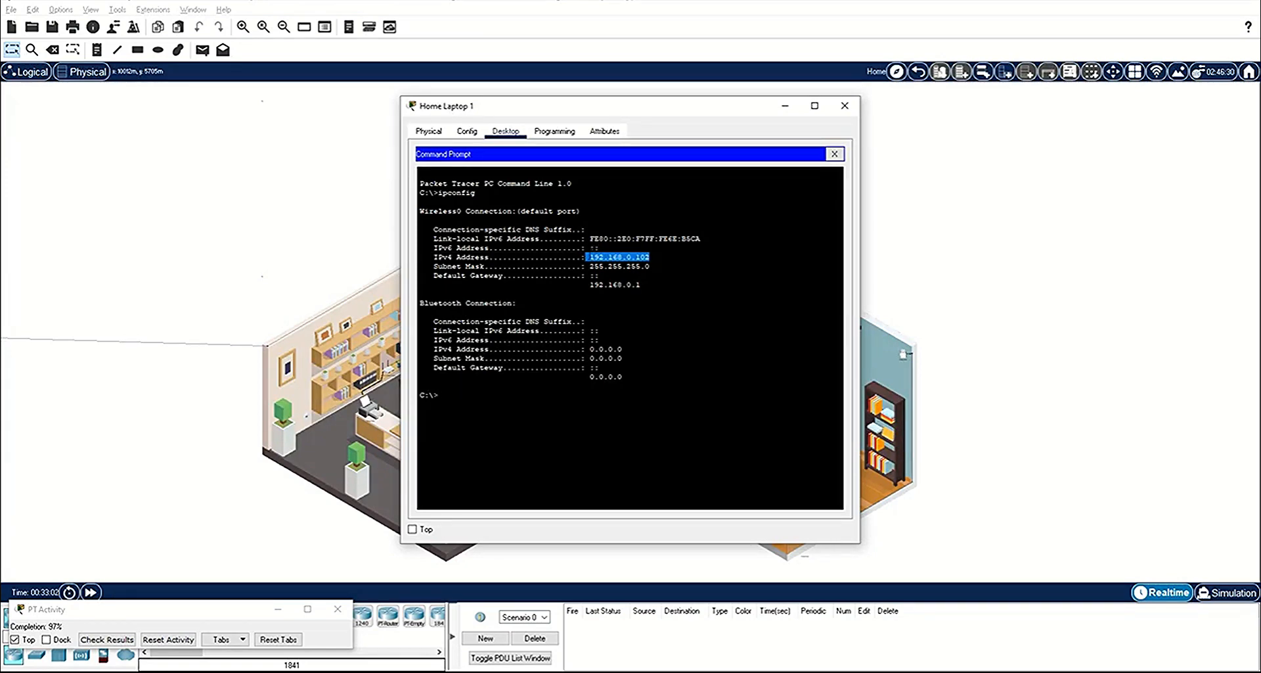
left_click(845, 105)
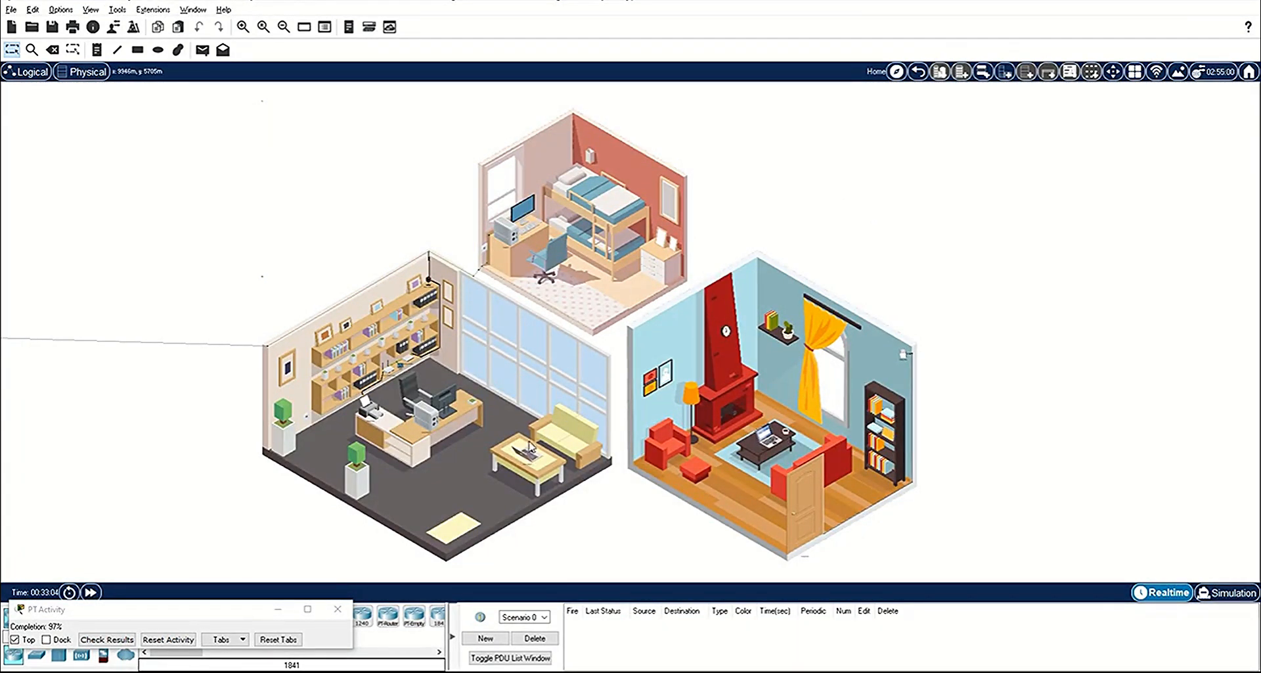
Step: Ping Home Laptop 1 at 192.168.0.102 from Home Laptop 2's command prompt
left_click(529, 444)
left_click(691, 197)
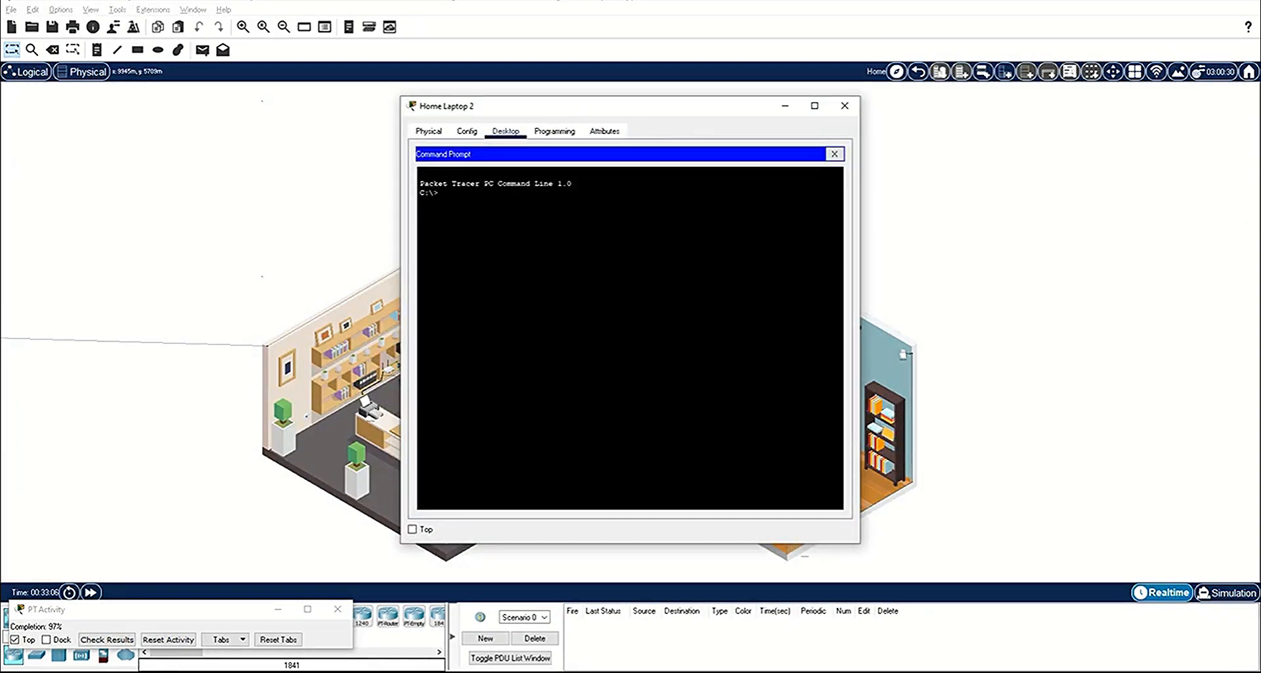
type("ping 192.168.0.102")
key("Return")
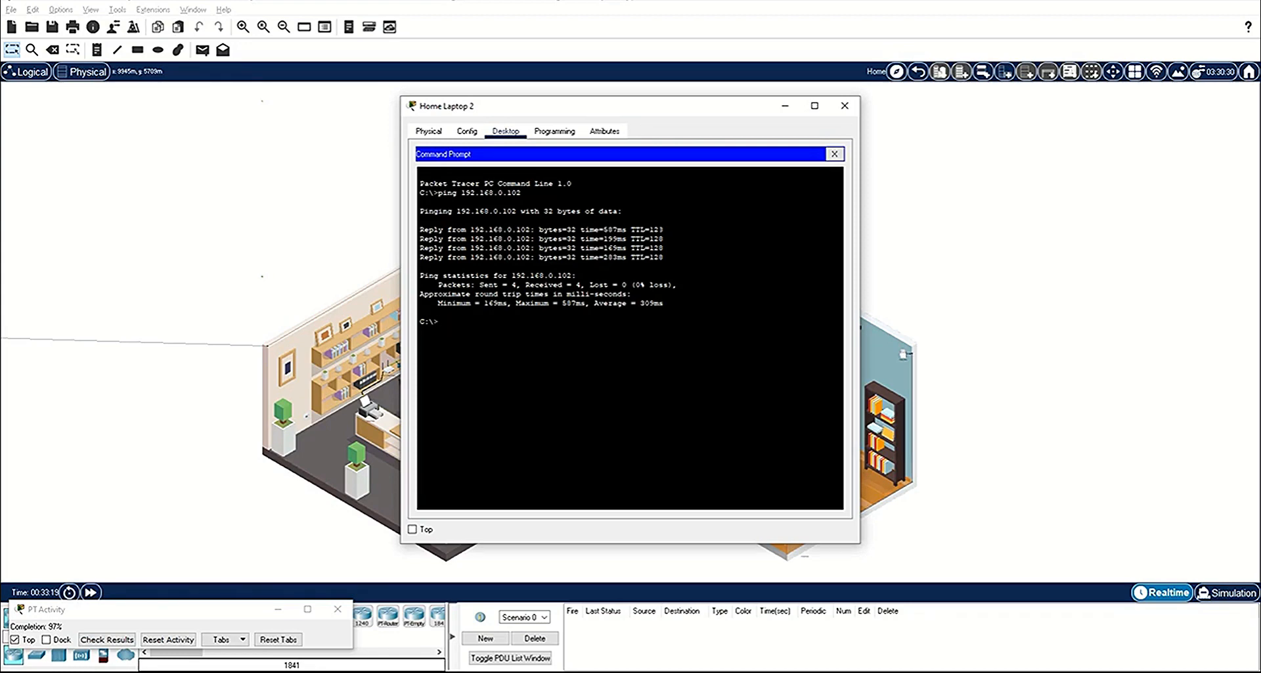
left_click(845, 106)
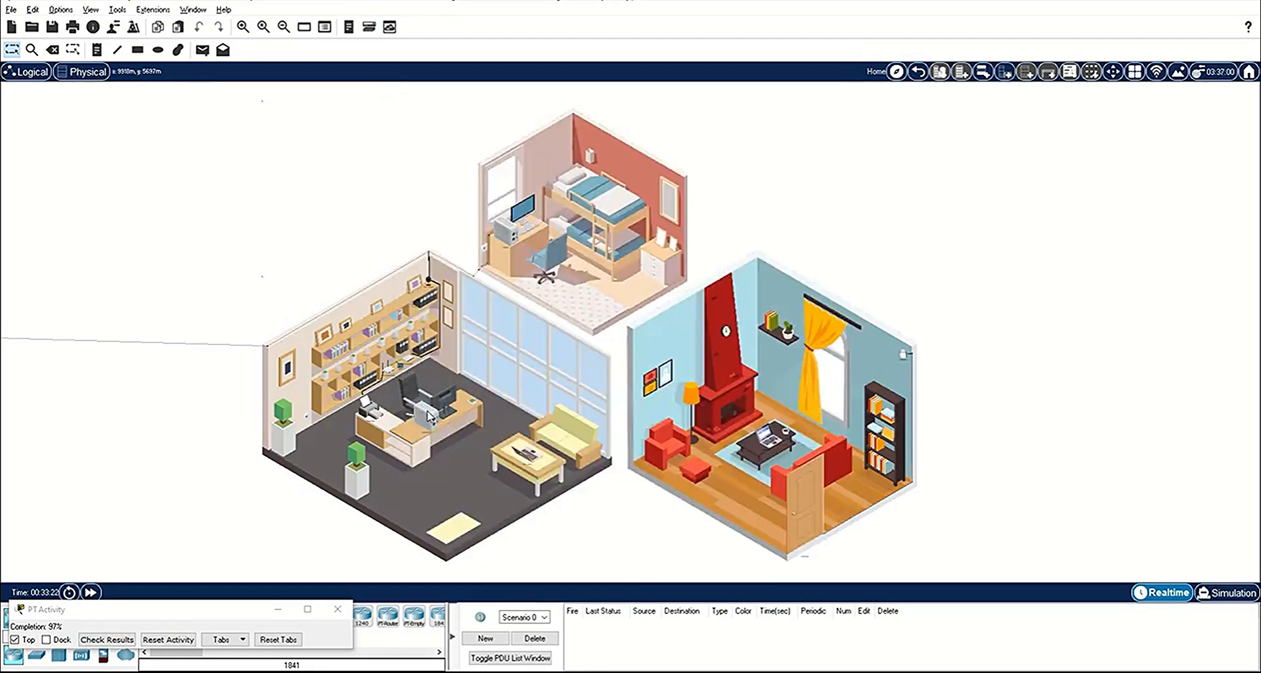
Step: From the Home Office PC, disable the router's guest network option allowing guests to see each other and access the local network
left_click(427, 415)
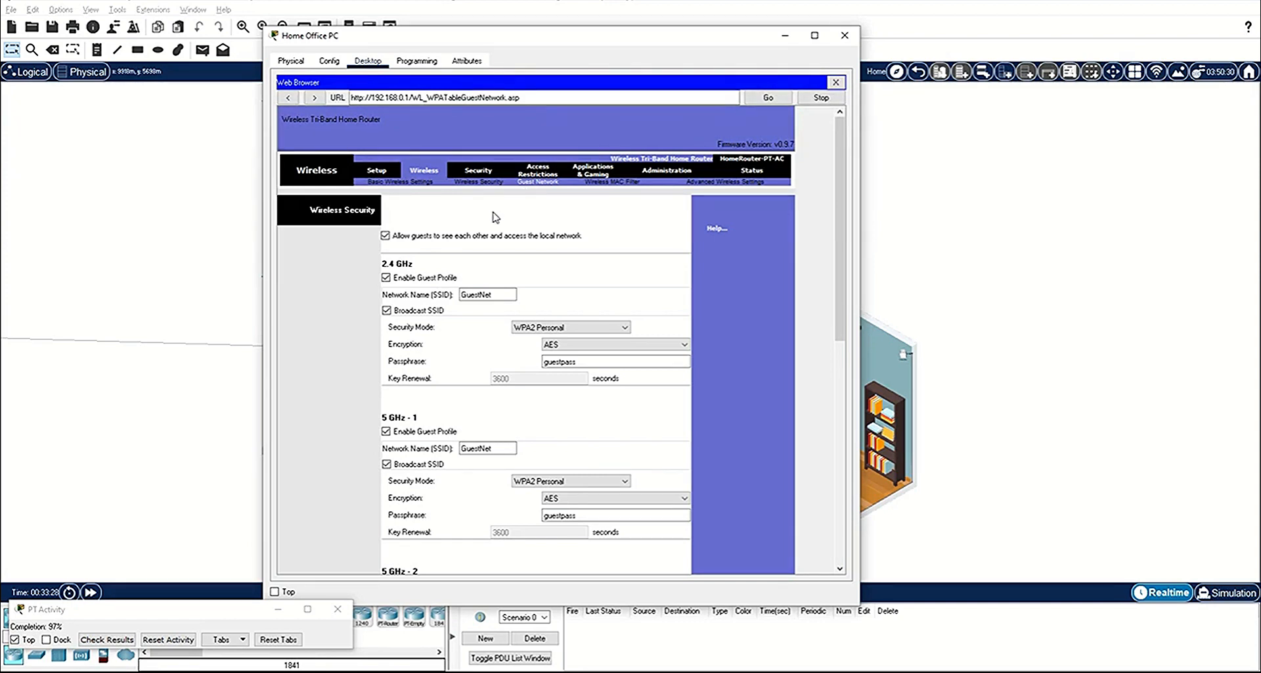
left_click(386, 235)
scroll(688, 299, "down", 10)
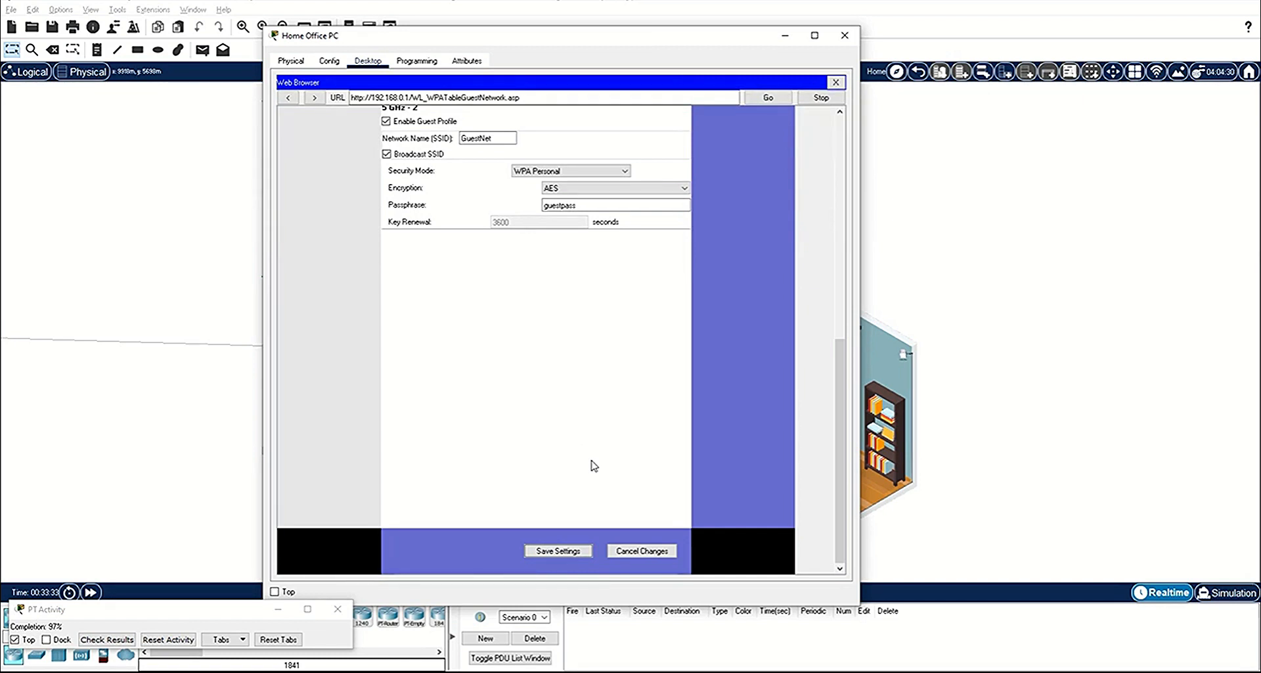
left_click(845, 36)
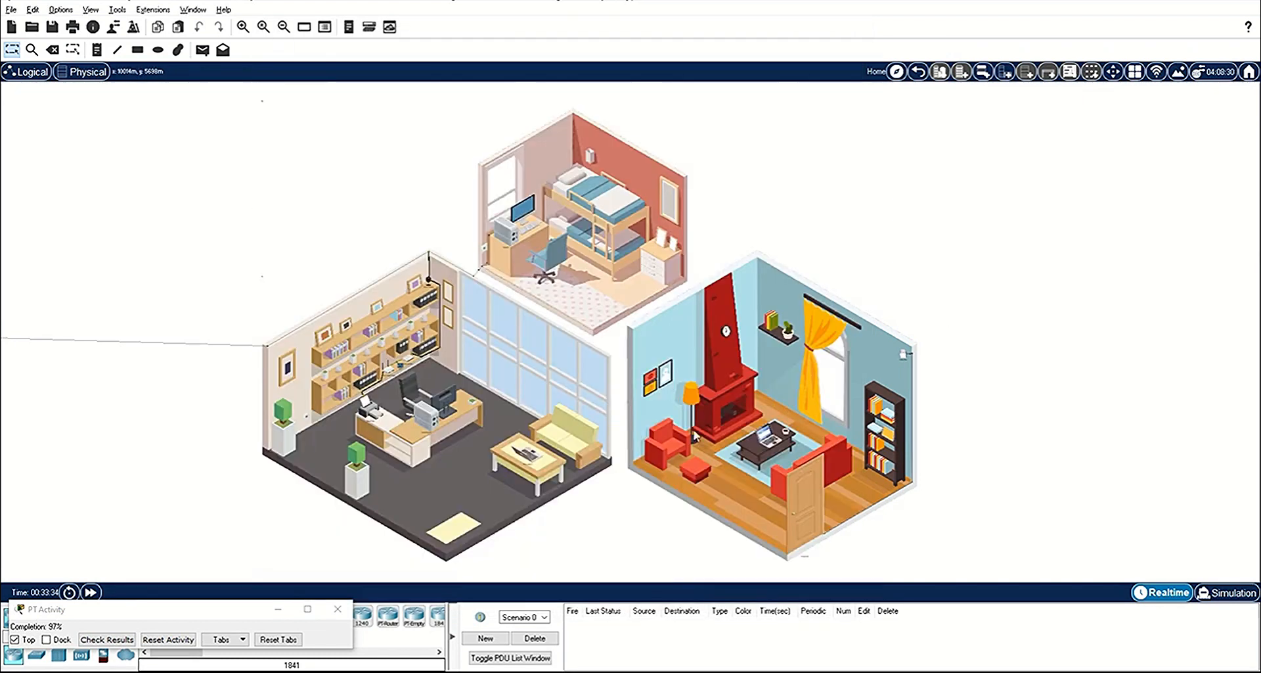
Step: Repeat the ping to 192.168.0.102 from Home Laptop 2 to test the guest network's isolation
left_click(531, 458)
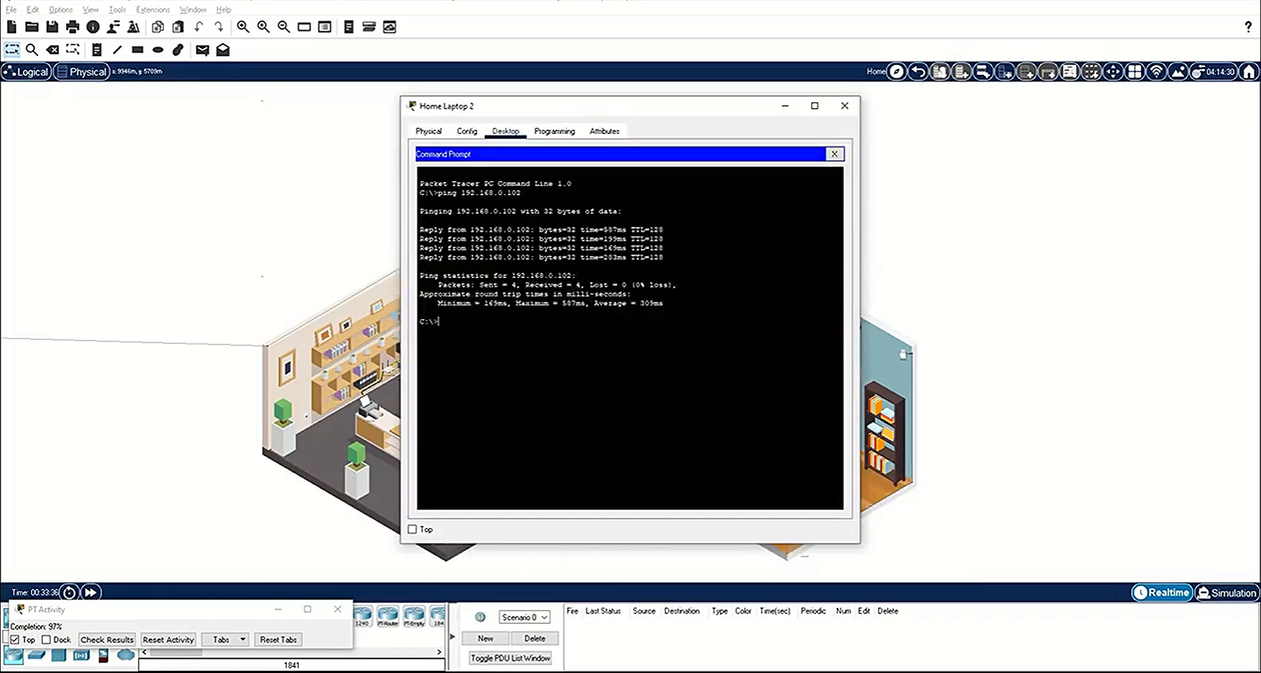
key("Up")
key("Return")
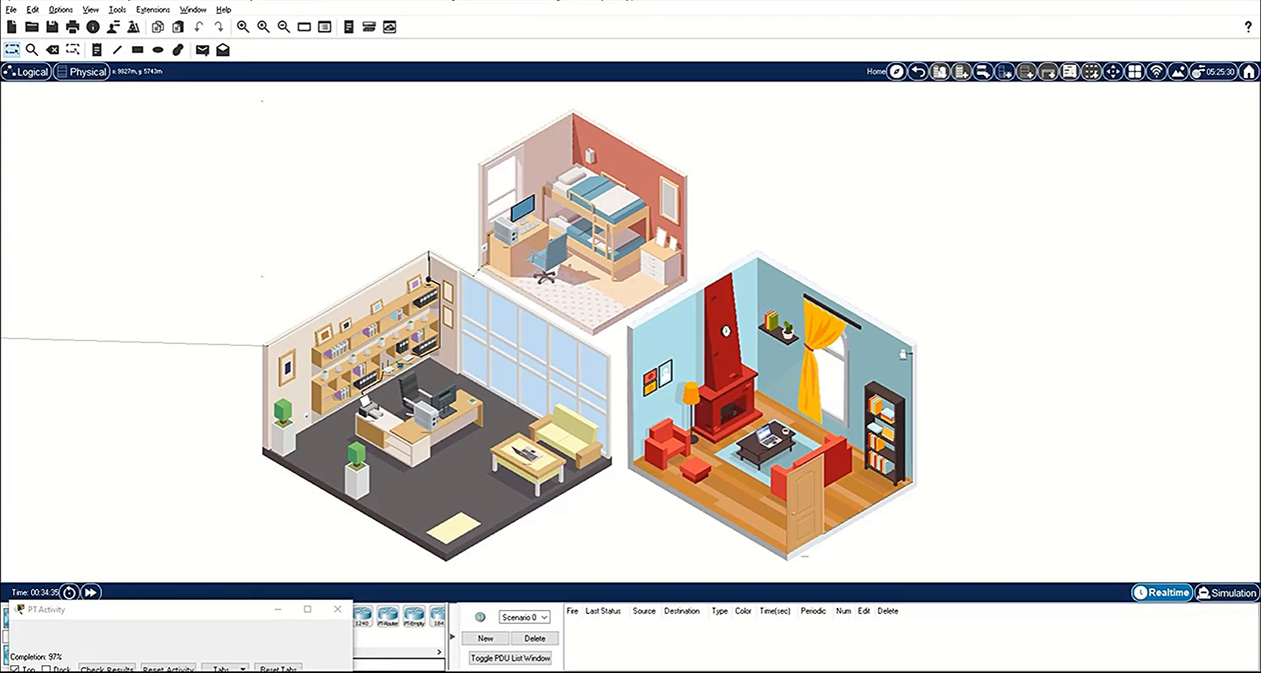
Step: Check the results of the Packet Tracer activity
left_click(107, 667)
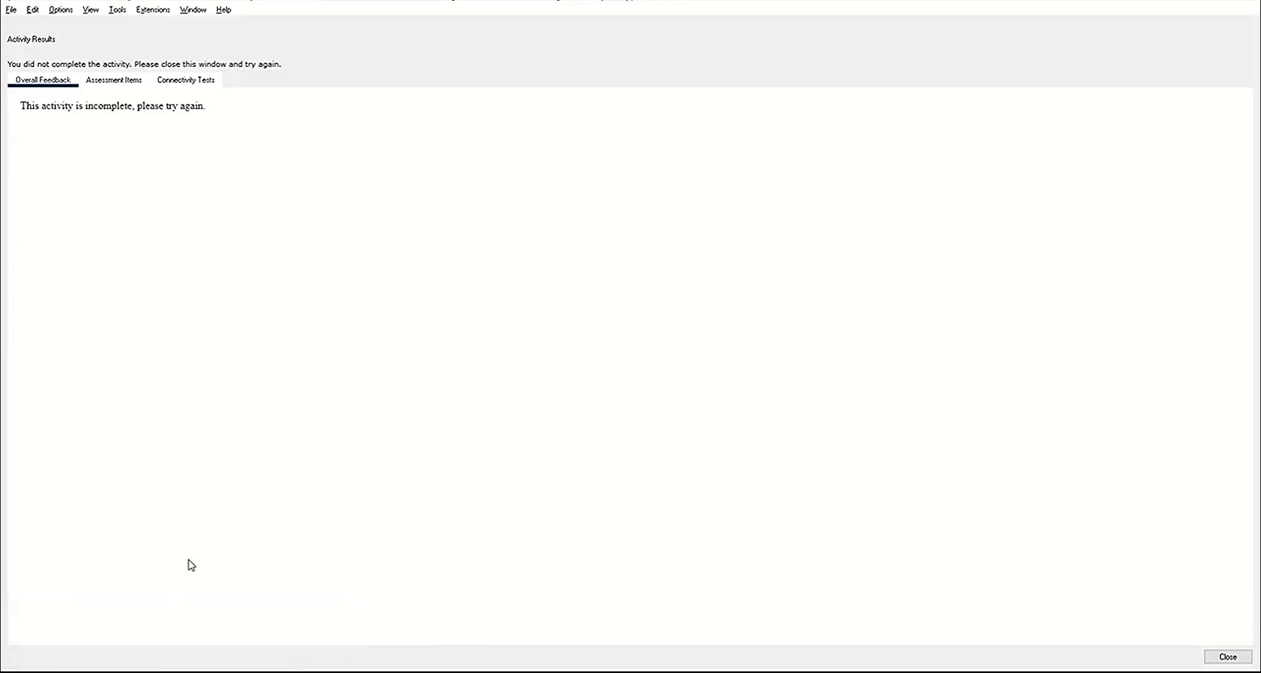
Step: Examine the assessment items in the activity results for incorrect entries, and close the results
left_click(121, 83)
scroll(333, 358, "down", 5)
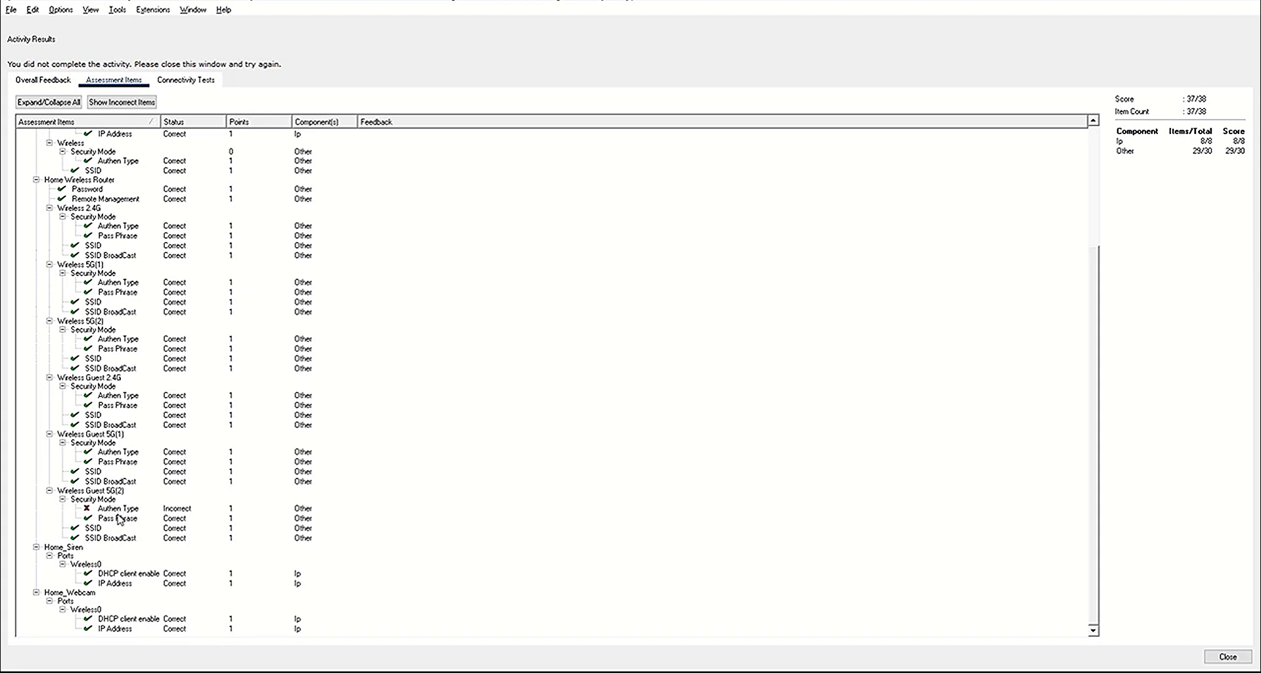
left_click(1228, 657)
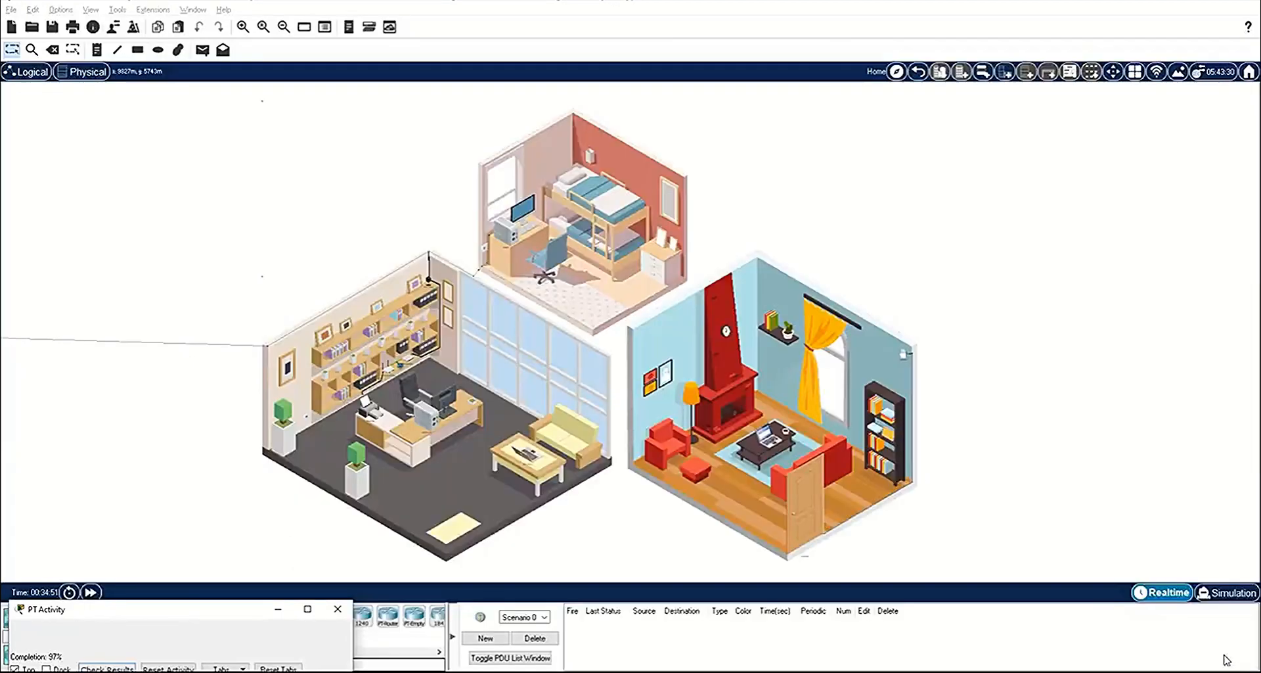
Step: From the Home Office PC, set the 5 GHz - 2 guest network's security mode to WPA2 Personal and save the router settings
left_click(432, 416)
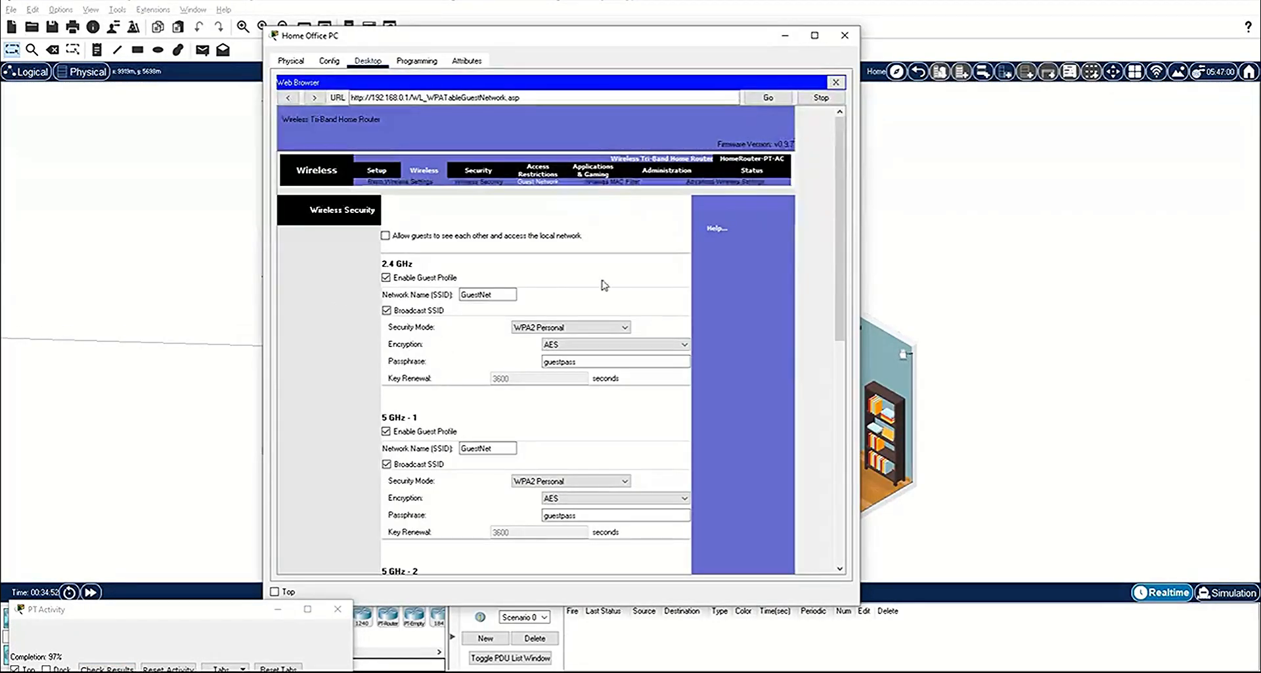
scroll(728, 304, "down", 5)
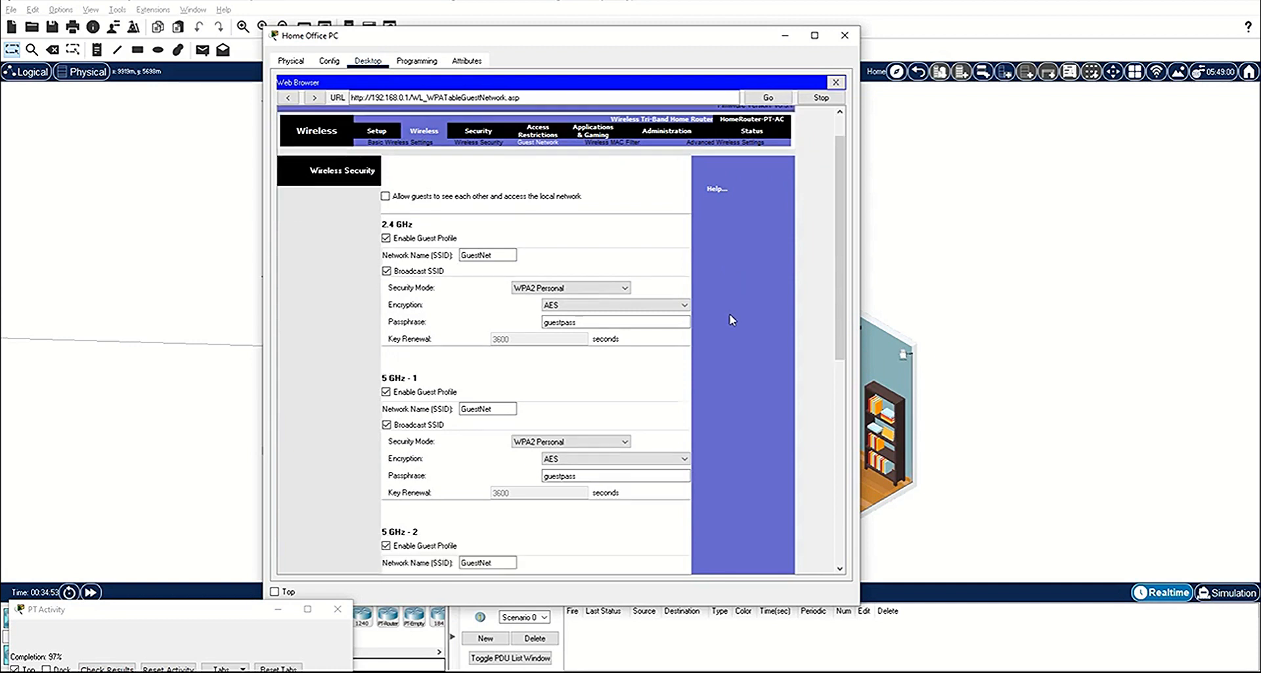
scroll(729, 324, "down", 3)
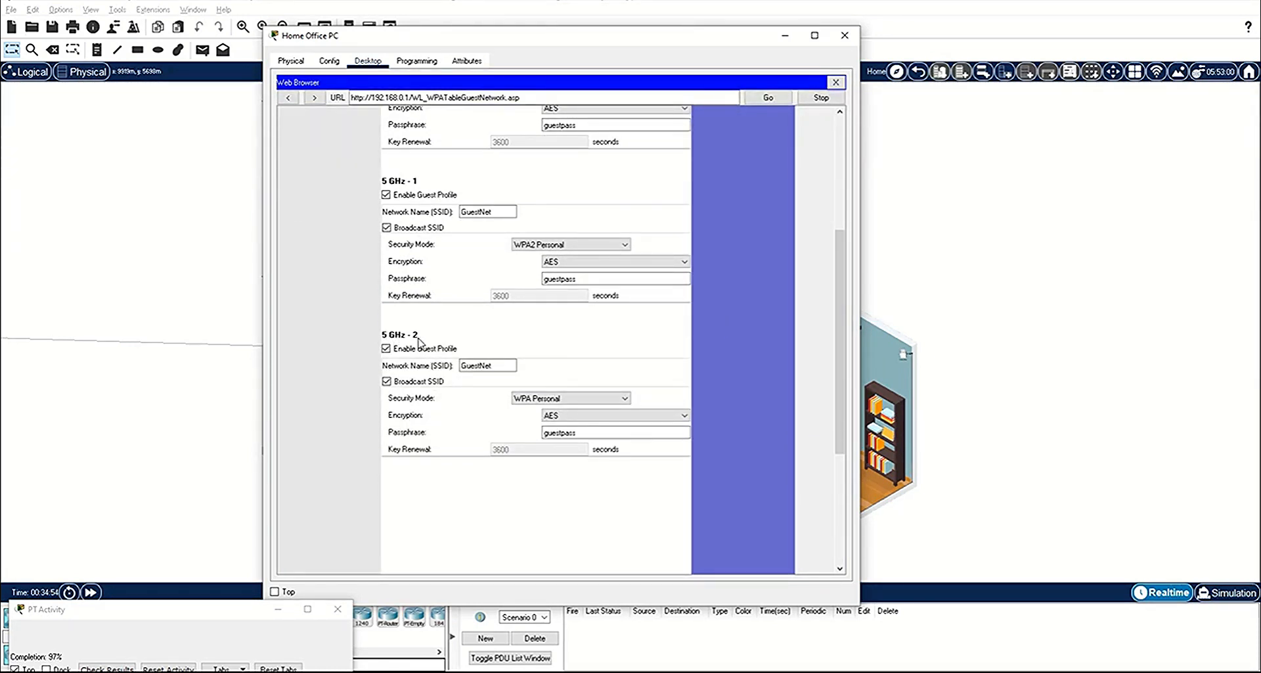
left_click(577, 400)
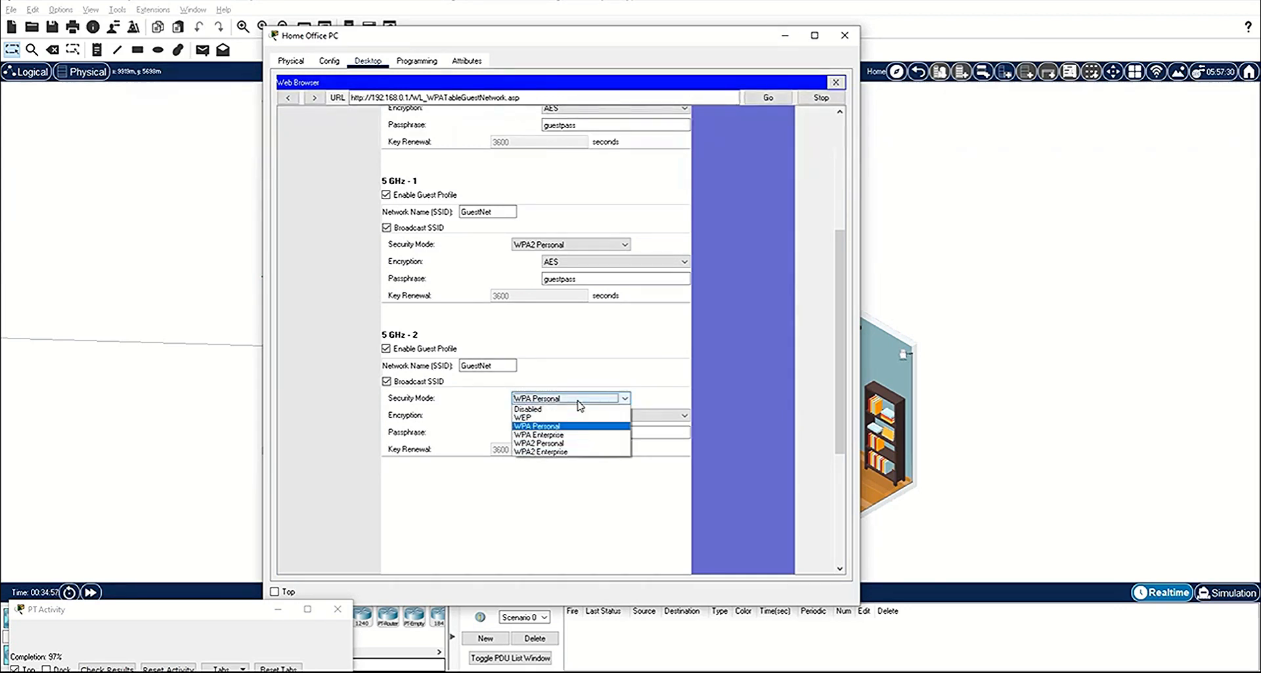
left_click(563, 443)
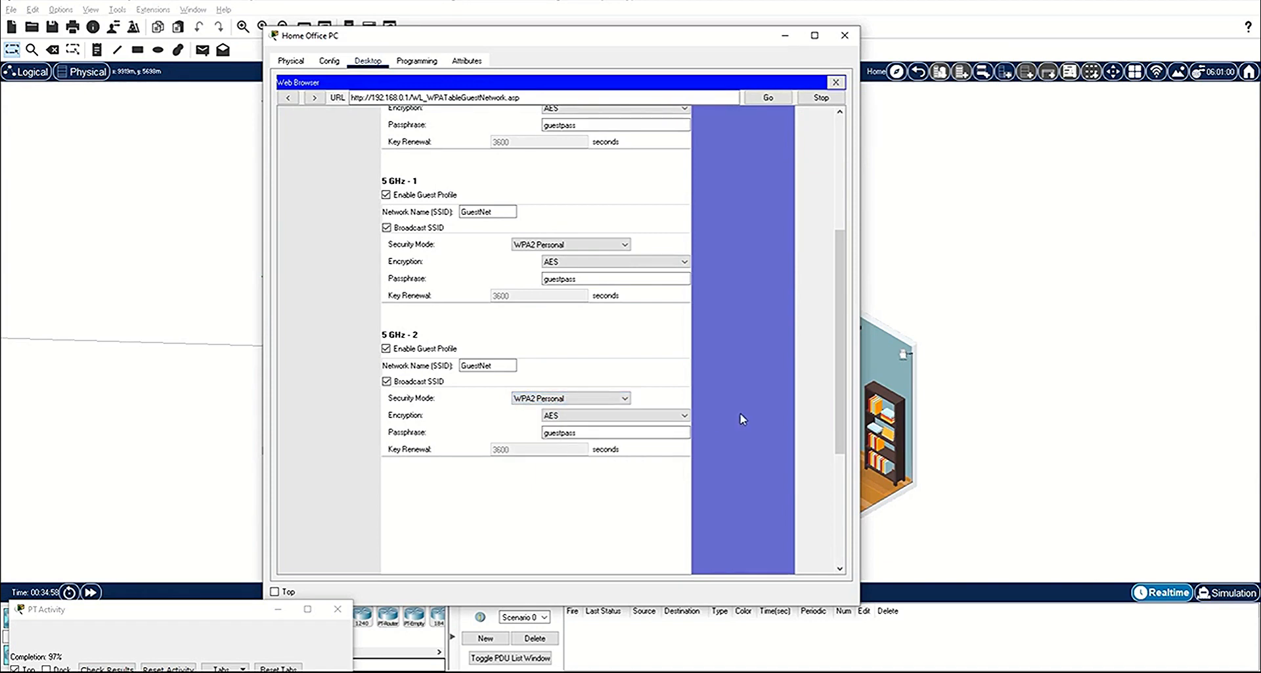
scroll(742, 419, "down", 5)
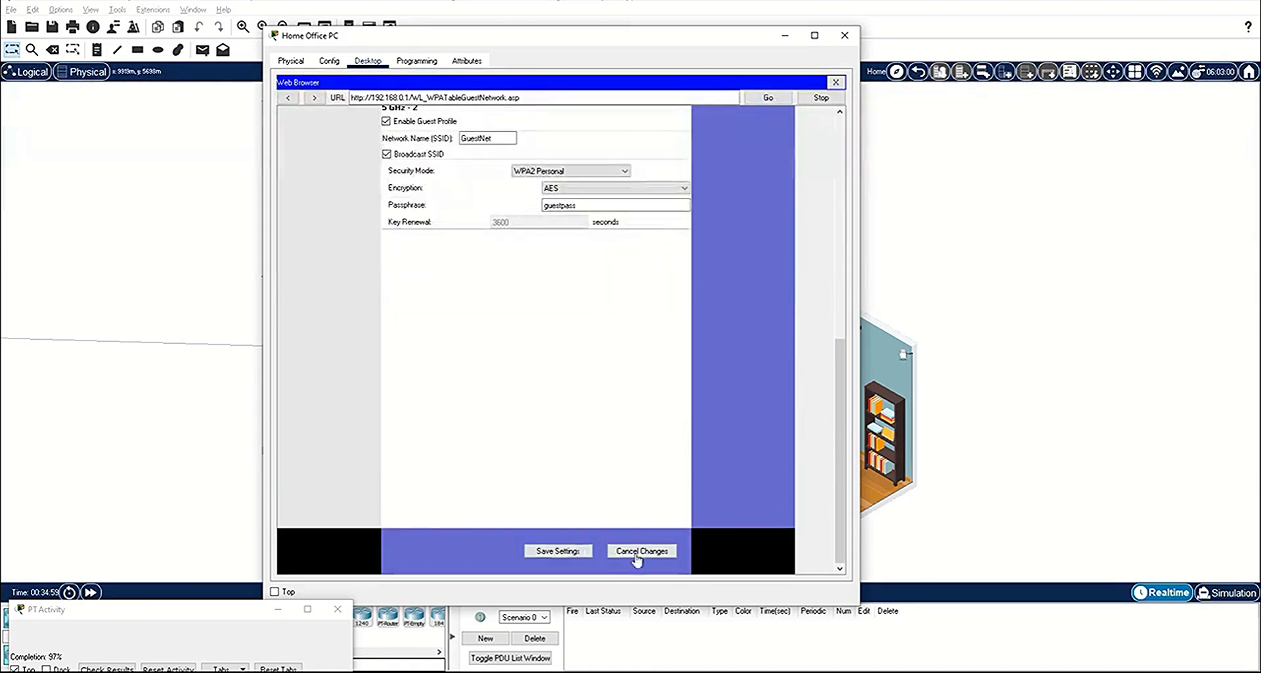
left_click(547, 552)
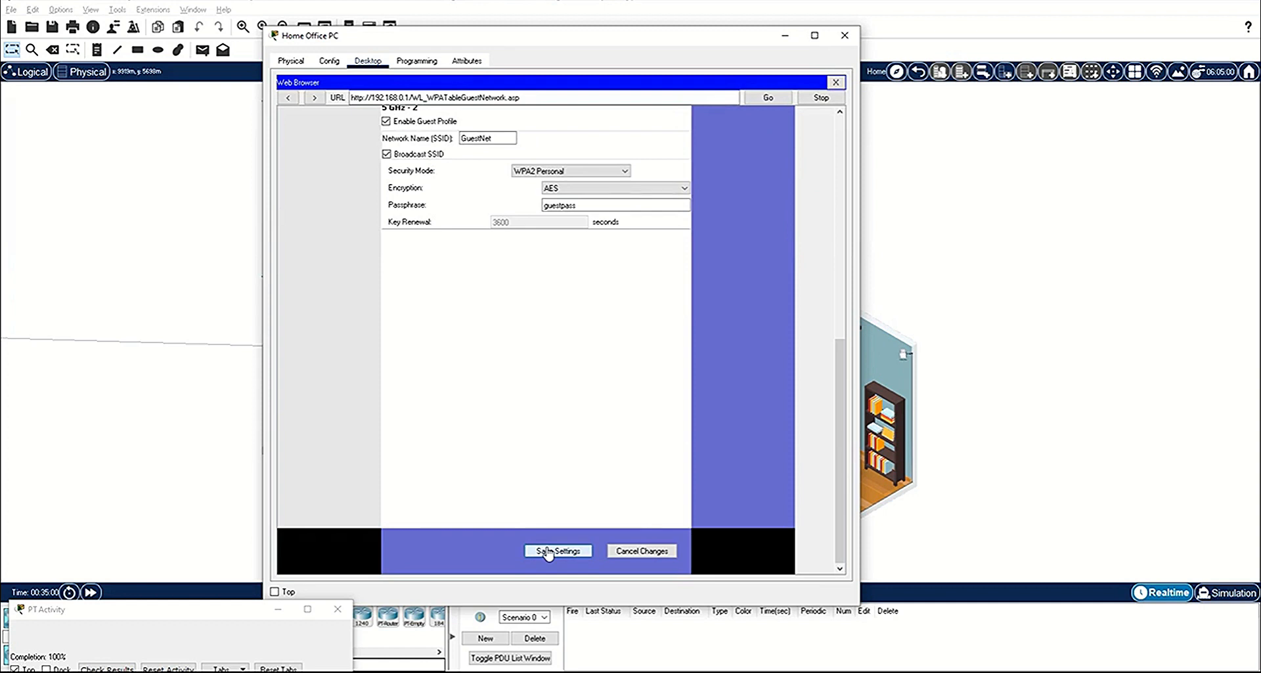